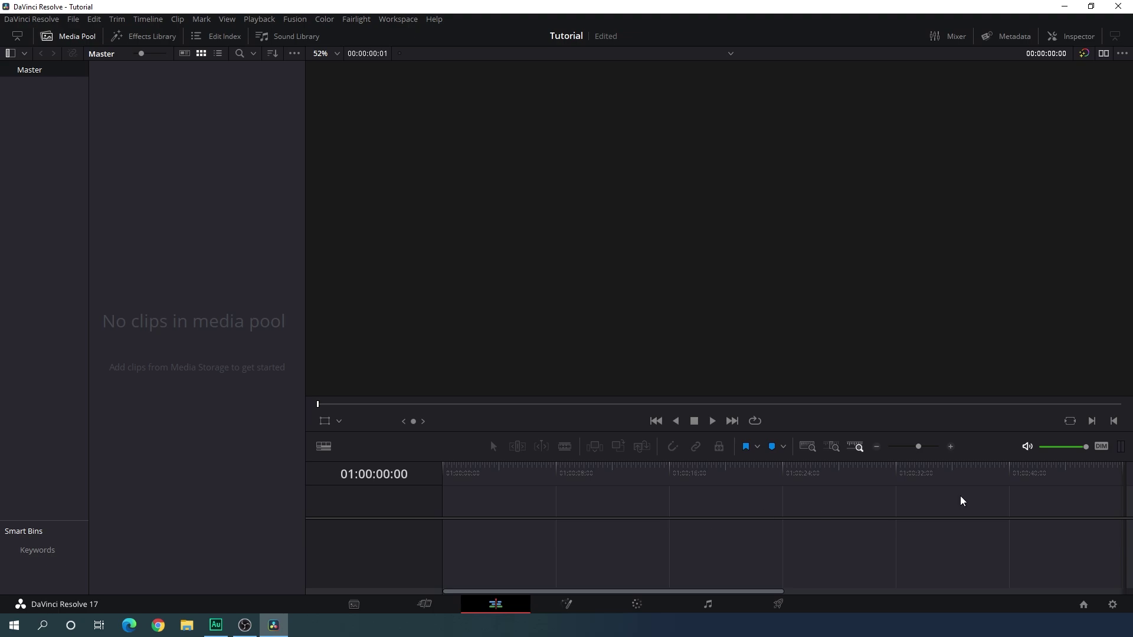
- Set the project's timeline frame rate to 60 frames per second and save the project settings
{"action": "left_click", "coordinate": [1112, 604]}
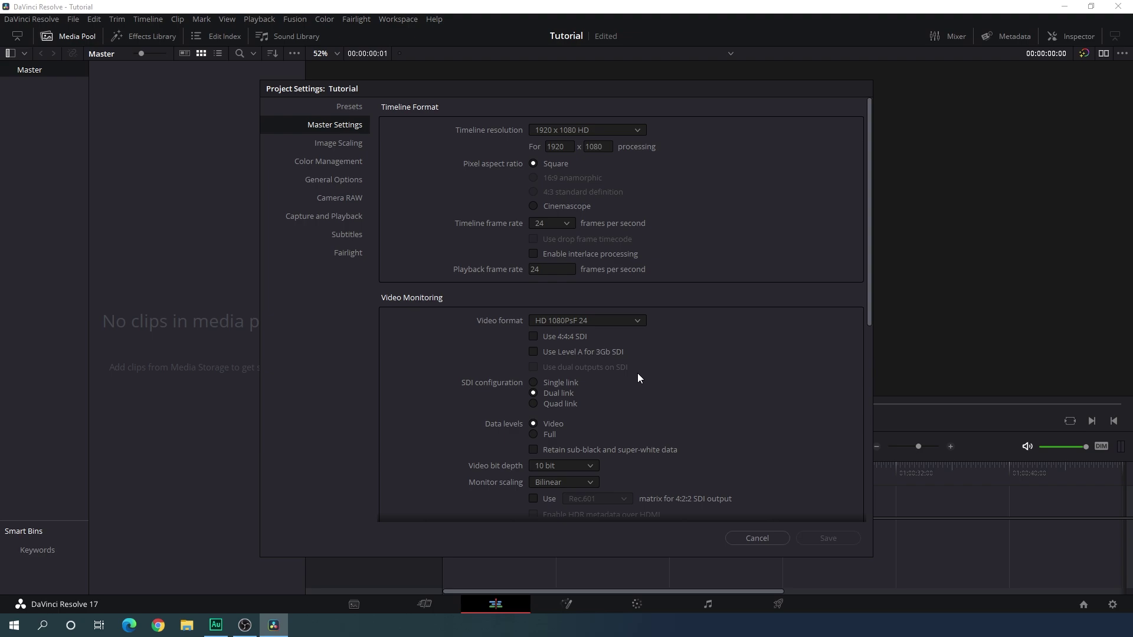
{"action": "left_click", "coordinate": [566, 224]}
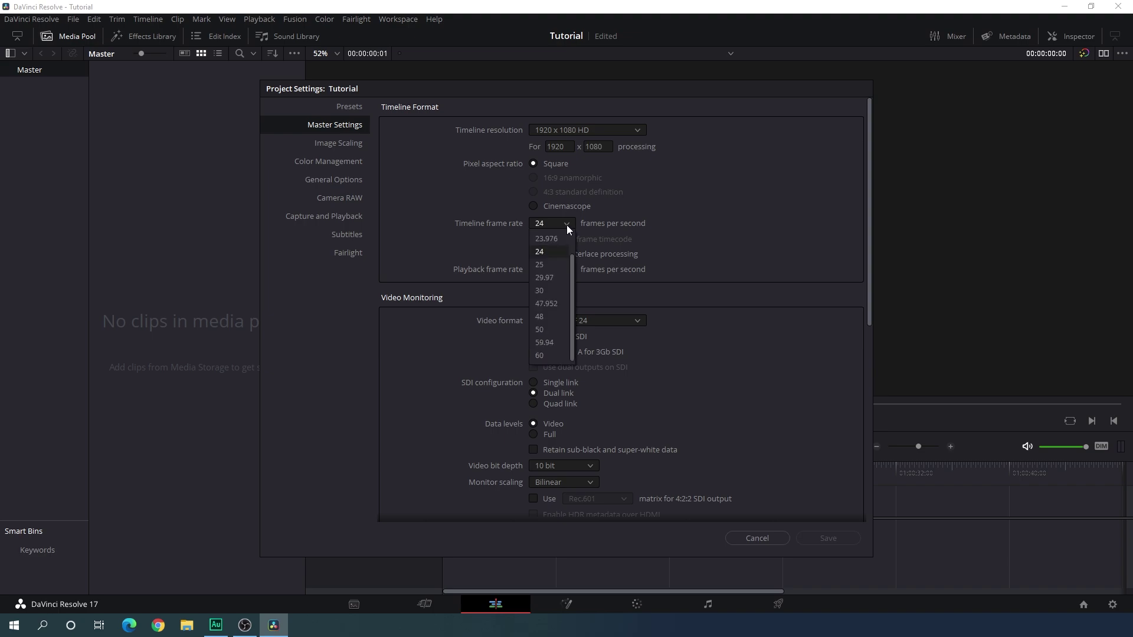
{"action": "left_click", "coordinate": [549, 353]}
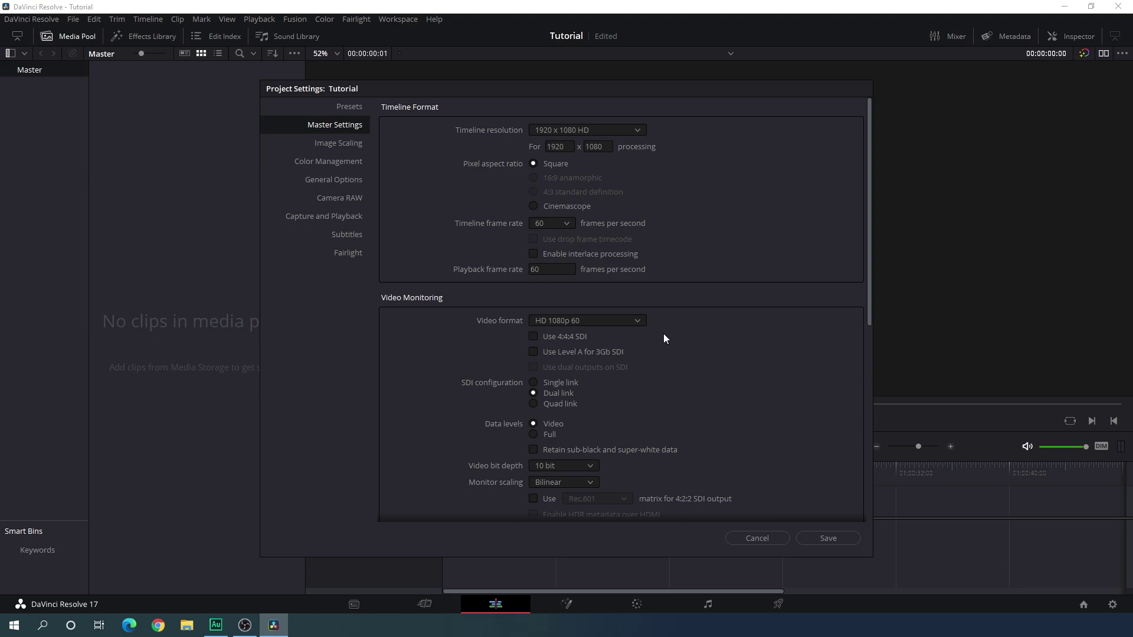
{"action": "left_click", "coordinate": [830, 536]}
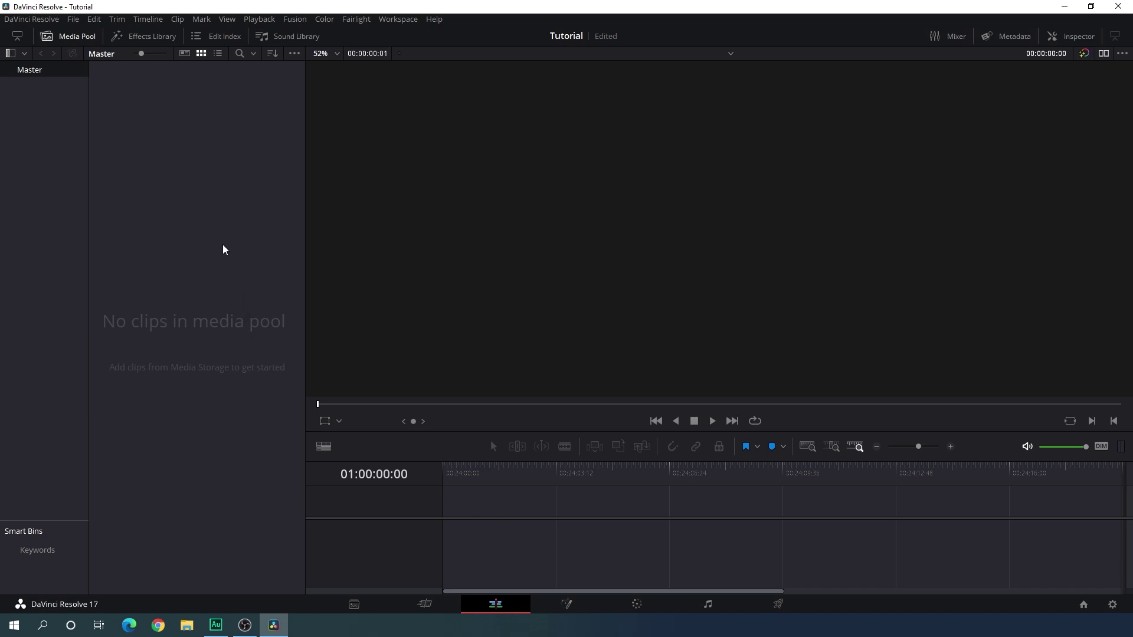
- Create a new Fusion composition clip named Fusion with a duration of 6 seconds
{"action": "right_click", "coordinate": [156, 160]}
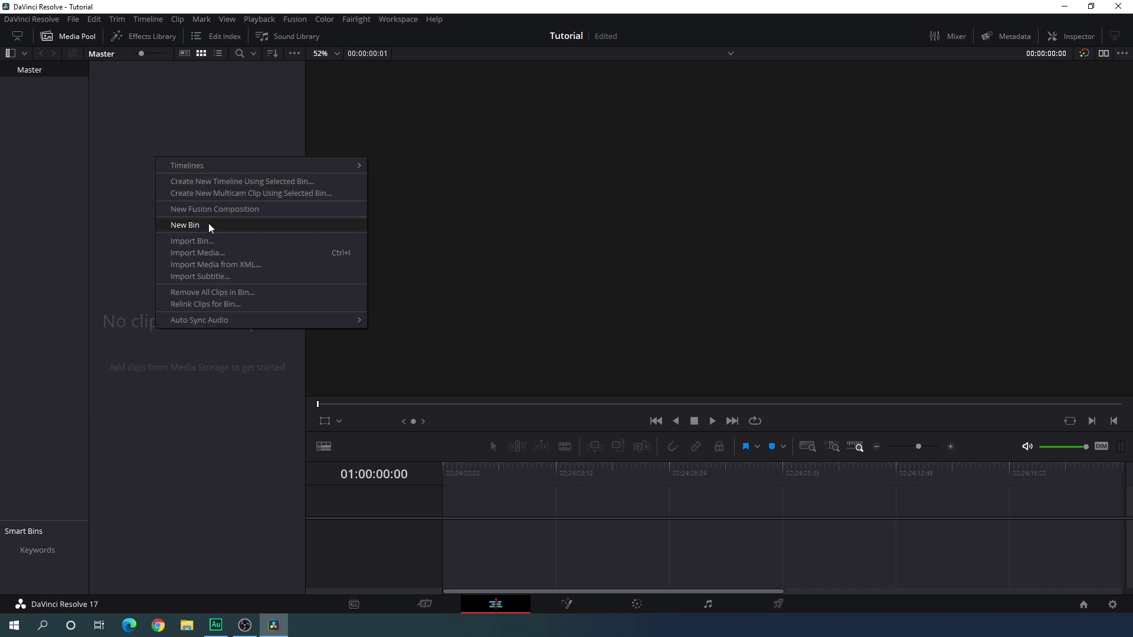
{"action": "left_click", "coordinate": [228, 210]}
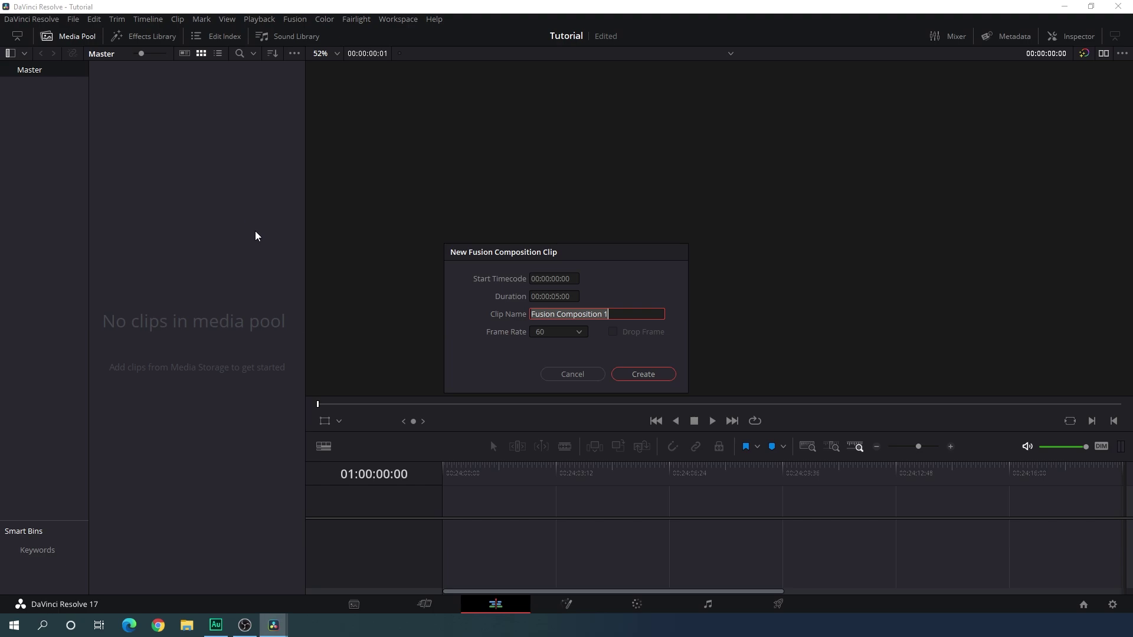
{"action": "left_click", "coordinate": [588, 313]}
{"action": "left_click_drag", "start_coordinate": [587, 314], "coordinate": [559, 315]}
{"action": "key", "text": "BackSpace"}
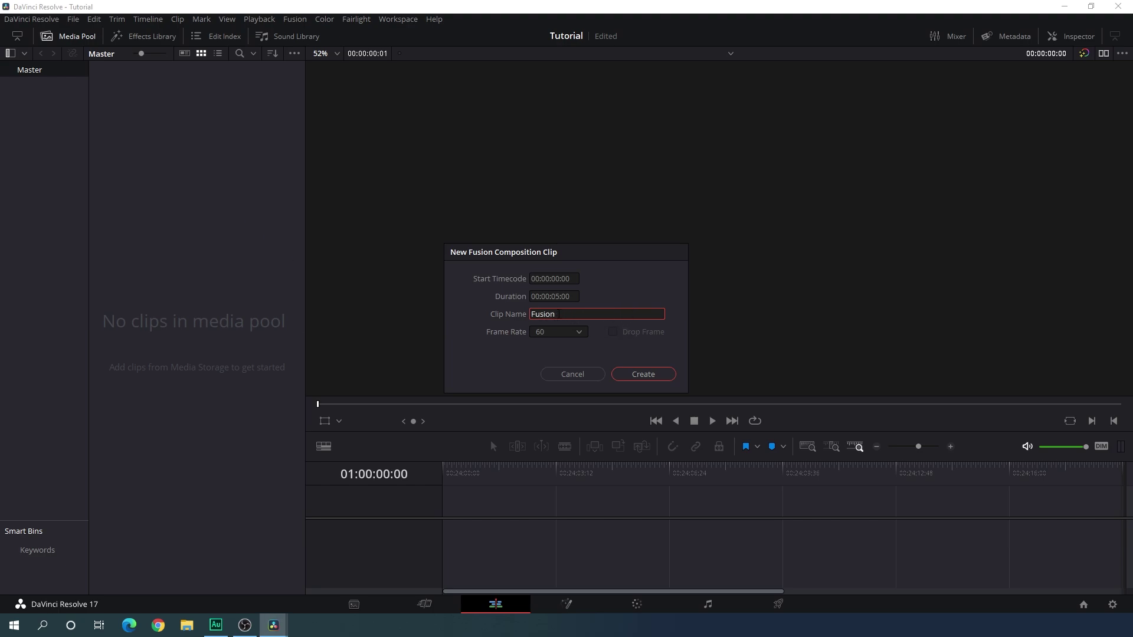
{"action": "key", "text": "shift+Tab"}
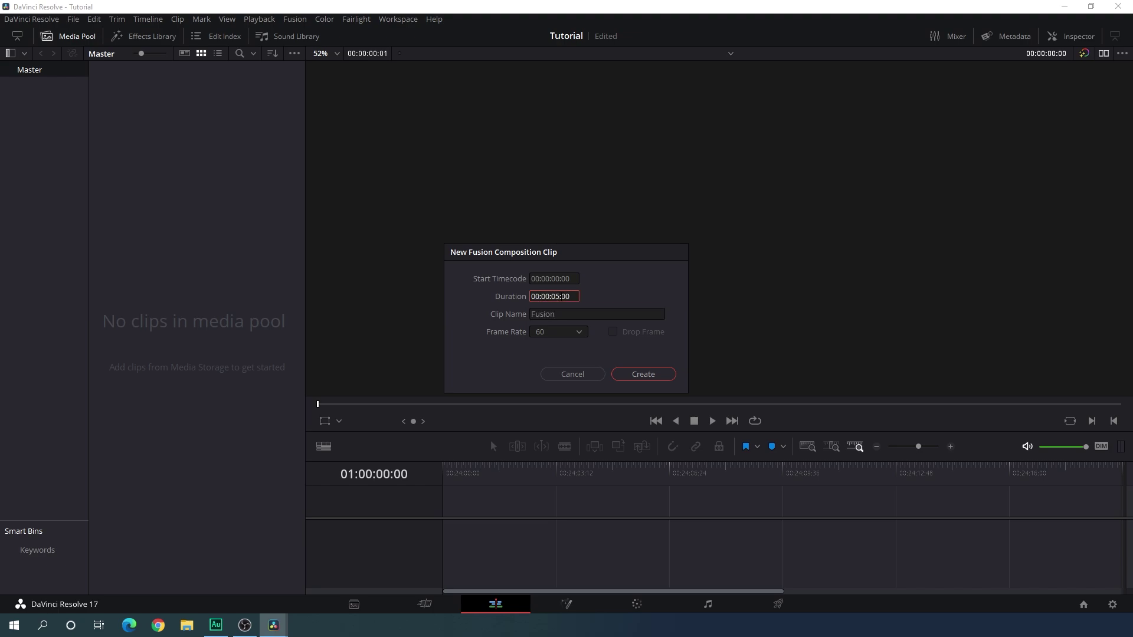
{"action": "type", "text": "6"}
{"action": "left_click", "coordinate": [637, 375]}
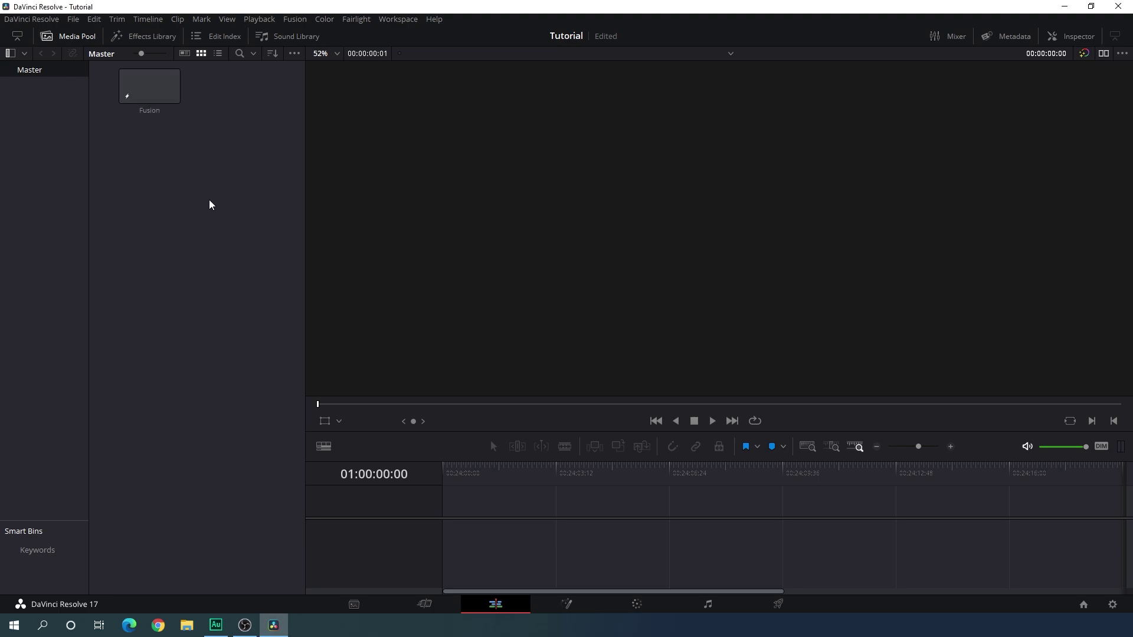
- Place the Fusion composition clip at the start of the empty timeline and open it on the Fusion page
{"action": "left_click", "coordinate": [144, 81]}
{"action": "left_click_drag", "start_coordinate": [144, 80], "coordinate": [473, 500]}
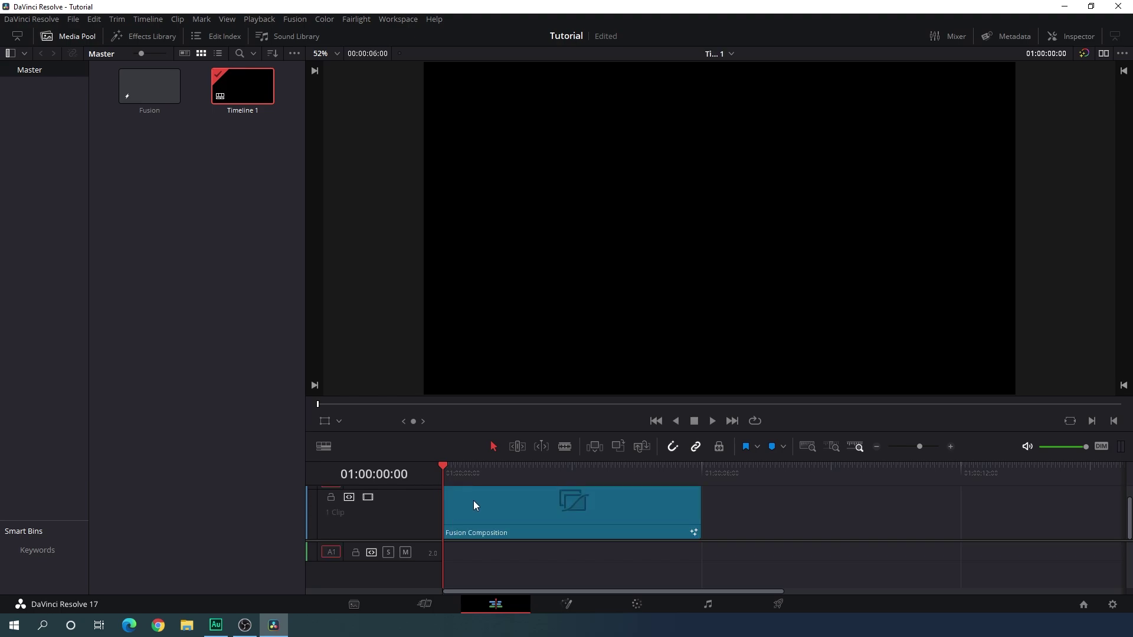
{"action": "left_click", "coordinate": [565, 602]}
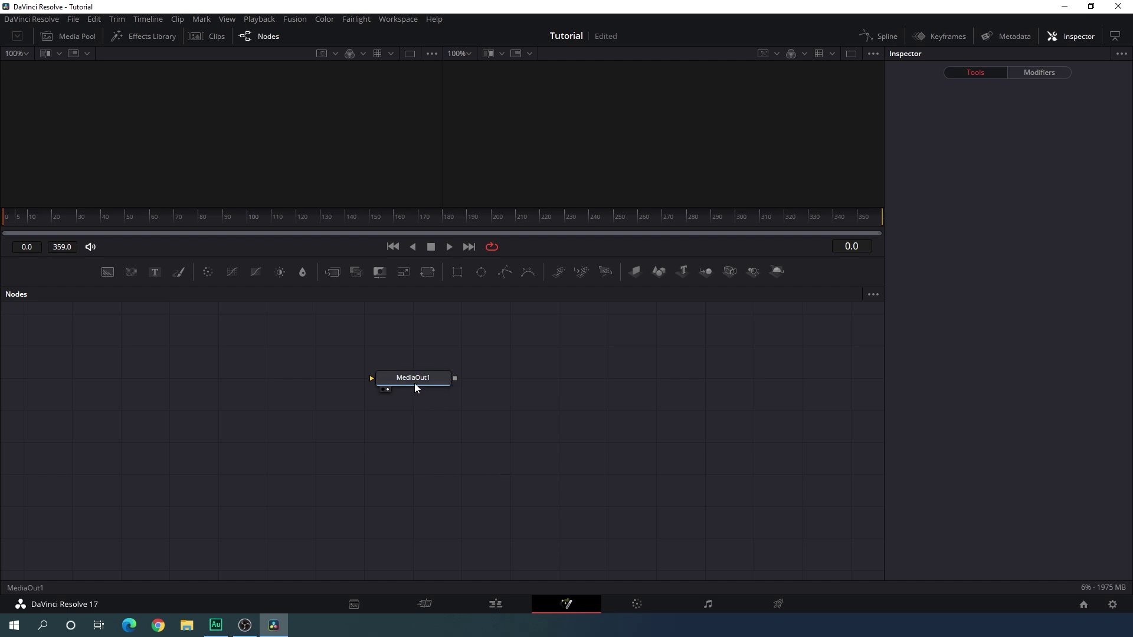
- Move MediaOut1 to the lower right of the node graph and arrange the workspace with one enlarged viewer
{"action": "left_click_drag", "start_coordinate": [414, 383], "coordinate": [806, 543]}
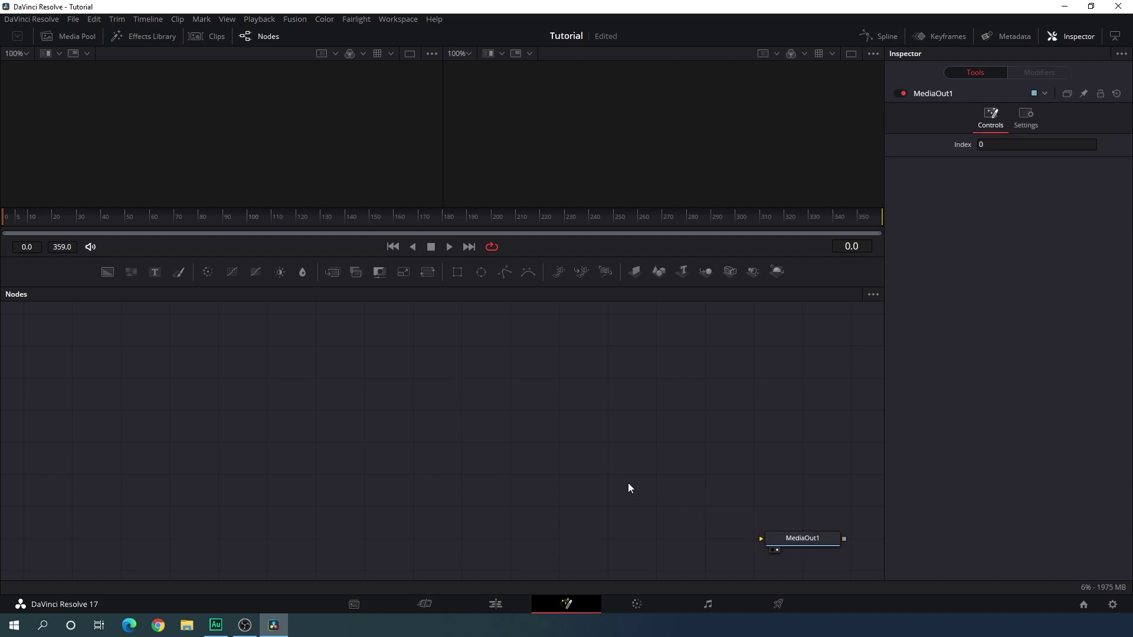
{"action": "left_click_drag", "start_coordinate": [453, 256], "coordinate": [451, 341]}
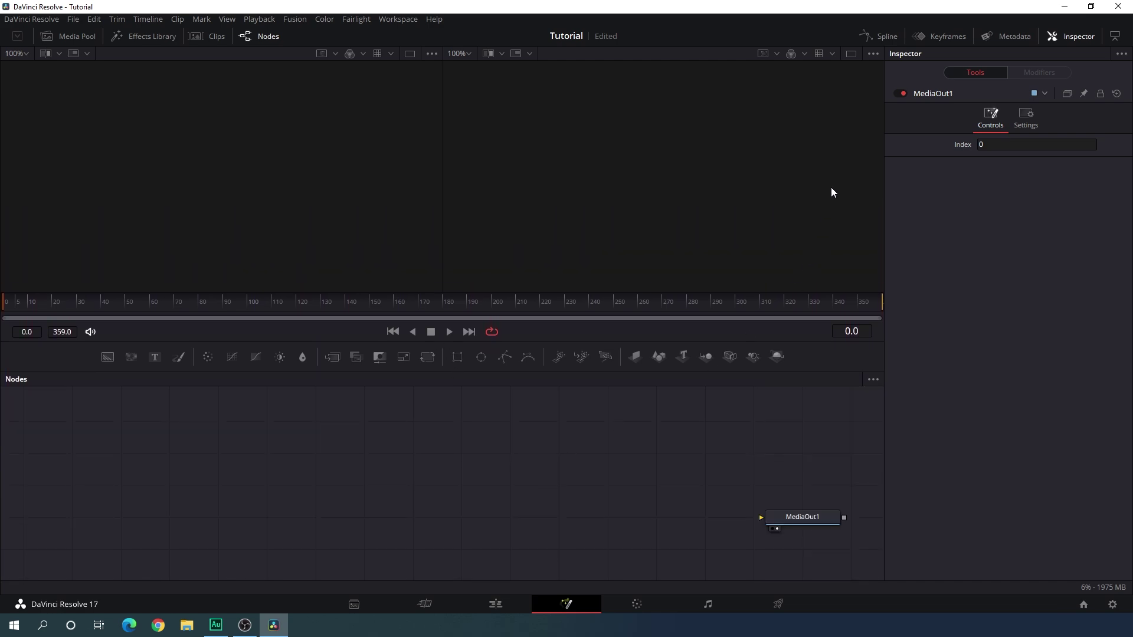
{"action": "left_click", "coordinate": [850, 55]}
- Add a Background node on show in the viewer and rename it Background
{"action": "left_click", "coordinate": [108, 357]}
{"action": "left_click_drag", "start_coordinate": [260, 421], "coordinate": [321, 213]}
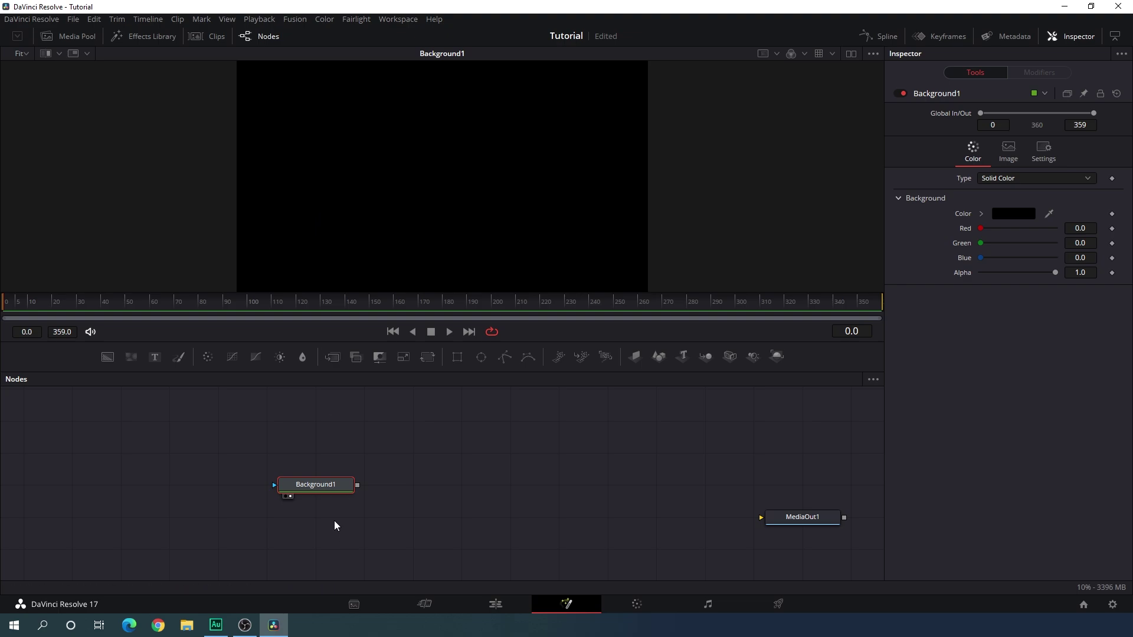
{"action": "key", "text": "F2"}
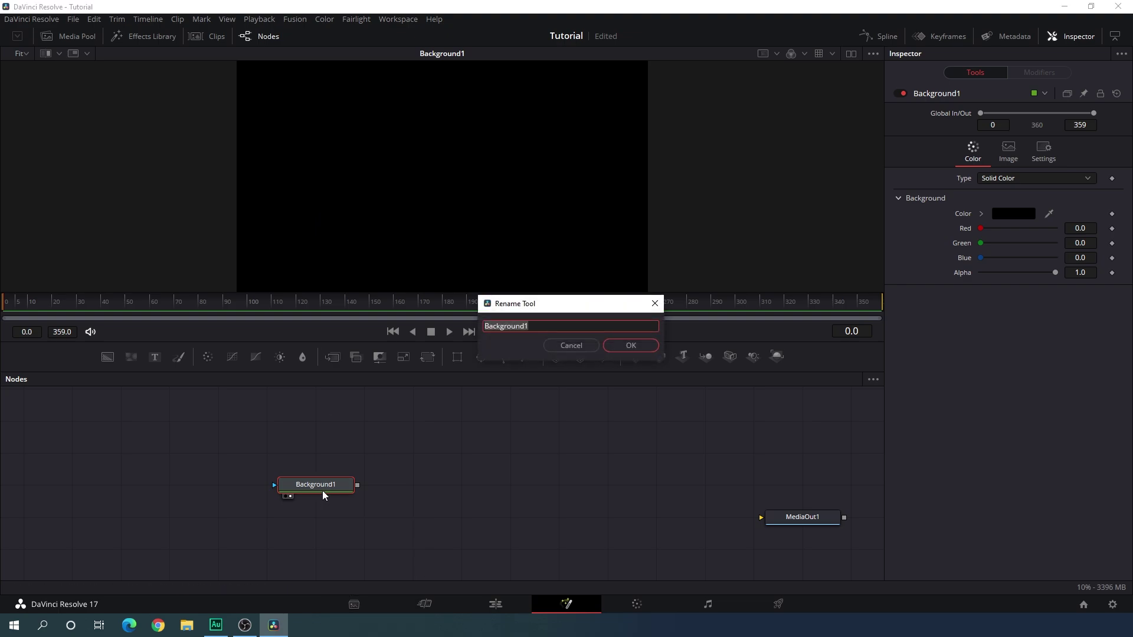
{"action": "key", "text": "End"}
{"action": "left_click", "coordinate": [633, 345]}
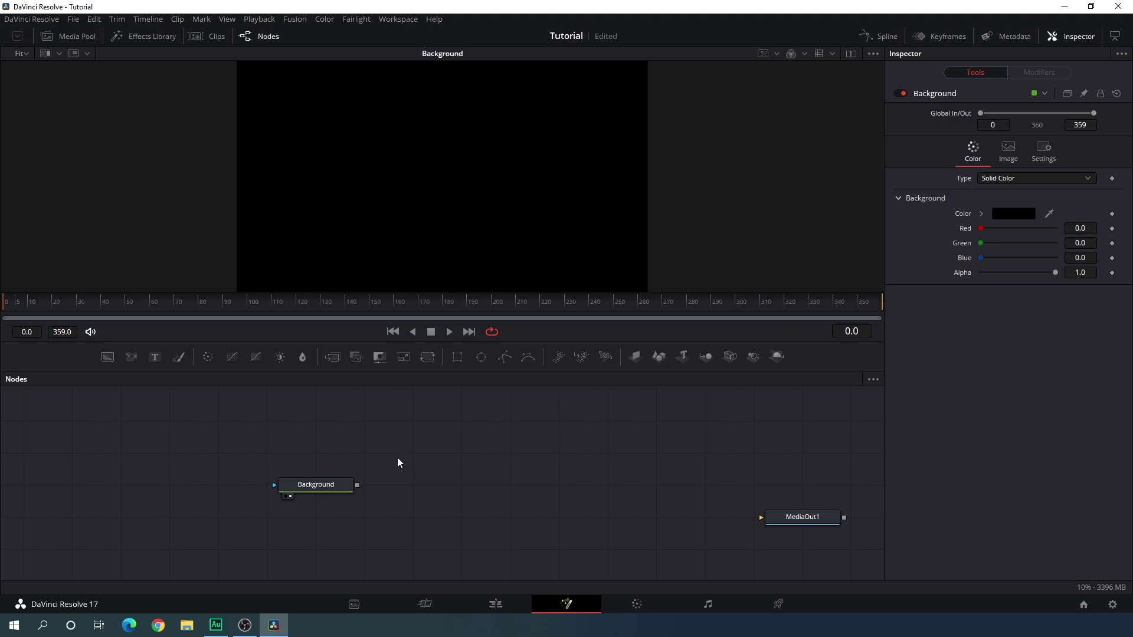
- Add a FastNoise (FN) node to the node graph
{"action": "key", "text": "shift+space"}
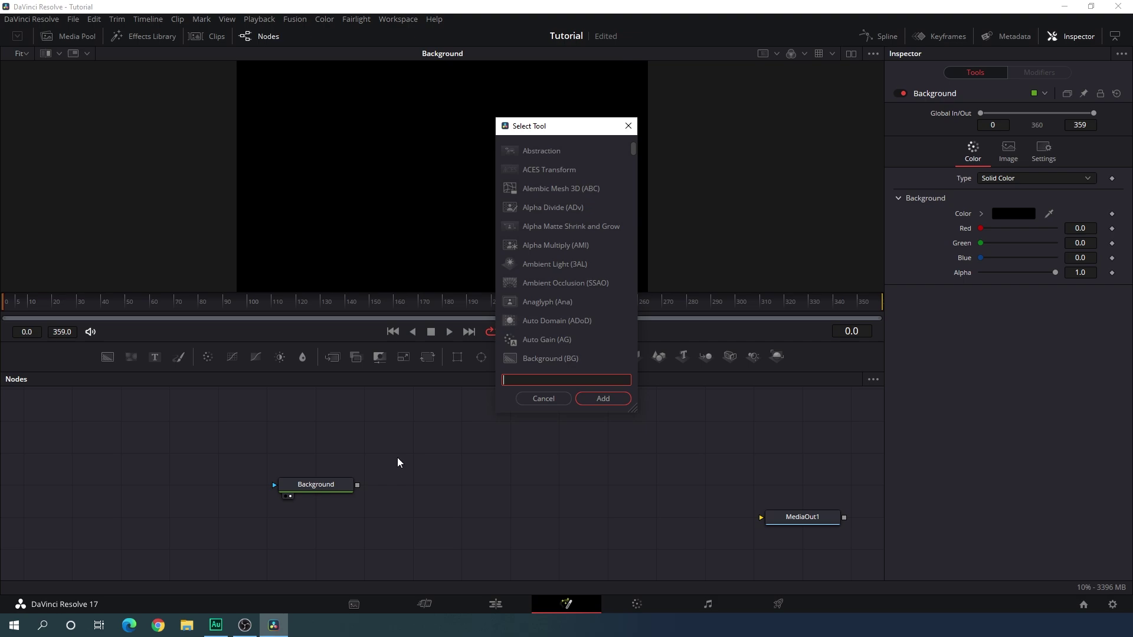
{"action": "type", "text": "fast"}
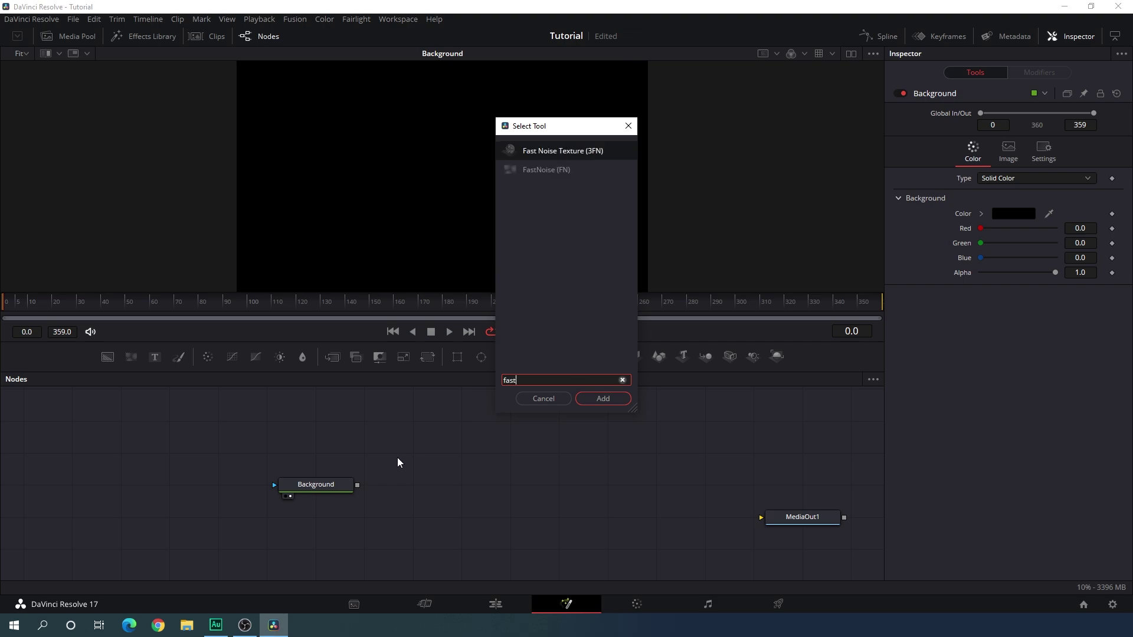
{"action": "left_click", "coordinate": [566, 171]}
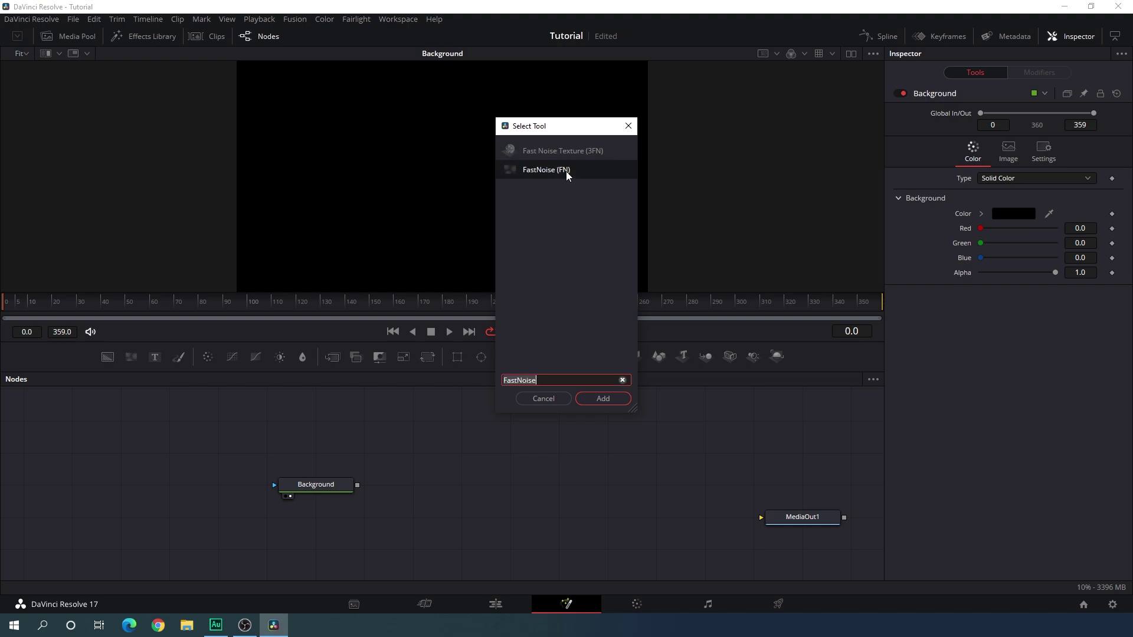
{"action": "left_click", "coordinate": [600, 397]}
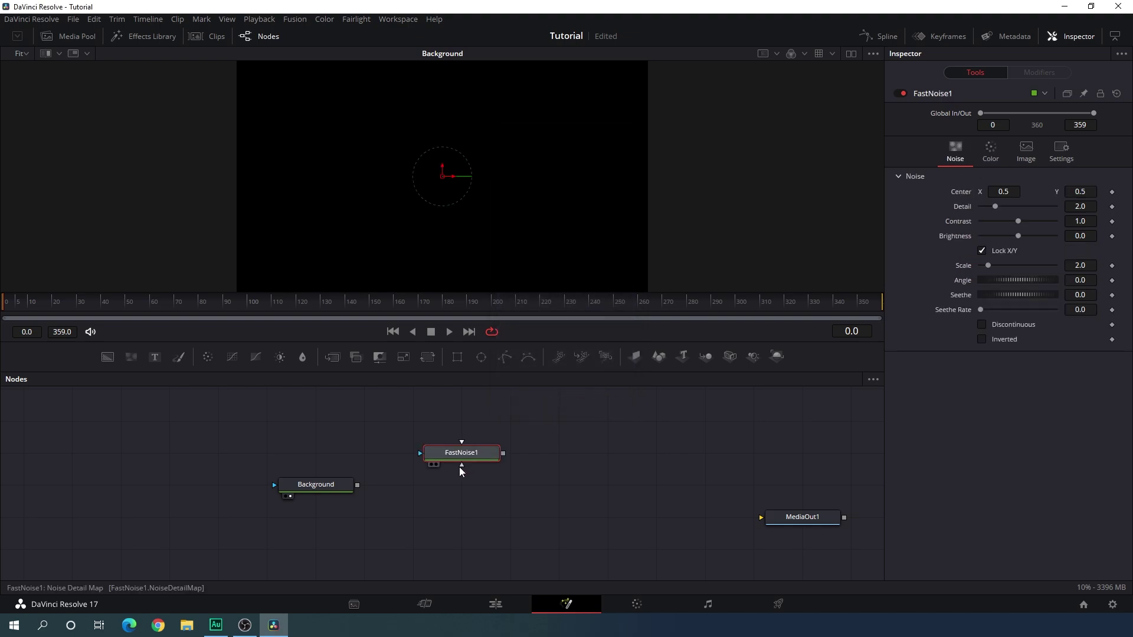
- Rename the noise node FastNoise and place it directly above the Background node, displaying it in the viewer
{"action": "key", "text": "F2"}
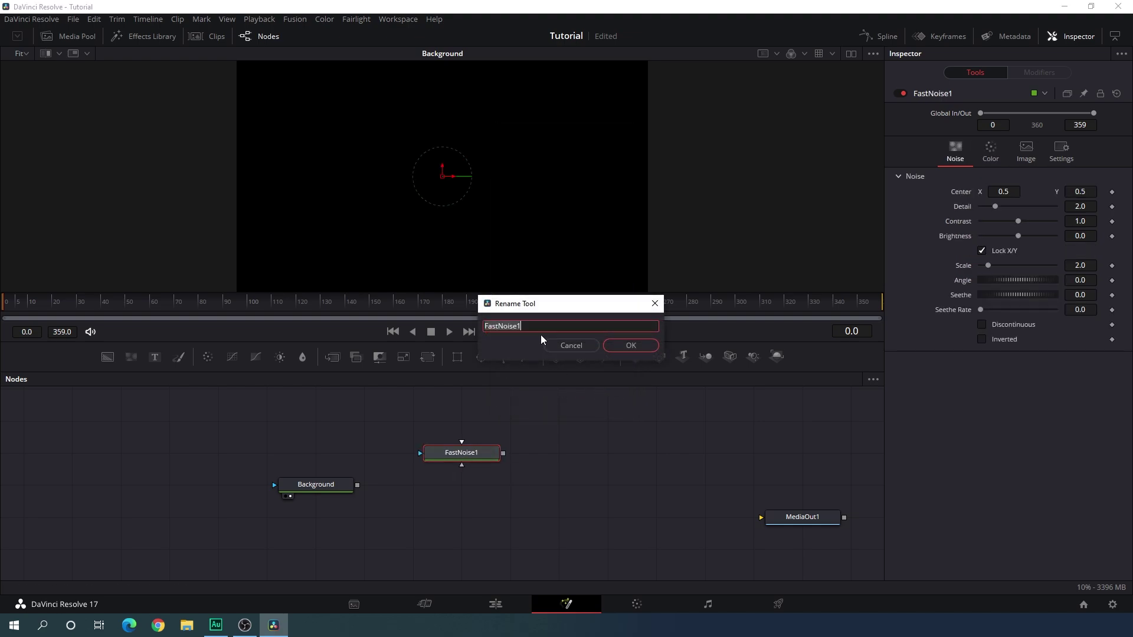
{"action": "left_click", "coordinate": [532, 325]}
{"action": "key", "text": "BackSpace"}
{"action": "left_click", "coordinate": [609, 345]}
{"action": "left_click_drag", "start_coordinate": [478, 454], "coordinate": [320, 157]}
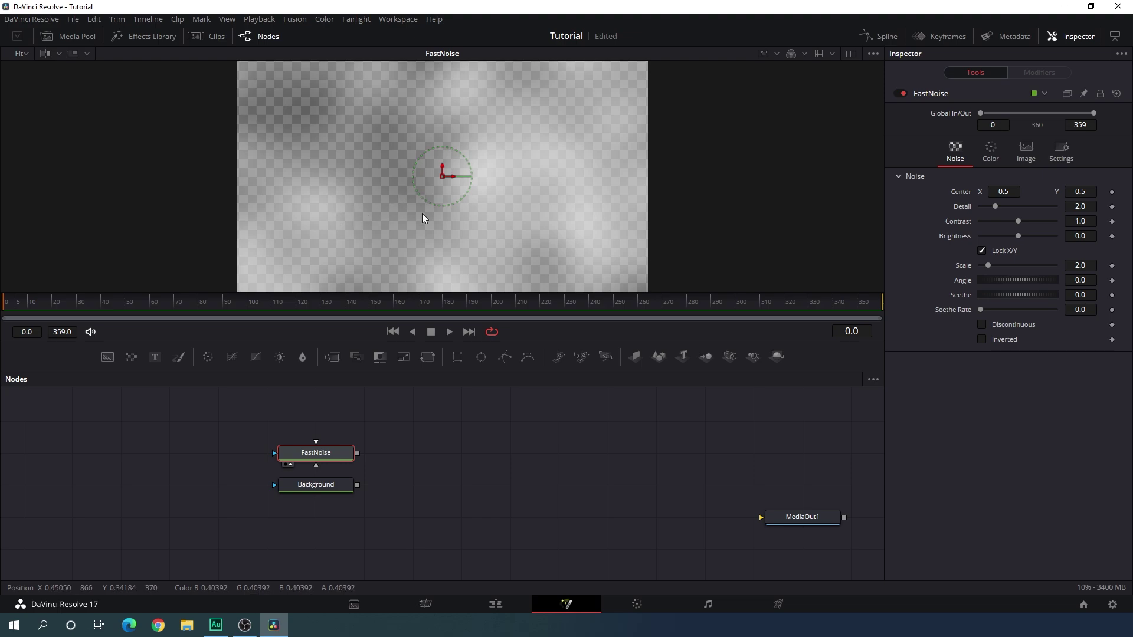
- Display the Background node in the viewer and set its colour to the very dark grey #0b0b0b
{"action": "left_click_drag", "start_coordinate": [331, 476], "coordinate": [348, 231]}
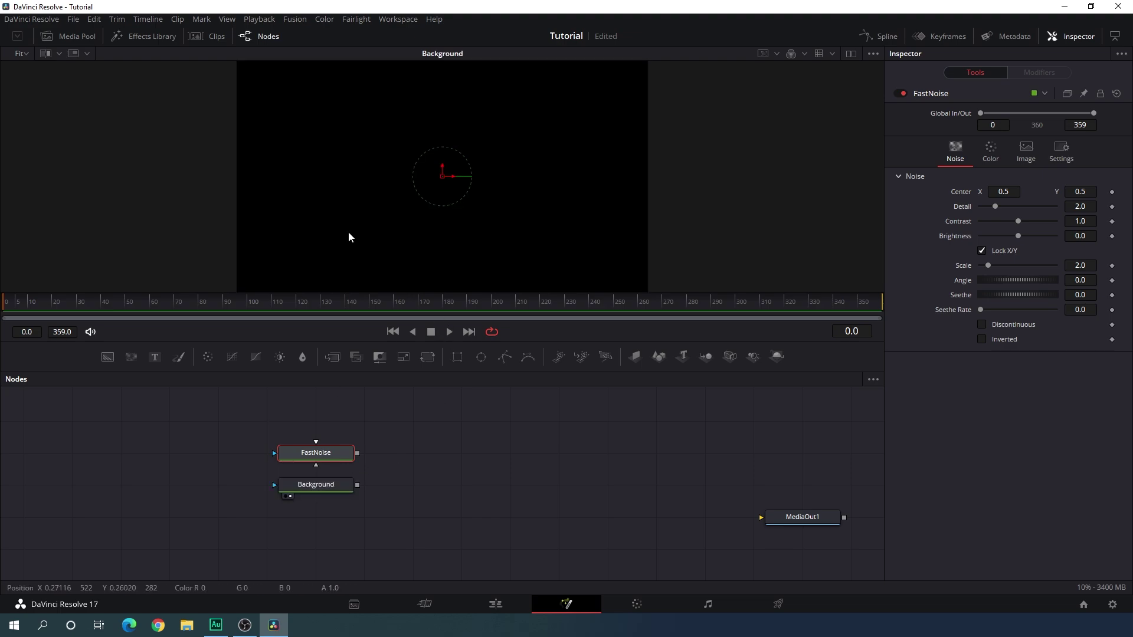
{"action": "left_click", "coordinate": [317, 482]}
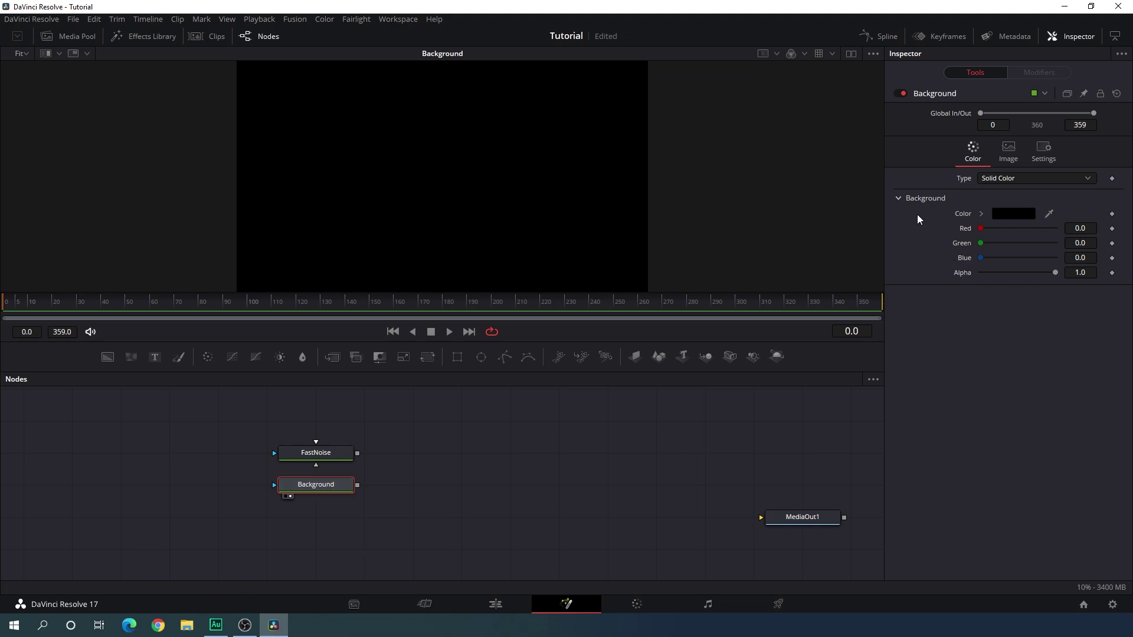
{"action": "left_click", "coordinate": [1007, 214]}
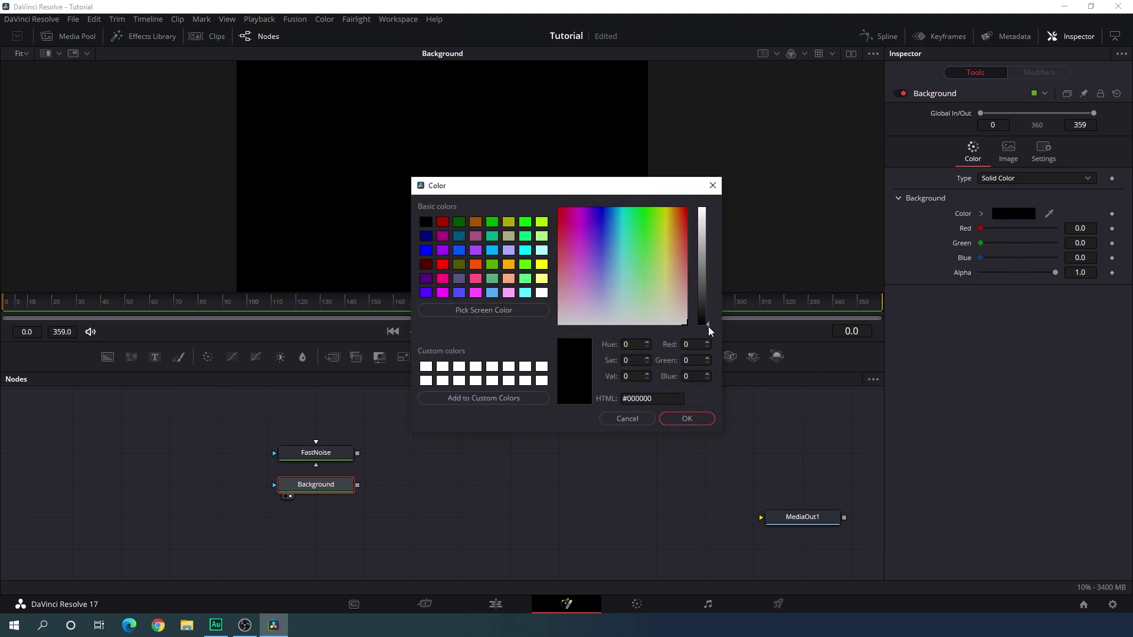
{"action": "left_click_drag", "start_coordinate": [706, 322], "coordinate": [706, 320]}
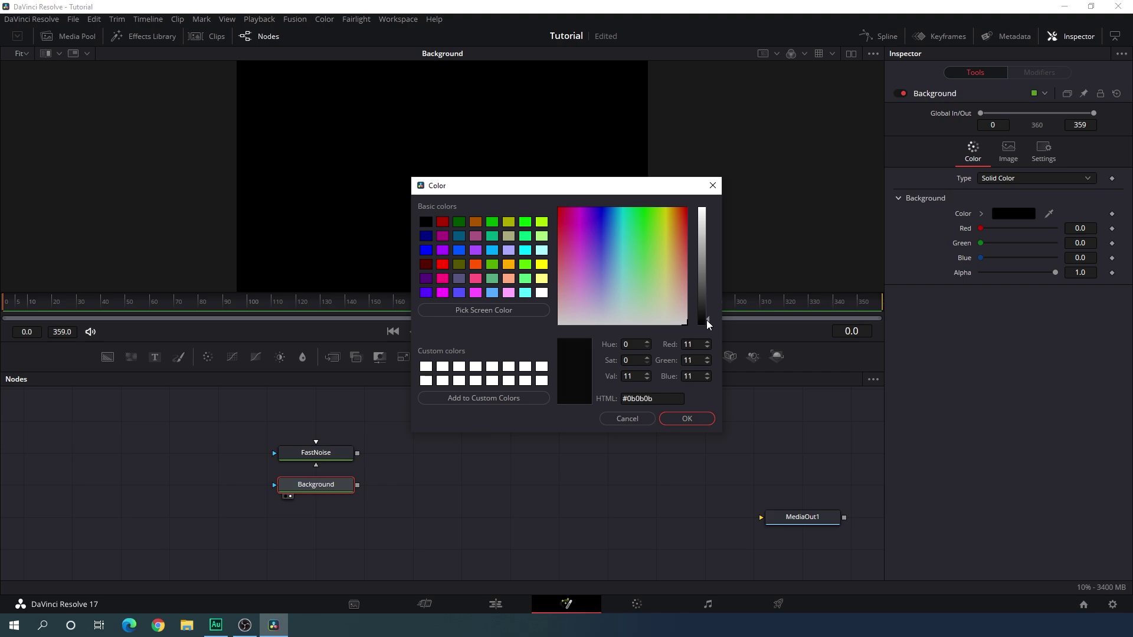
{"action": "left_click", "coordinate": [685, 420]}
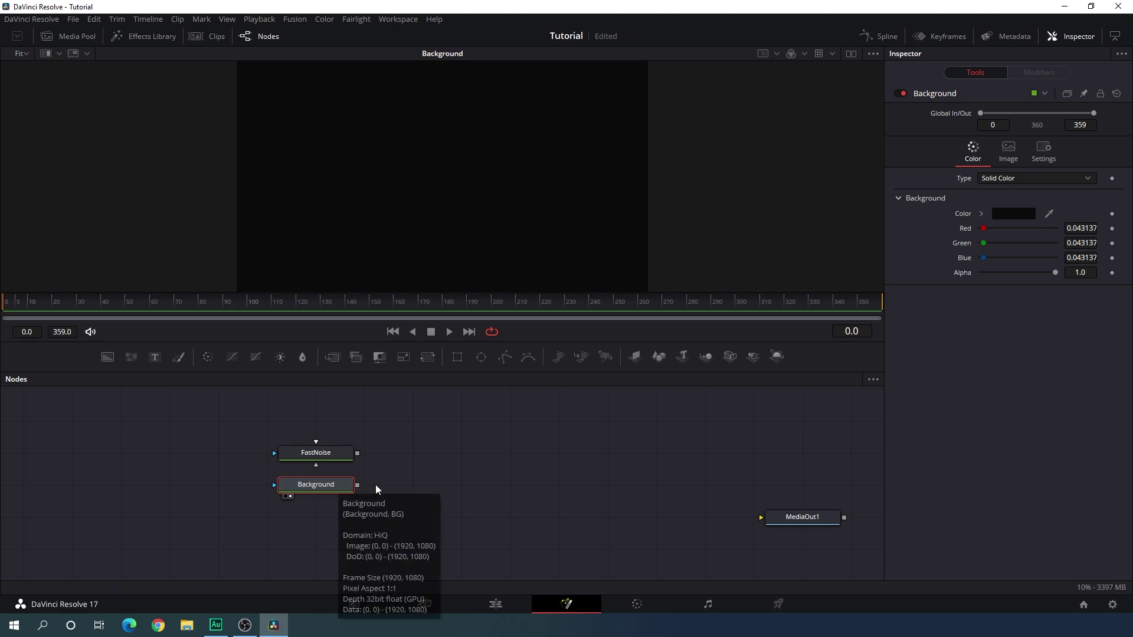
- Add an unconnected Merge node to the right of the FastNoise node
{"action": "left_click", "coordinate": [412, 466]}
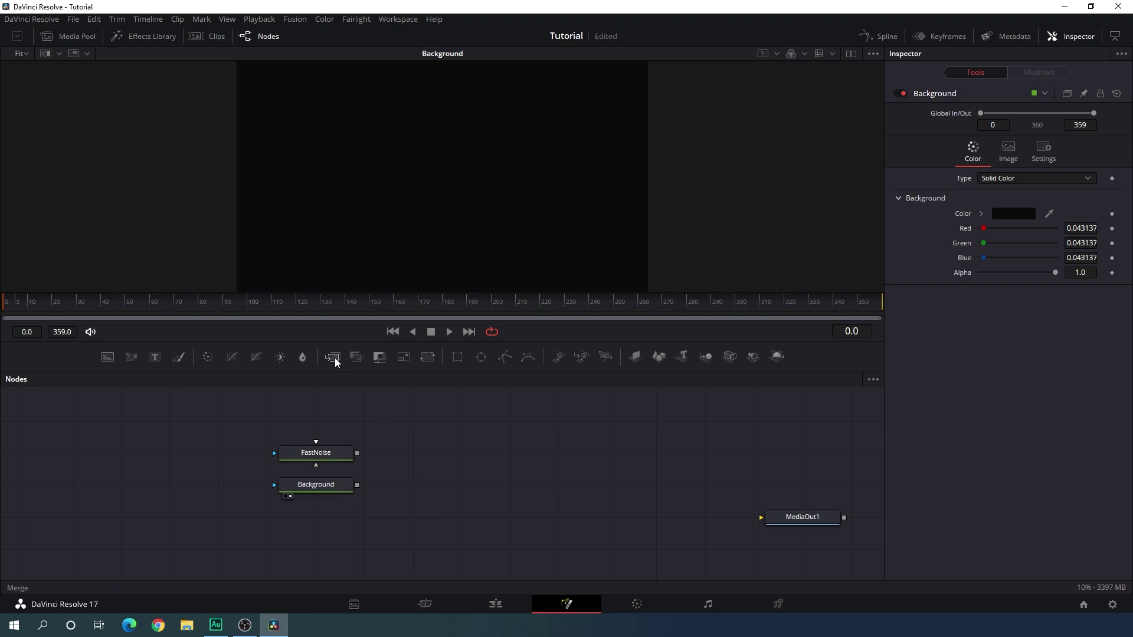
{"action": "left_click_drag", "start_coordinate": [335, 358], "coordinate": [484, 461]}
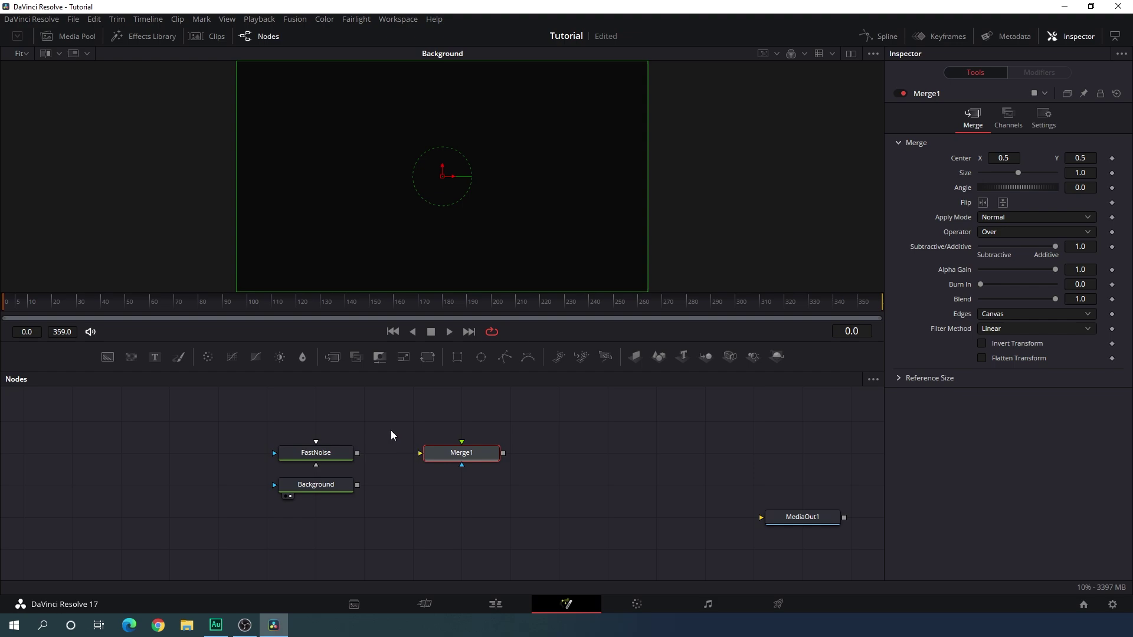
{"action": "left_click_drag", "start_coordinate": [462, 442], "coordinate": [394, 426]}
{"action": "left_click_drag", "start_coordinate": [462, 466], "coordinate": [452, 495]}
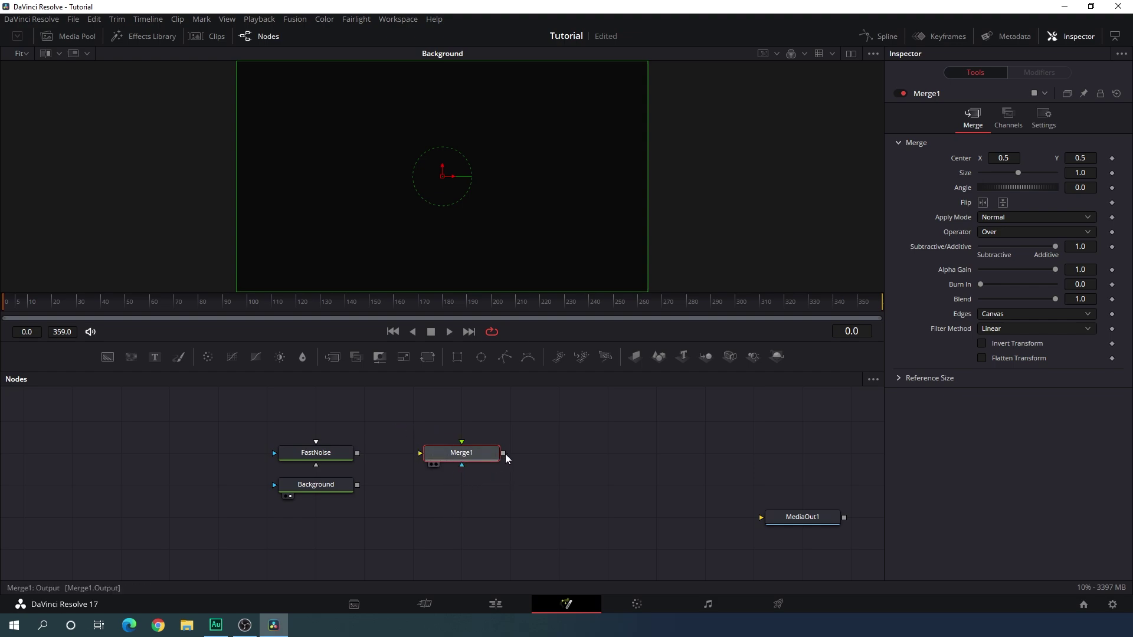
{"action": "left_click_drag", "start_coordinate": [503, 453], "coordinate": [587, 447]}
- Connect Background to Merge1's background input and FastNoise to its foreground input, and display Merge1 in the viewer
{"action": "left_click_drag", "start_coordinate": [420, 453], "coordinate": [357, 485]}
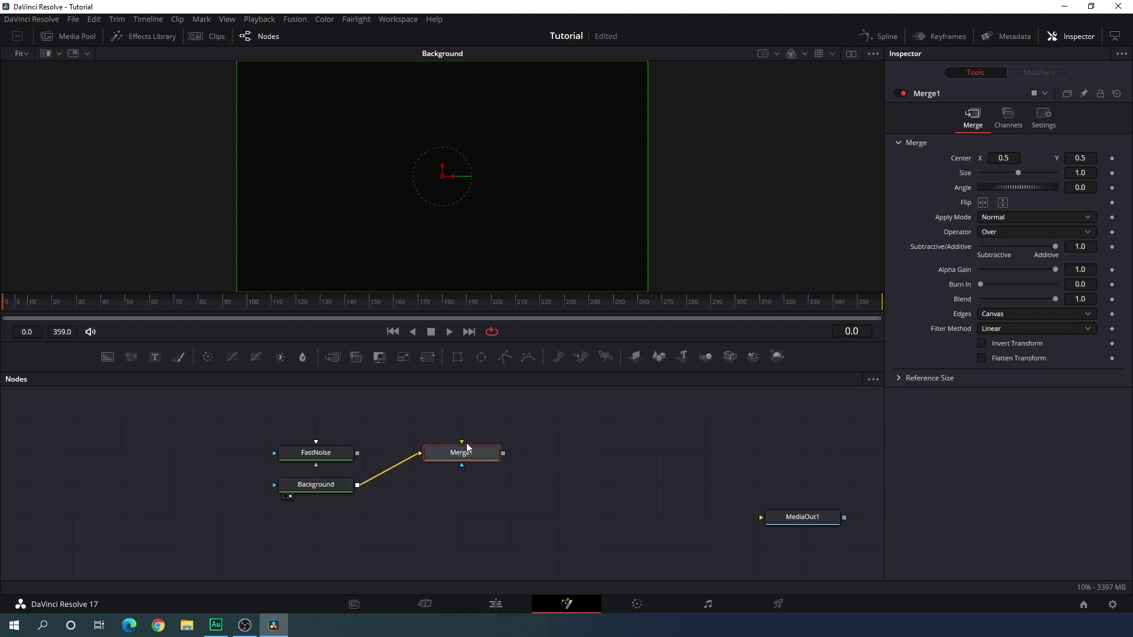
{"action": "left_click_drag", "start_coordinate": [462, 441], "coordinate": [322, 458]}
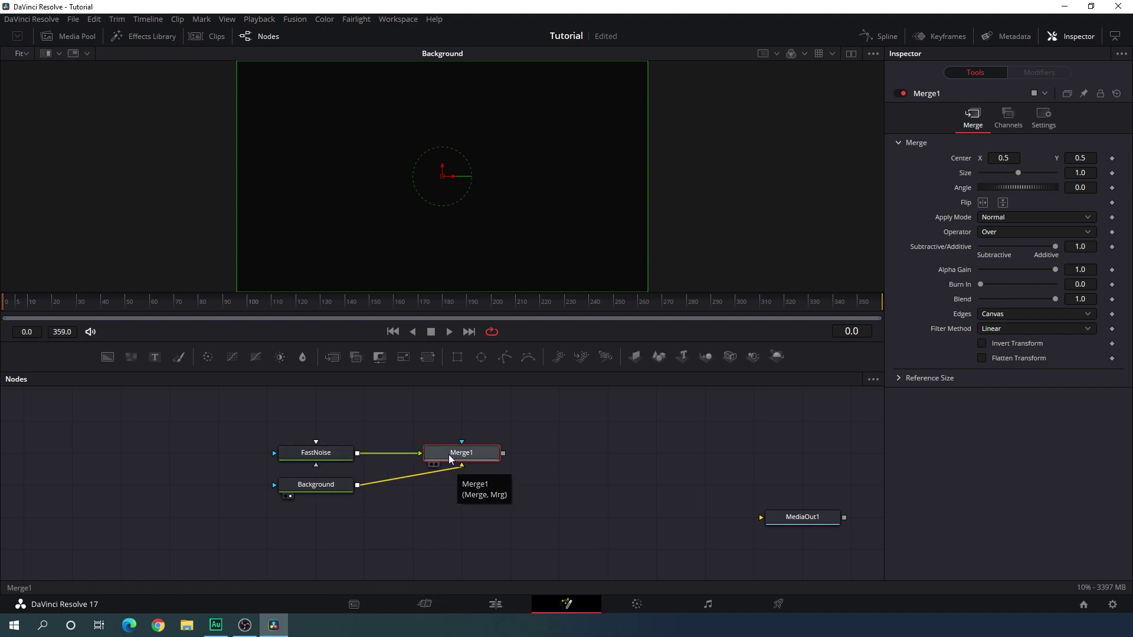
{"action": "left_click_drag", "start_coordinate": [445, 452], "coordinate": [416, 196]}
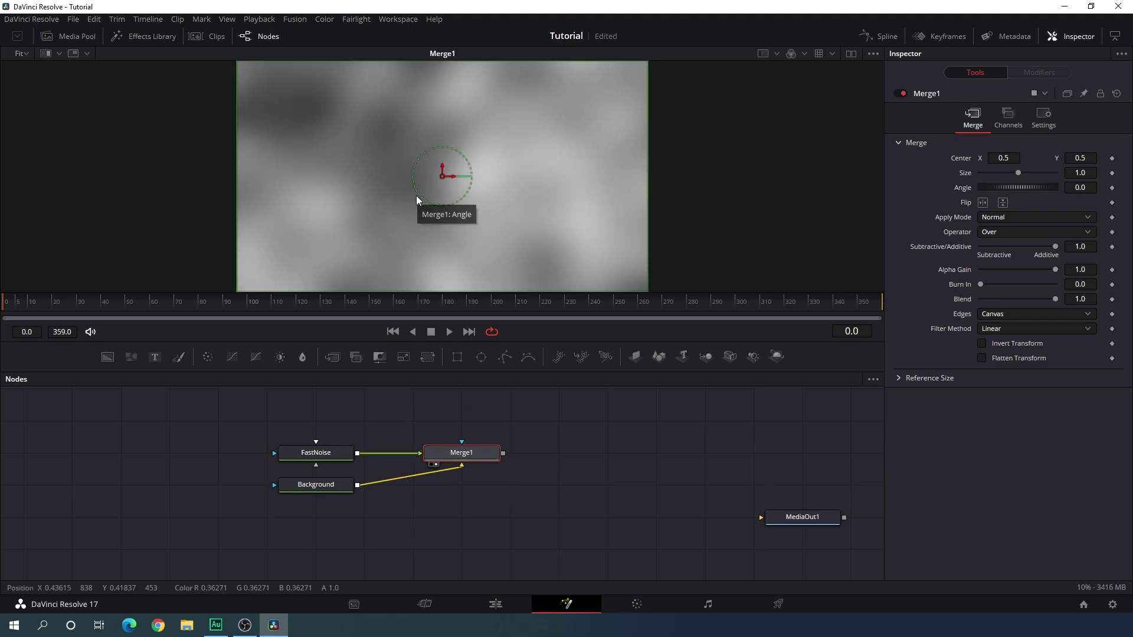
- Set the FastNoise node's Detail to 10.0
{"action": "left_click", "coordinate": [325, 454]}
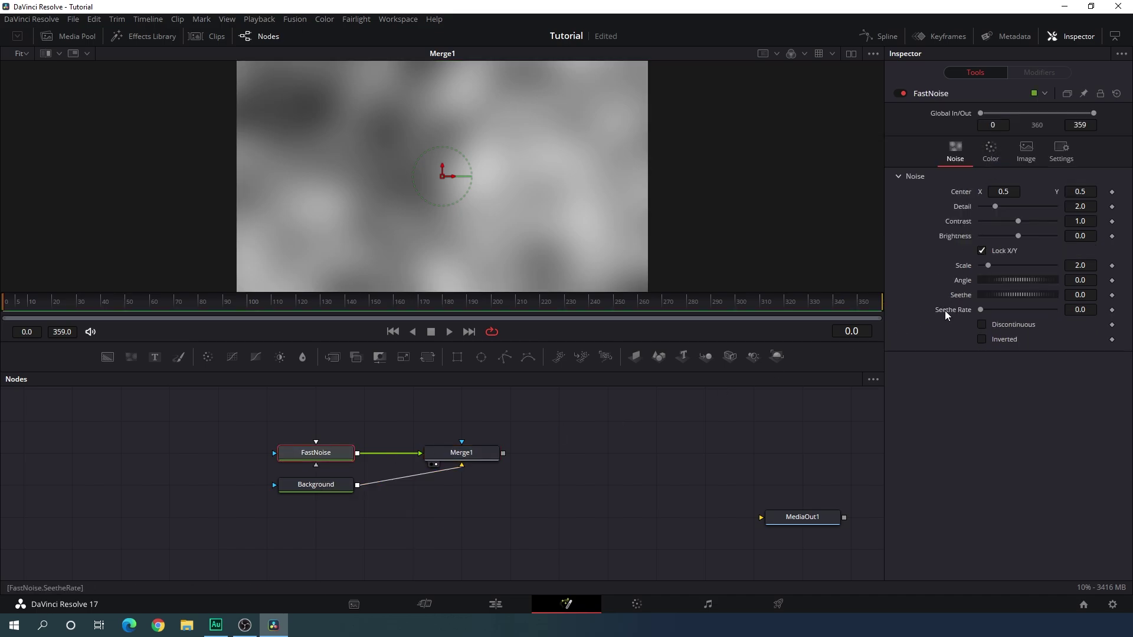
{"action": "left_click_drag", "start_coordinate": [994, 206], "coordinate": [1023, 210]}
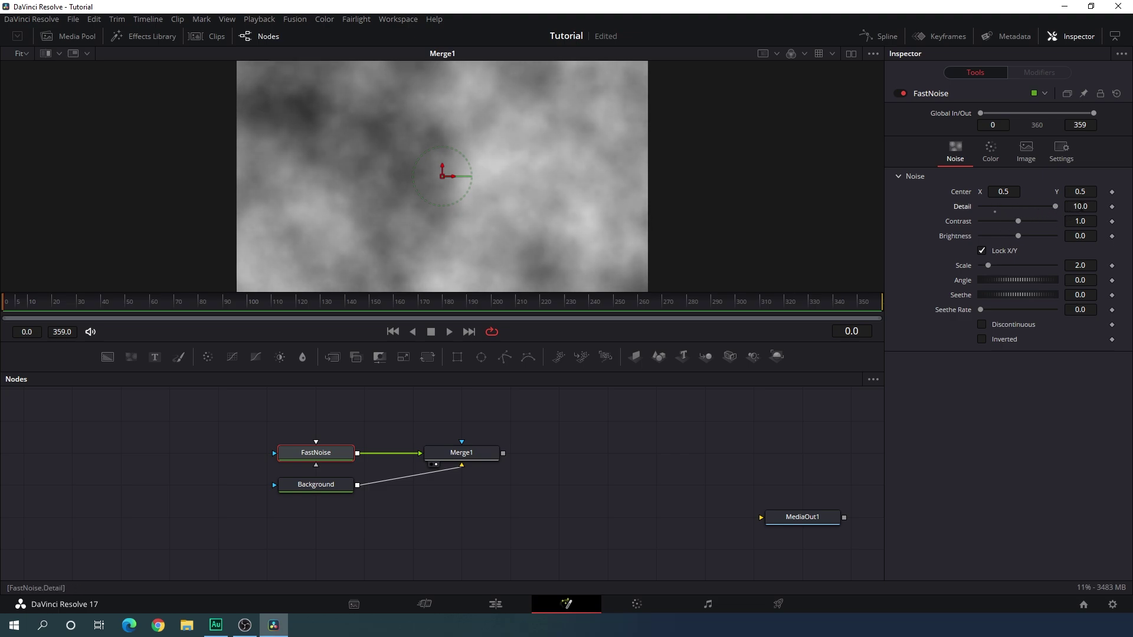
- Set the FastNoise node's Detail to 20
{"action": "left_click", "coordinate": [1090, 207]}
{"action": "type", "text": "20"}
{"action": "key", "text": "Tab"}
- Raise the FastNoise node's Contrast to 3.0
{"action": "left_click_drag", "start_coordinate": [1018, 222], "coordinate": [1030, 224]}
{"action": "left_click", "coordinate": [1080, 222]}
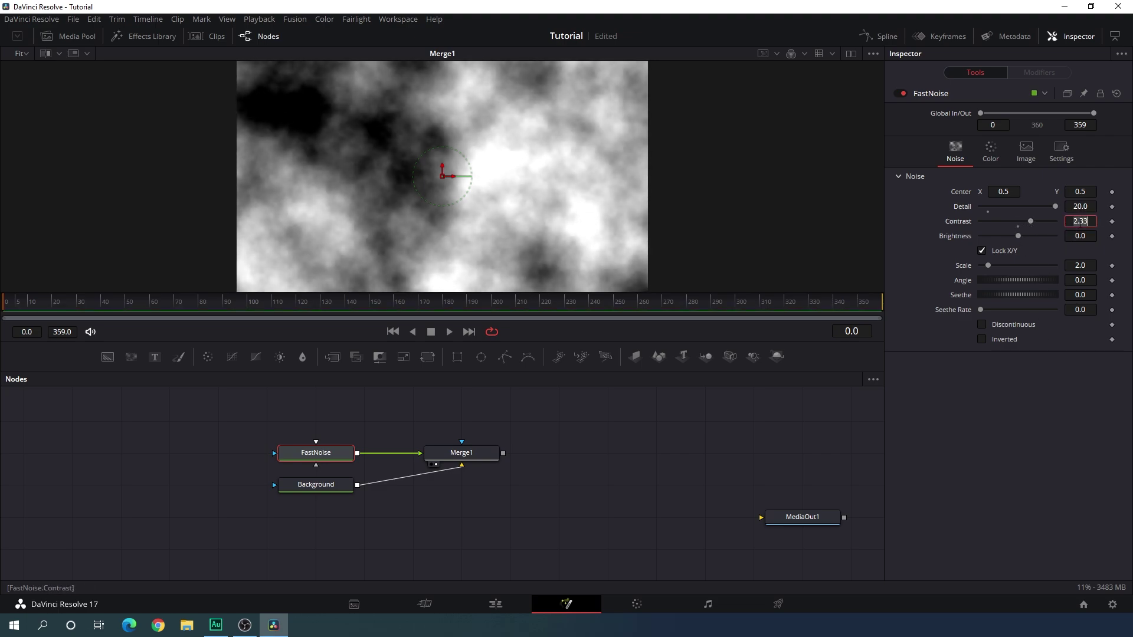
{"action": "key", "text": "BackSpace"}
{"action": "key", "text": "BackSpace"}
{"action": "key", "text": "BackSpace"}
{"action": "key", "text": "BackSpace"}
{"action": "type", "text": "3"}
{"action": "key", "text": "Tab"}
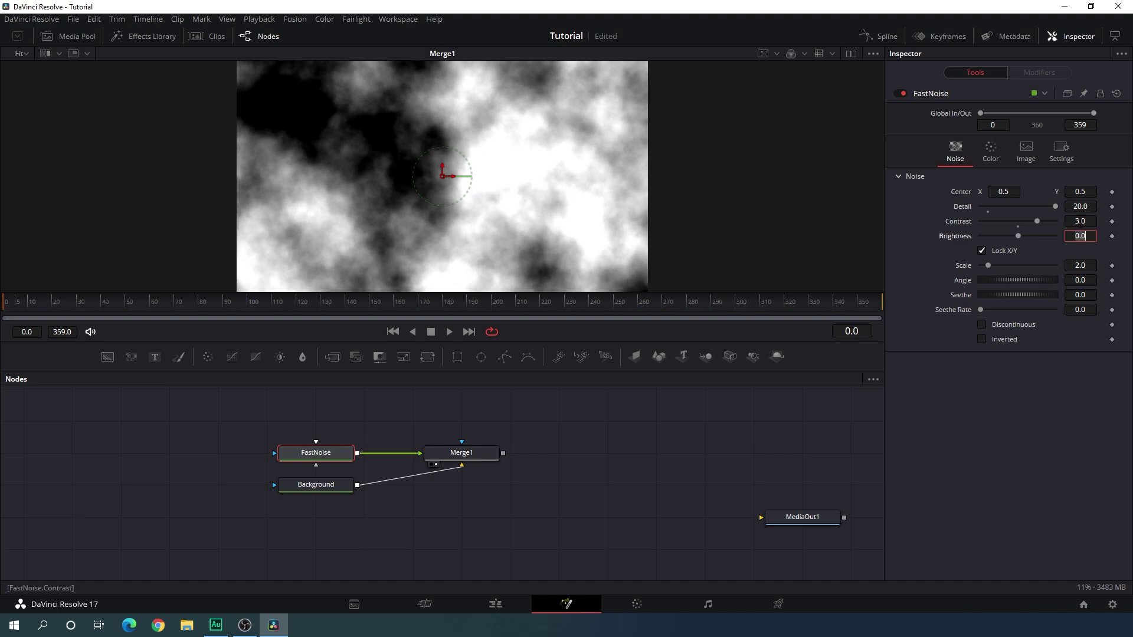
- Lower the FastNoise node's Brightness to -0.8
{"action": "left_click_drag", "start_coordinate": [1017, 235], "coordinate": [993, 239]}
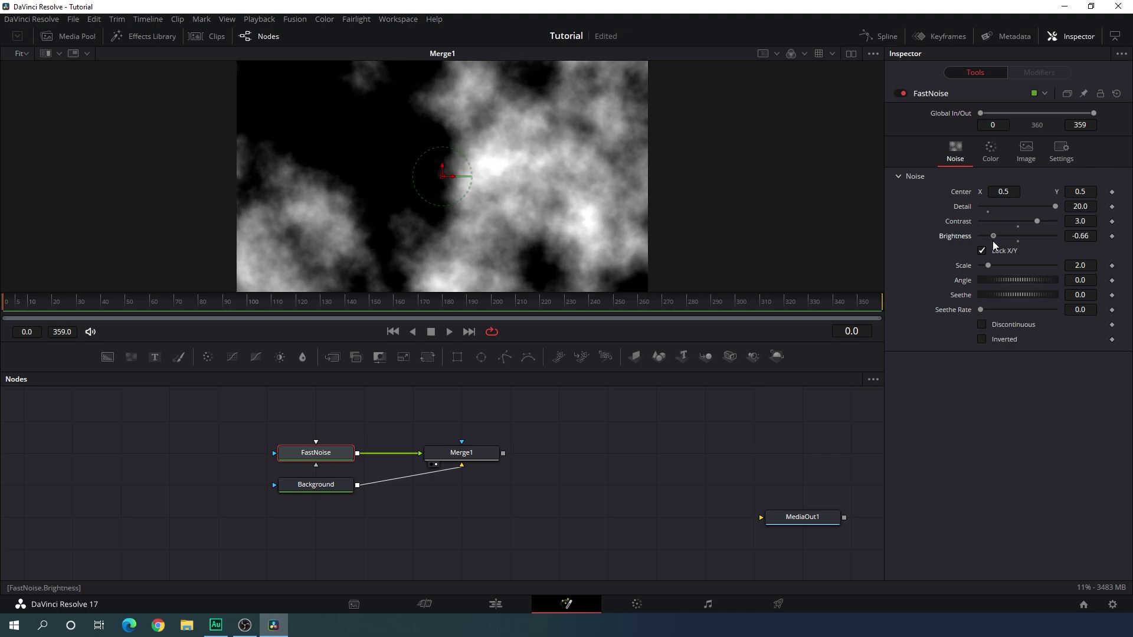
{"action": "left_click", "coordinate": [1086, 236]}
{"action": "type", "text": "-0.8"}
{"action": "key", "text": "Return"}
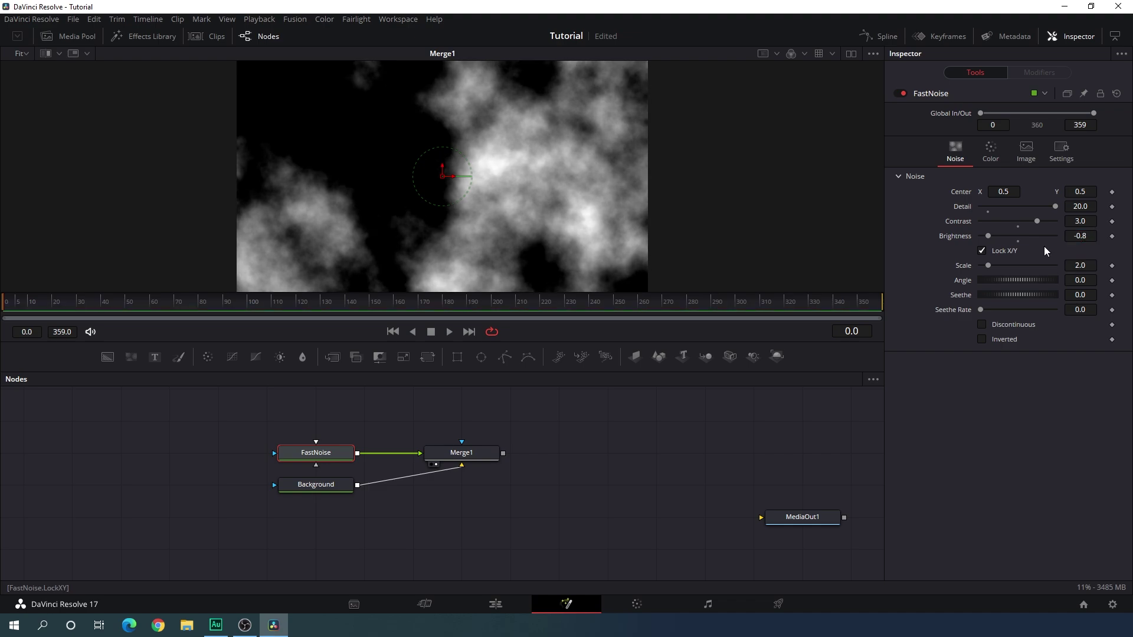
- Set the FastNoise node's Scale to 2.5
{"action": "left_click_drag", "start_coordinate": [988, 267], "coordinate": [991, 267]}
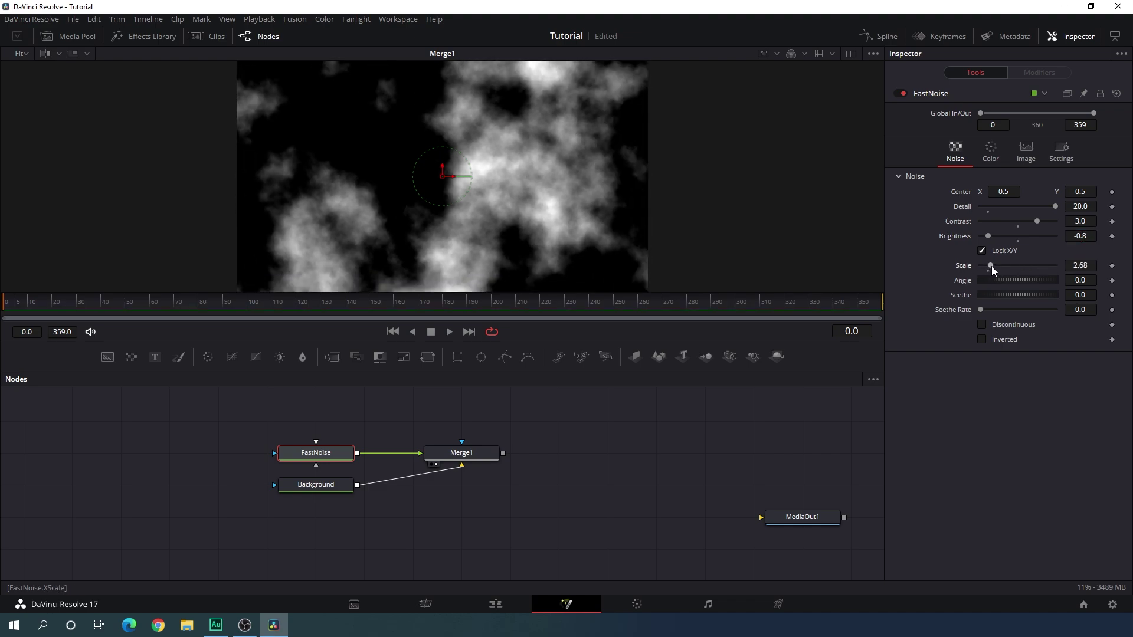
{"action": "left_click", "coordinate": [1074, 266]}
{"action": "type", "text": "2.5"}
{"action": "left_click", "coordinate": [1080, 280]}
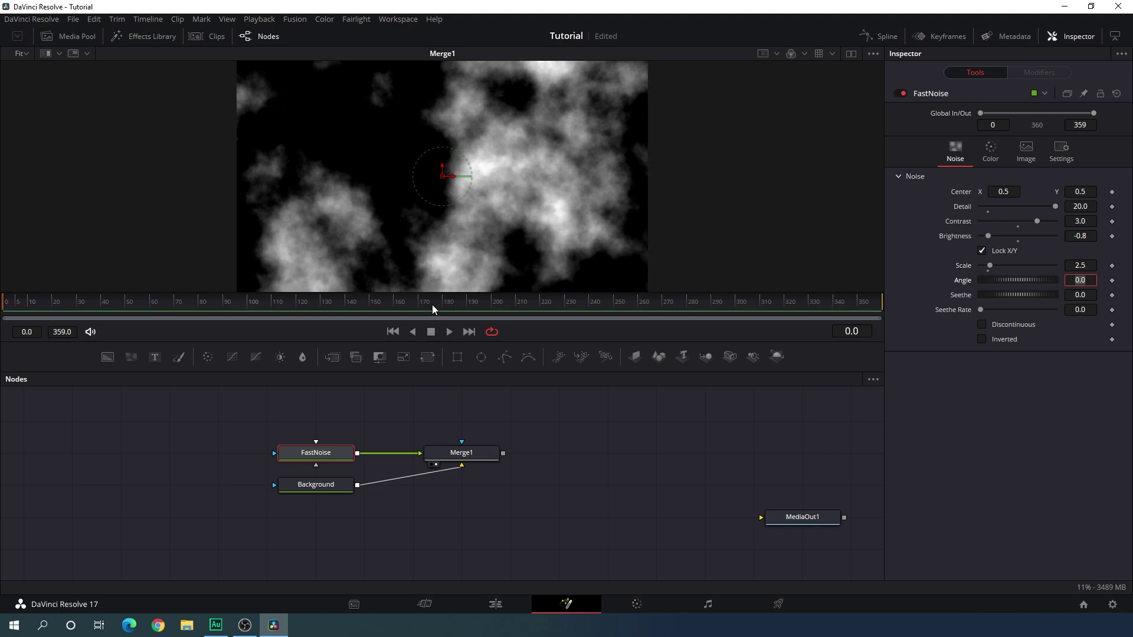
- Animate the FastNoise node's Seethe with the expression time*0.002, scrub the timeline to preview the motion, and deselect the node
{"action": "left_click_drag", "start_coordinate": [592, 314], "coordinate": [458, 307]}
{"action": "left_click_drag", "start_coordinate": [513, 311], "coordinate": [1, 338]}
{"action": "right_click", "coordinate": [957, 296]}
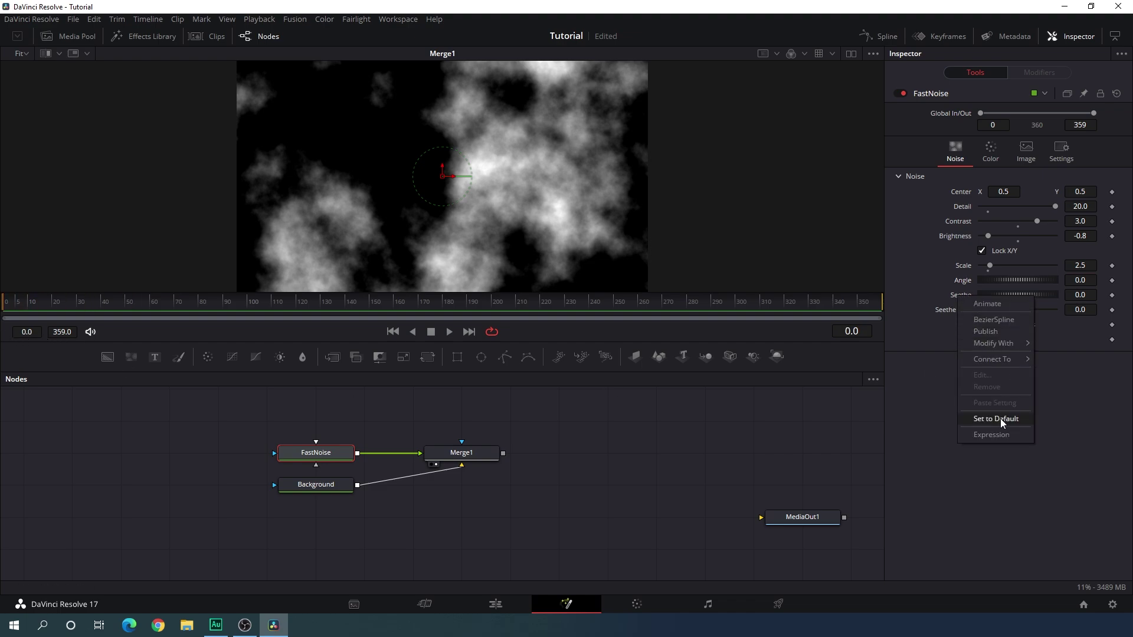
{"action": "left_click", "coordinate": [986, 434]}
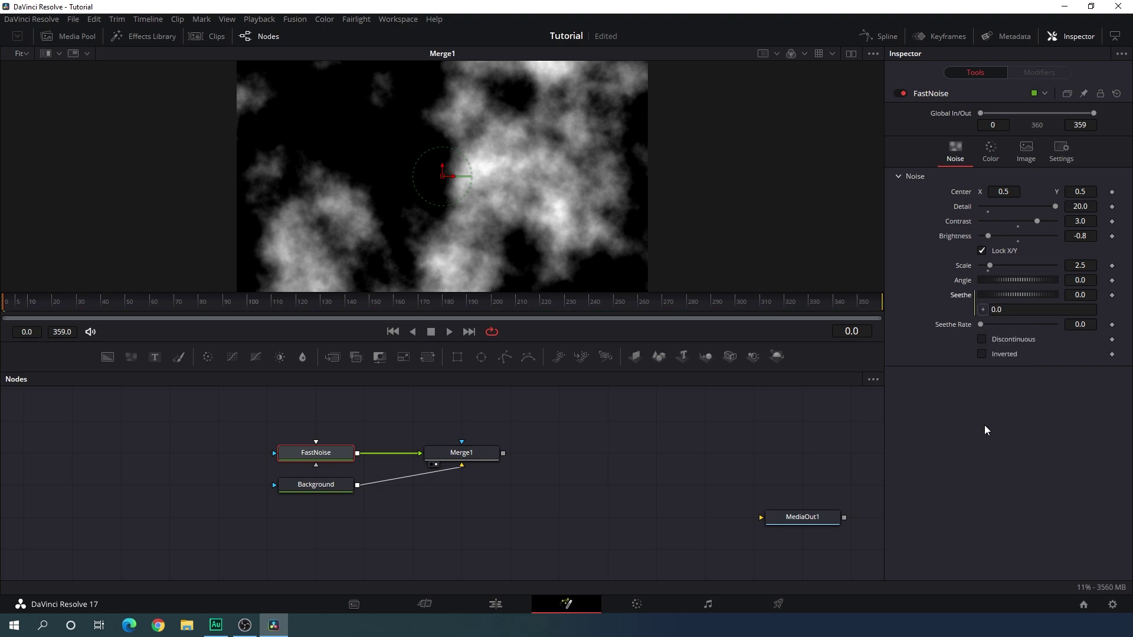
{"action": "left_click", "coordinate": [1011, 311]}
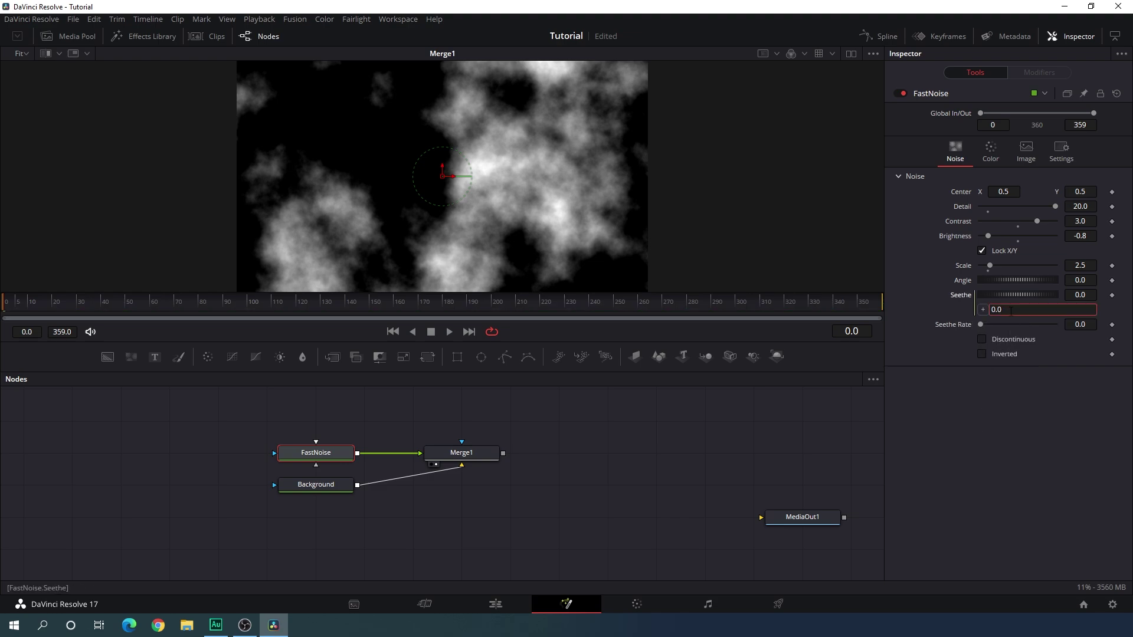
{"action": "key", "text": "BackSpace"}
{"action": "key", "text": "BackSpace"}
{"action": "type", "text": "time*0.002"}
{"action": "key", "text": "Return"}
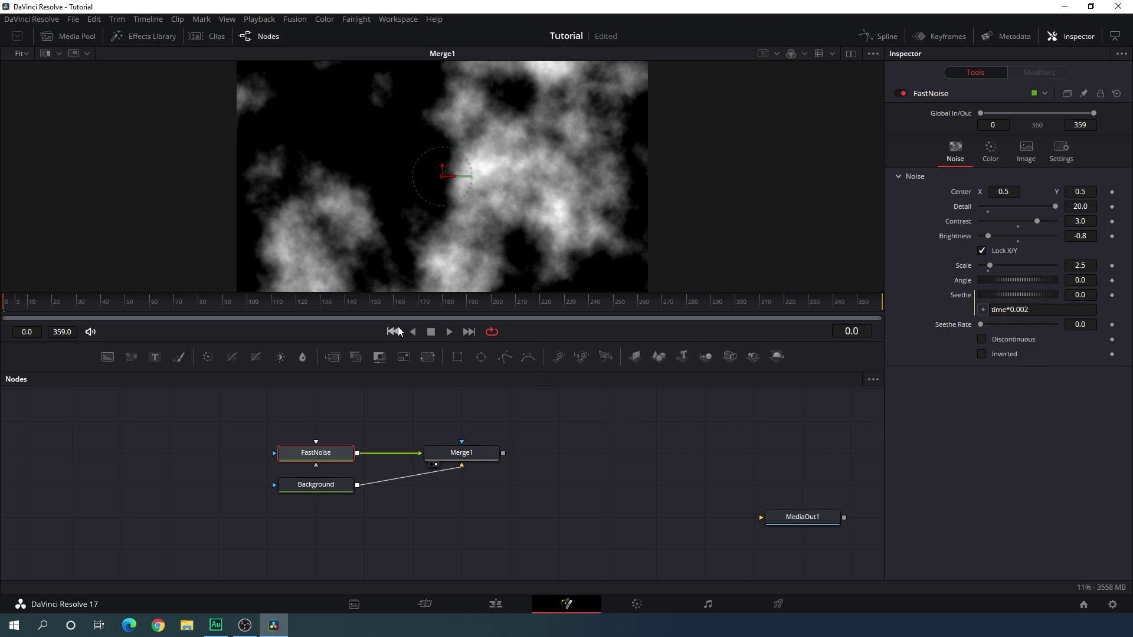
{"action": "left_click_drag", "start_coordinate": [278, 302], "coordinate": [447, 312]}
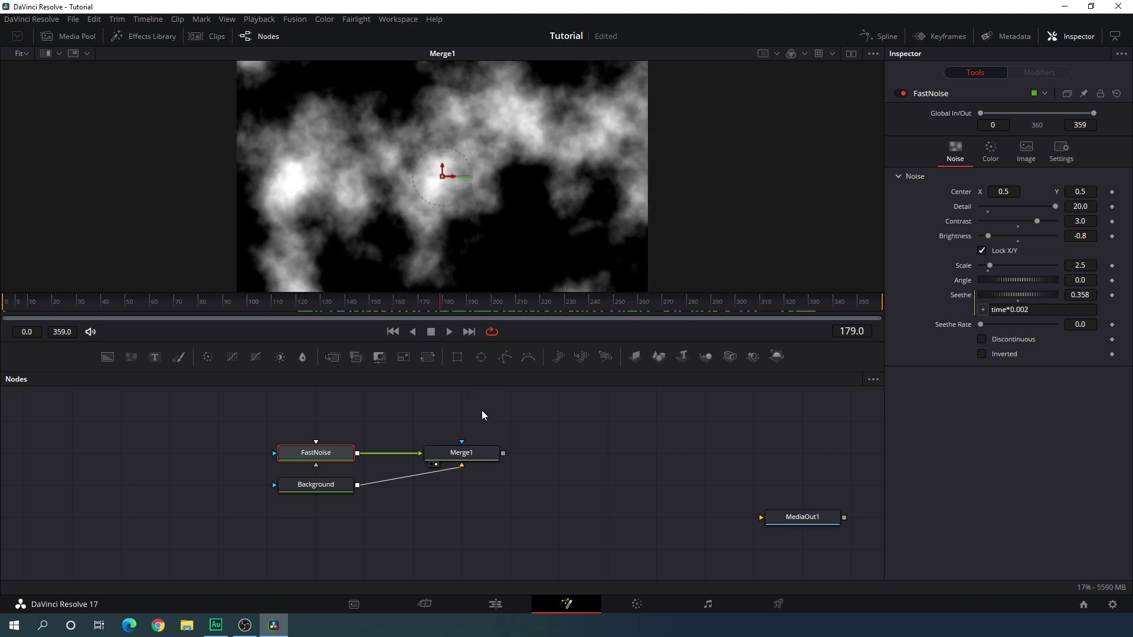
{"action": "left_click", "coordinate": [531, 428]}
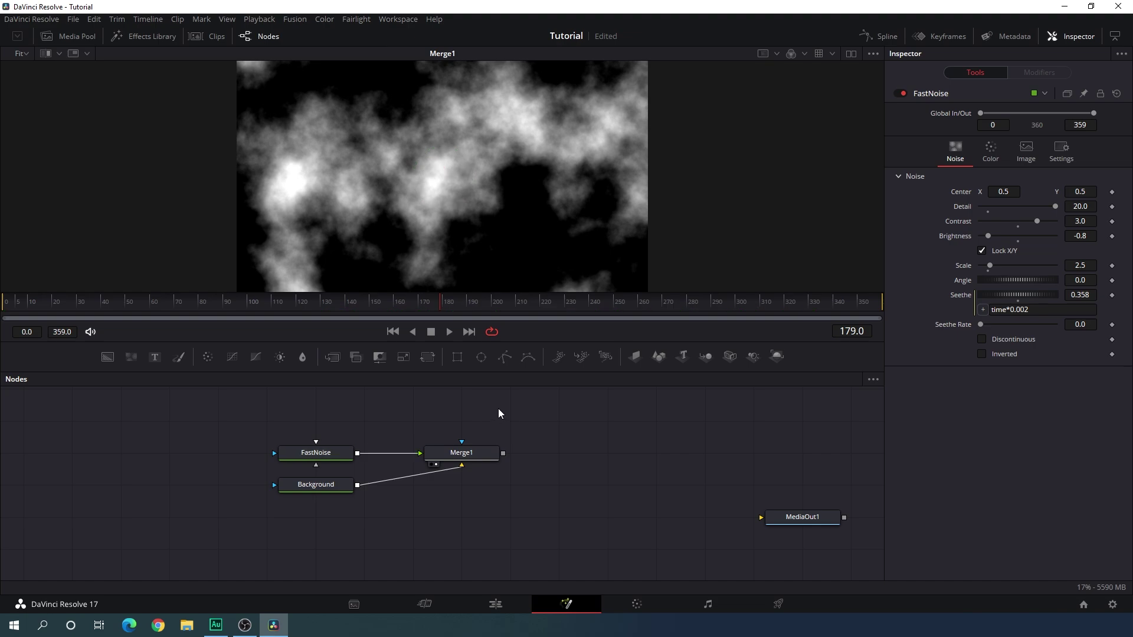
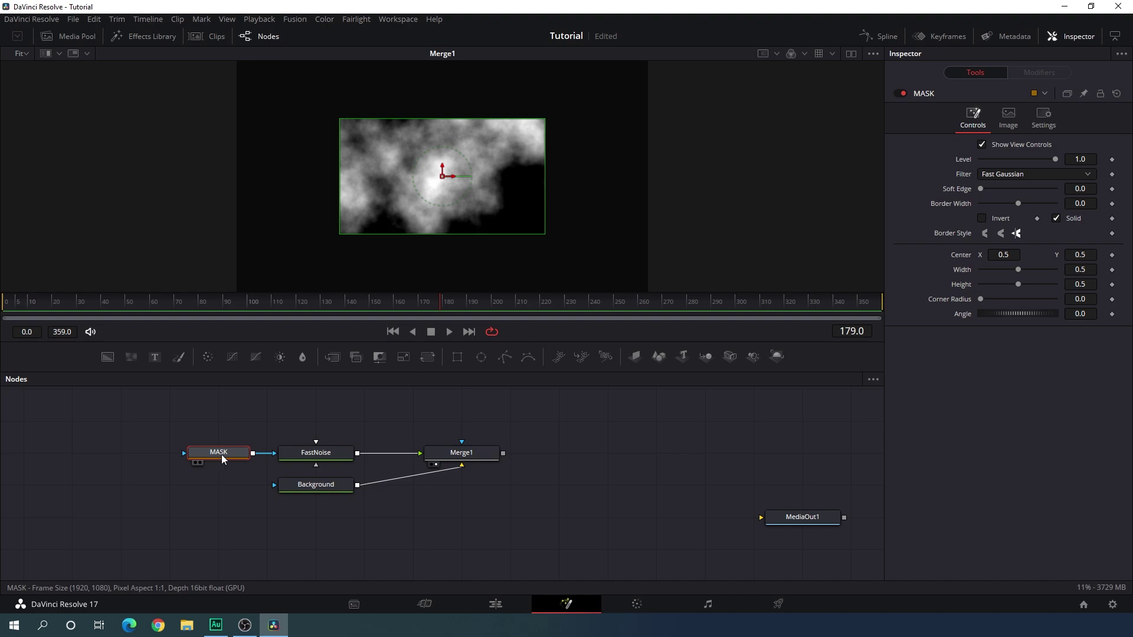
- Rotate the rectangular MASK attached to FastNoise to an angle of -25
{"action": "mouse_move", "coordinate": [222, 460]}
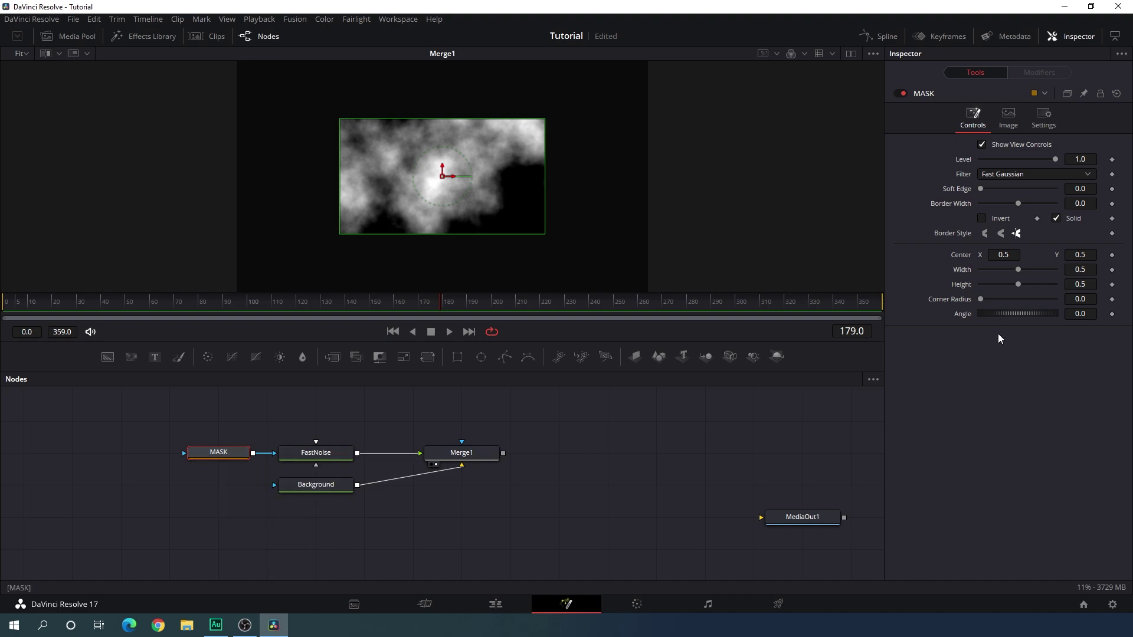
{"action": "left_click_drag", "start_coordinate": [1017, 313], "coordinate": [1021, 312]}
{"action": "left_click", "coordinate": [1076, 316]}
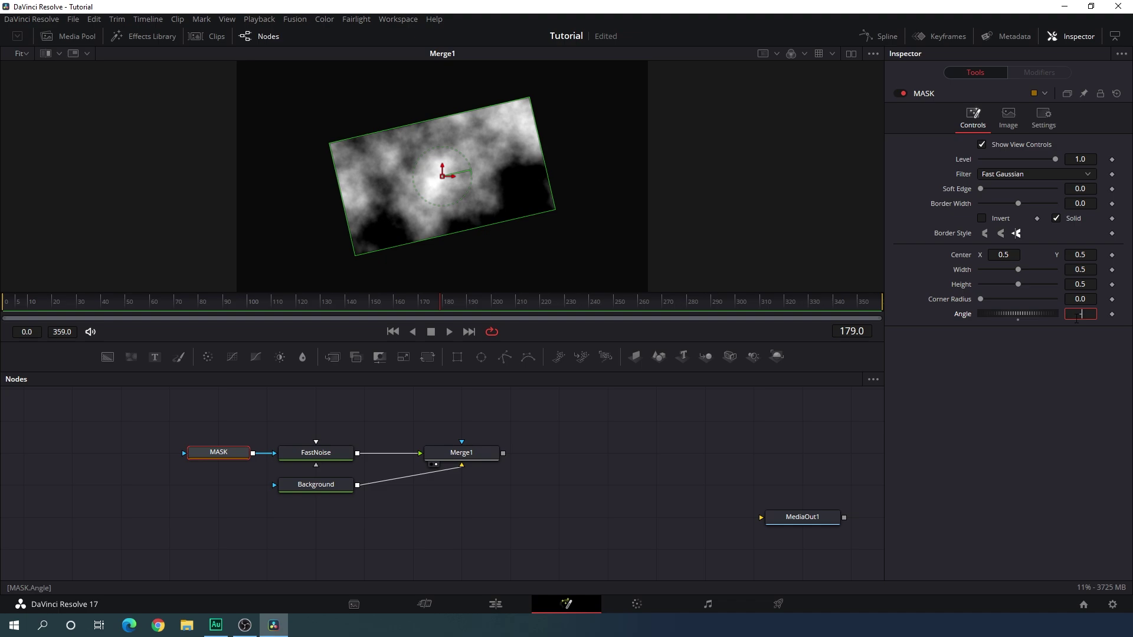
{"action": "key", "text": "Tab"}
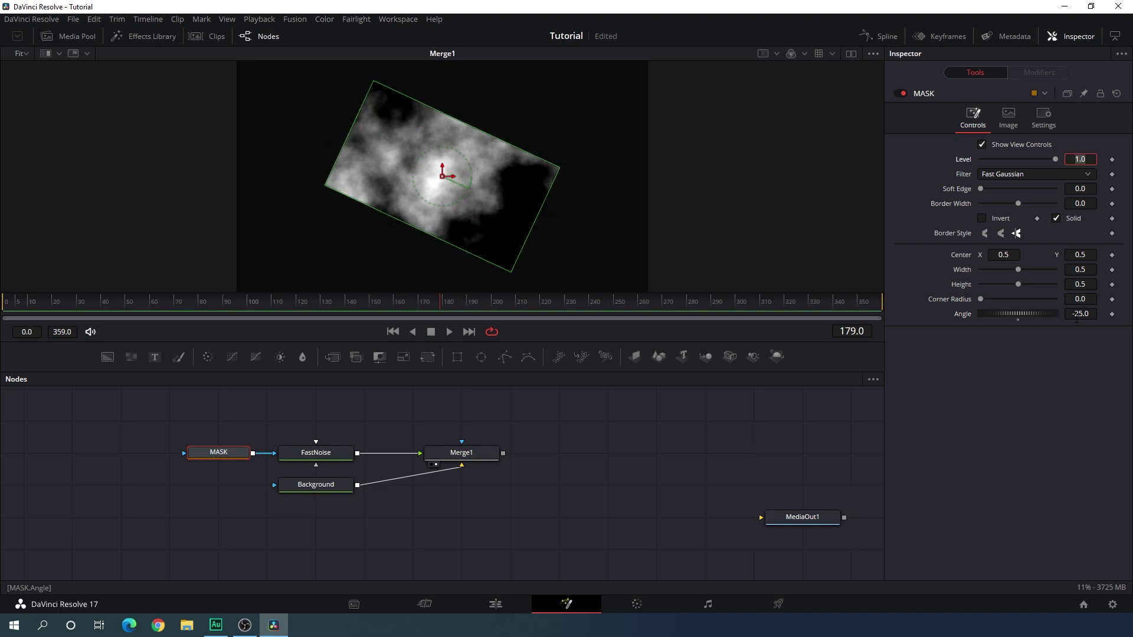
- Set the MASK rectangle's height to 1.5 and its width to 0.15
{"action": "left_click_drag", "start_coordinate": [1017, 283], "coordinate": [1046, 284]}
{"action": "left_click", "coordinate": [1080, 284]}
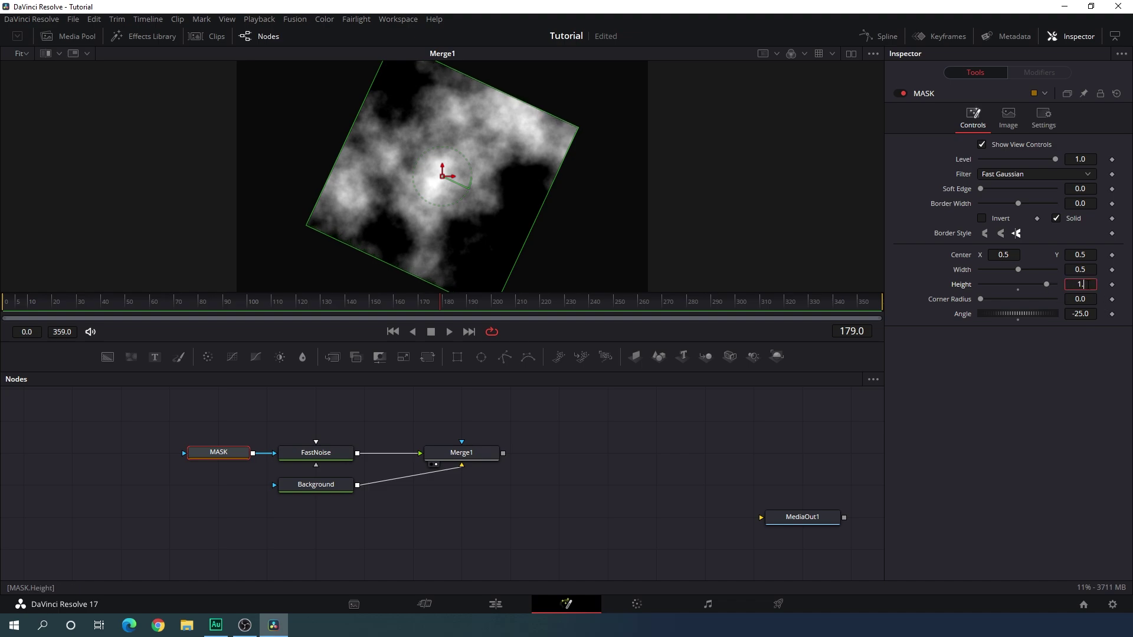
{"action": "type", "text": "1.5"}
{"action": "key", "text": "Tab"}
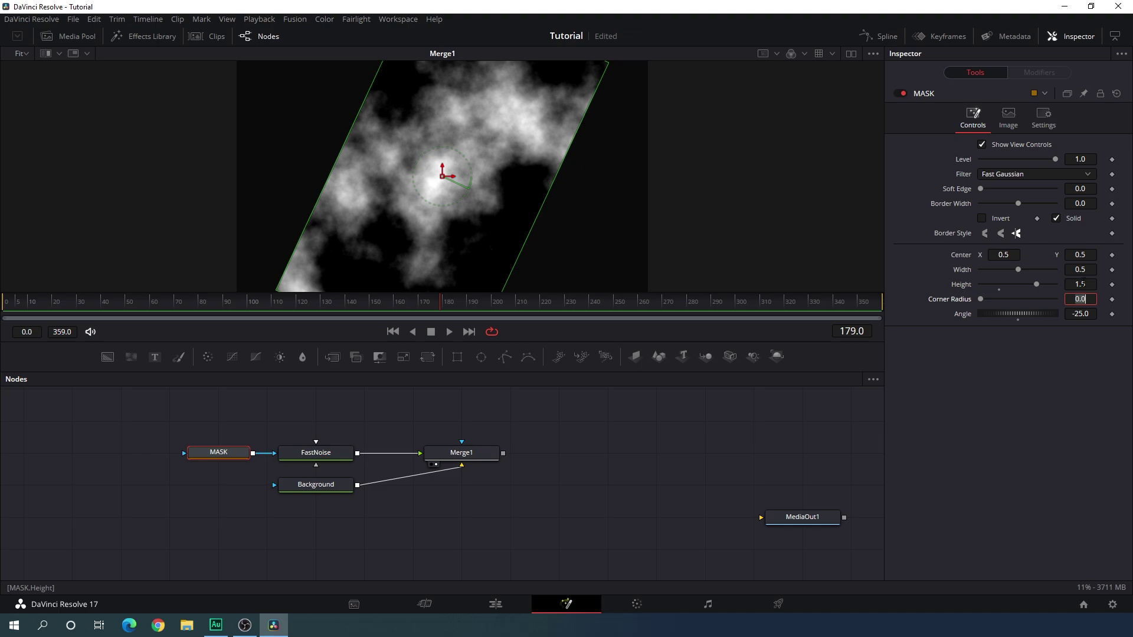
{"action": "left_click_drag", "start_coordinate": [1019, 270], "coordinate": [1000, 270]}
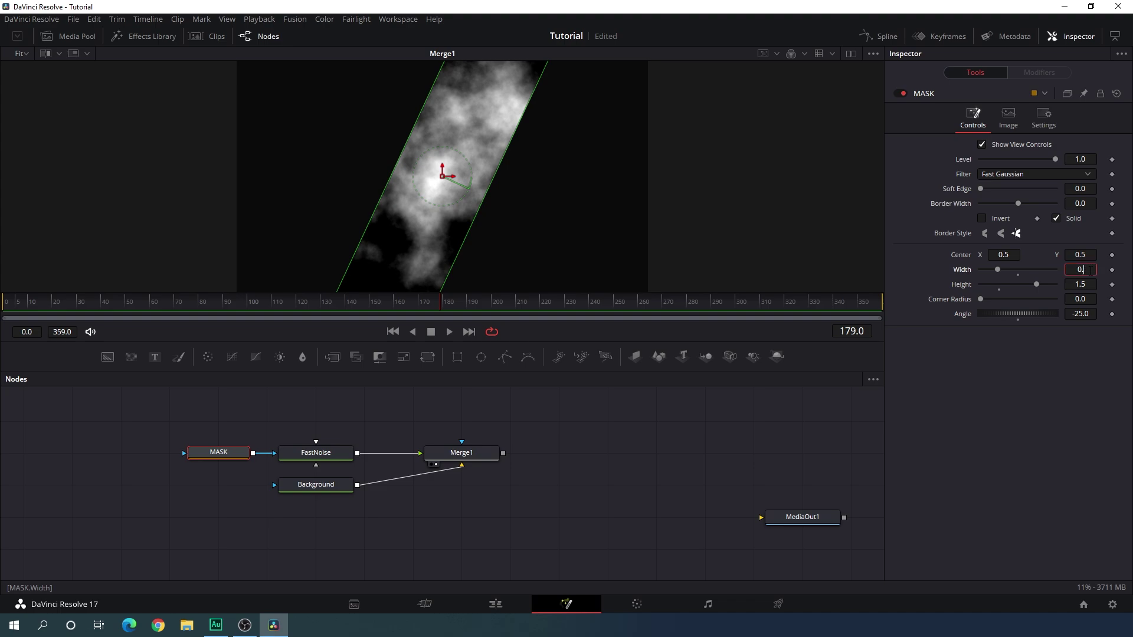
{"action": "key", "text": "Tab"}
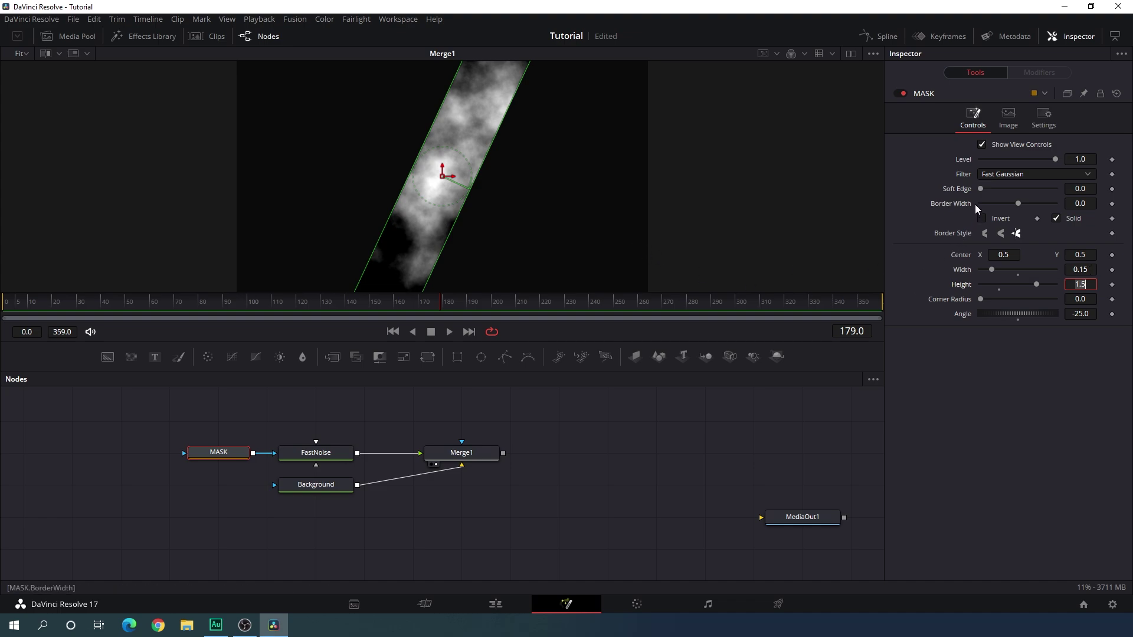
- Feather the MASK with a Soft Edge of 0.2 and set its Center X to 0.38
{"action": "left_click_drag", "start_coordinate": [980, 189], "coordinate": [1055, 192]}
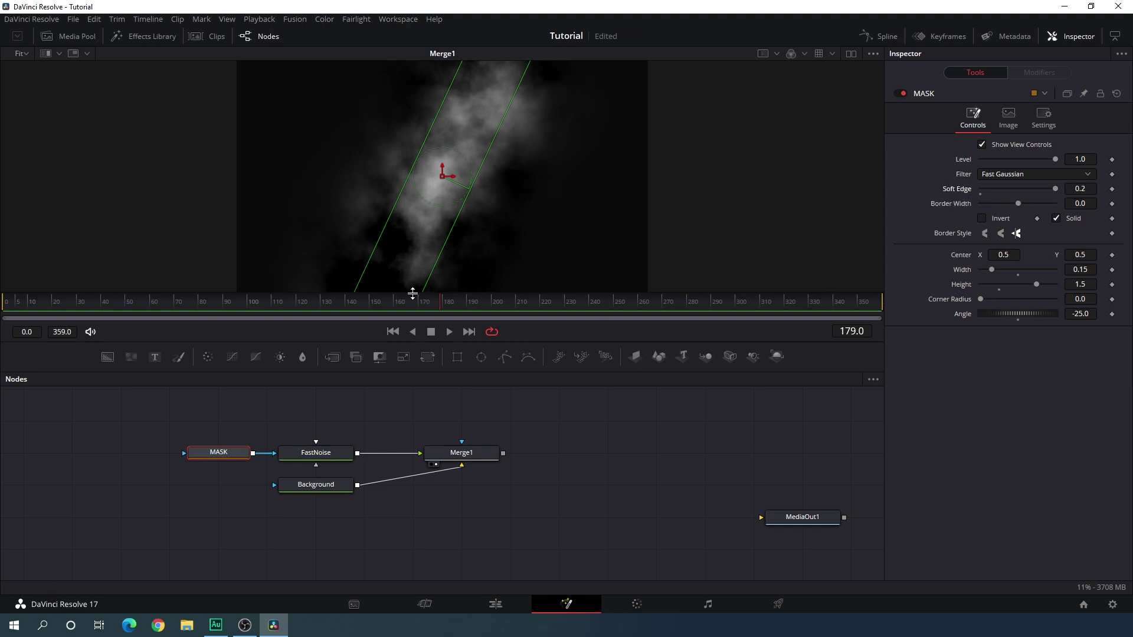
{"action": "left_click_drag", "start_coordinate": [430, 301], "coordinate": [562, 332]}
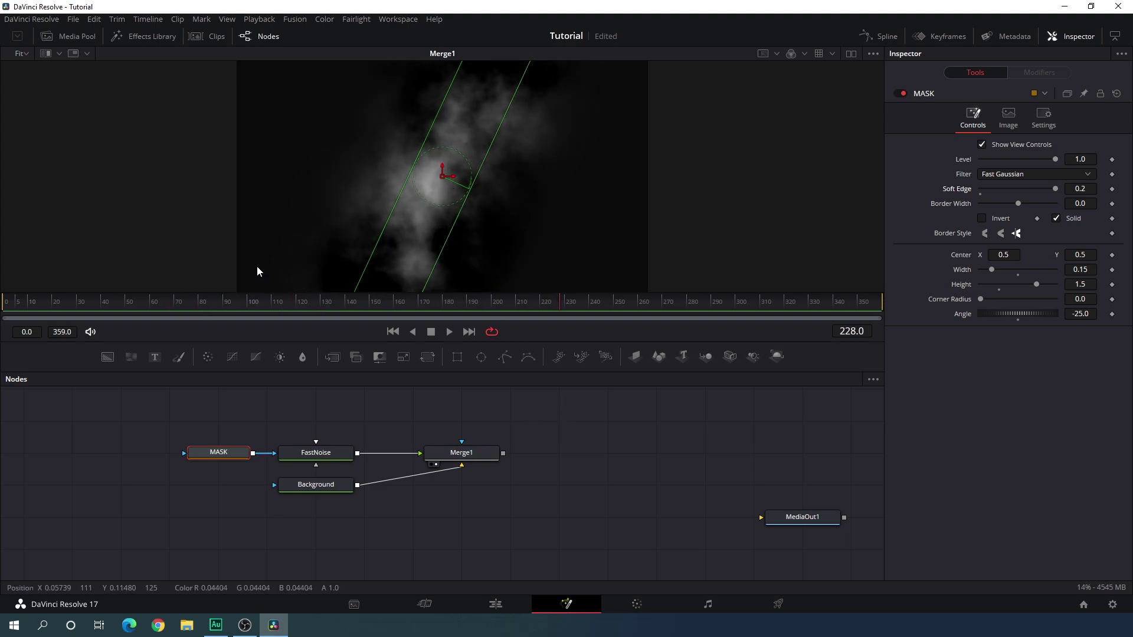
{"action": "left_click_drag", "start_coordinate": [454, 176], "coordinate": [406, 182]}
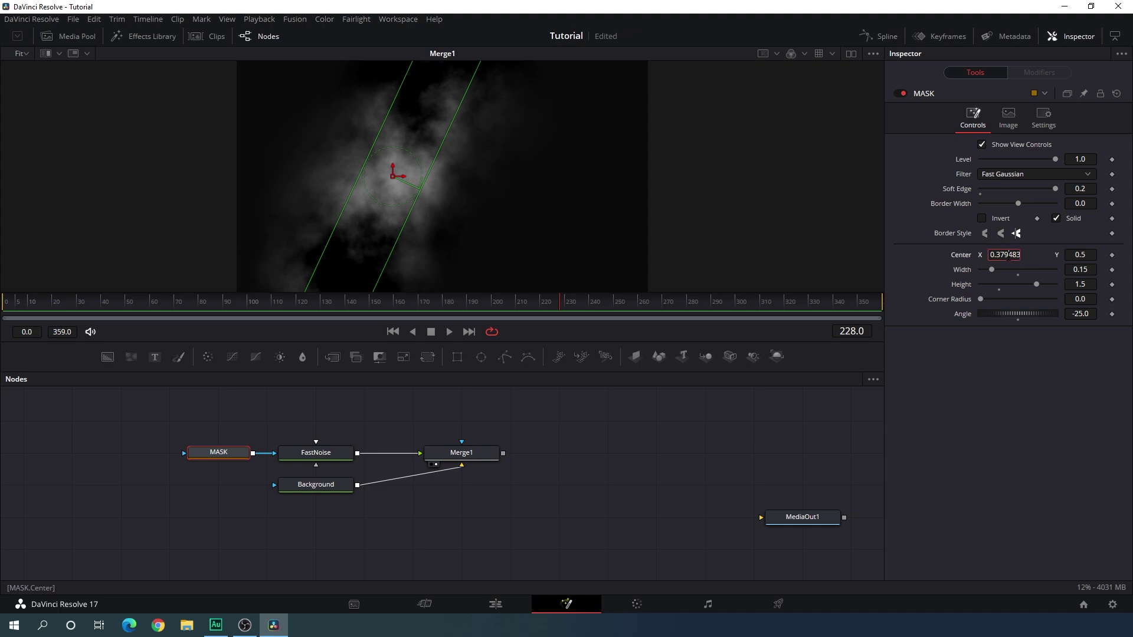
{"action": "type", "text": "0.38"}
{"action": "key", "text": "Tab"}
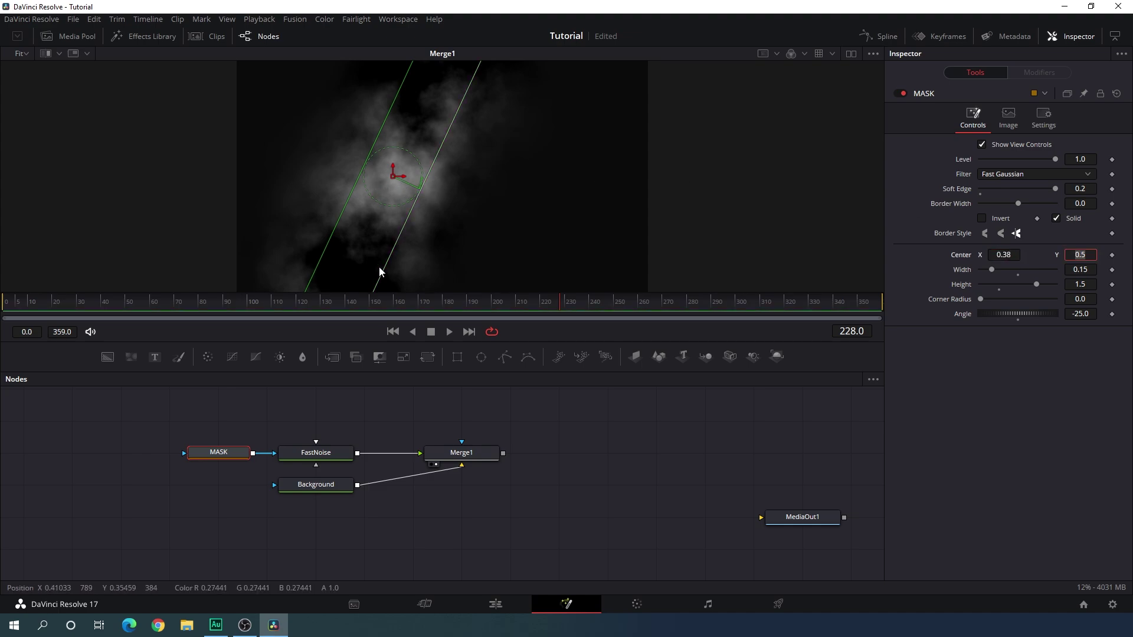
- Keyframe the MASK's Center at frame 120, keeping X at 0.38
{"action": "left_click_drag", "start_coordinate": [112, 303], "coordinate": [297, 311]}
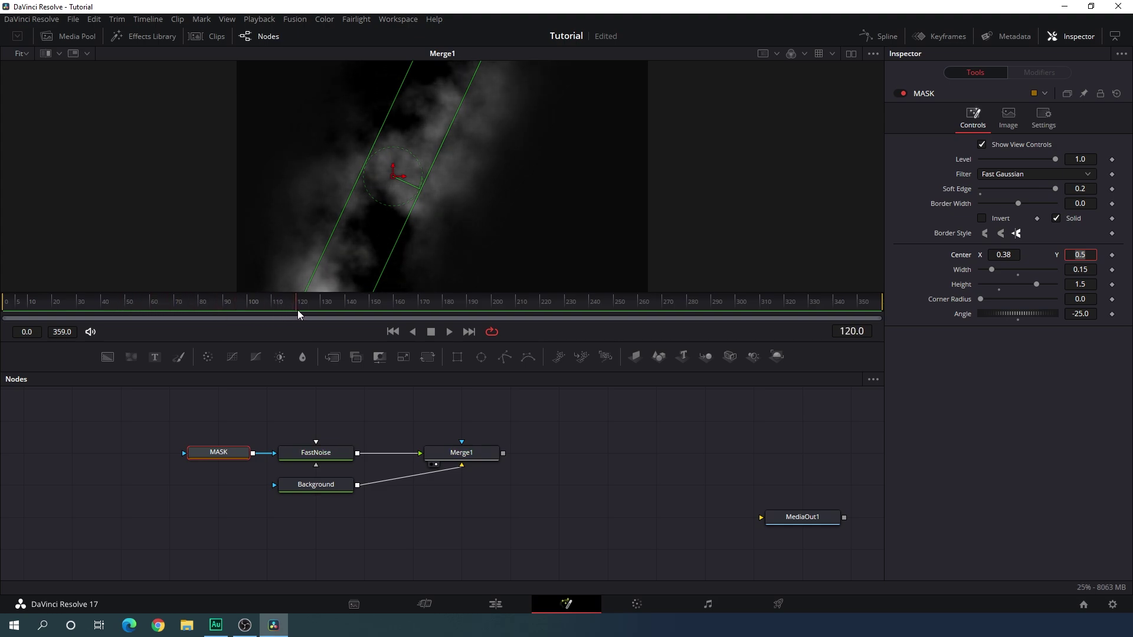
{"action": "right_click", "coordinate": [957, 253]}
{"action": "left_click", "coordinate": [972, 261]}
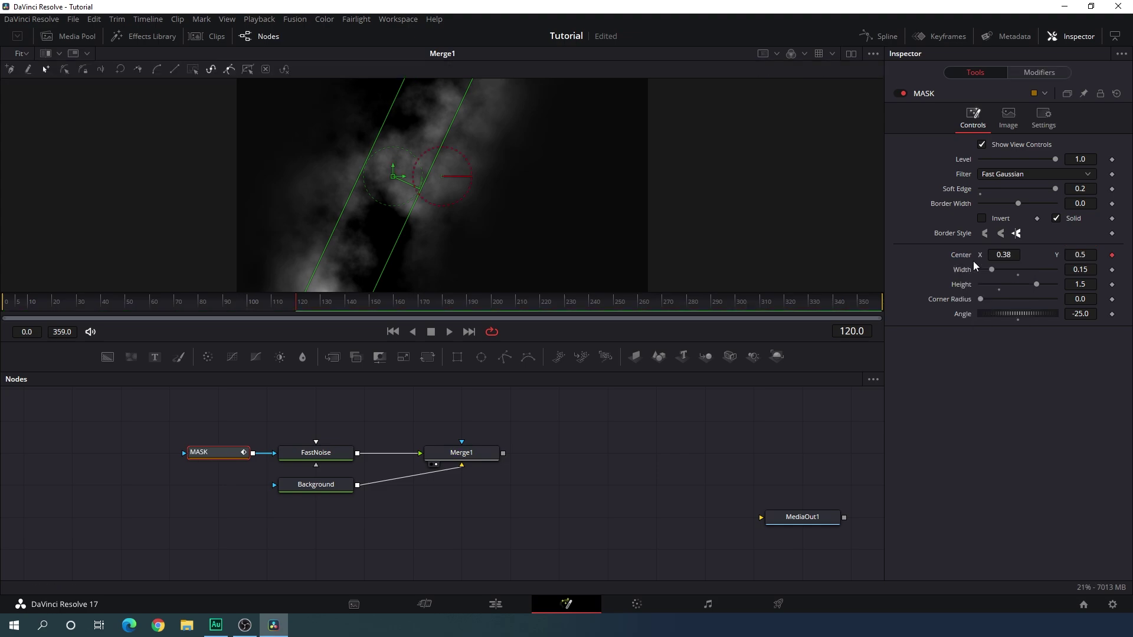
- Keyframe the MASK's Center X to 0.5 at frame 240
{"action": "left_click_drag", "start_coordinate": [299, 306], "coordinate": [594, 312]}
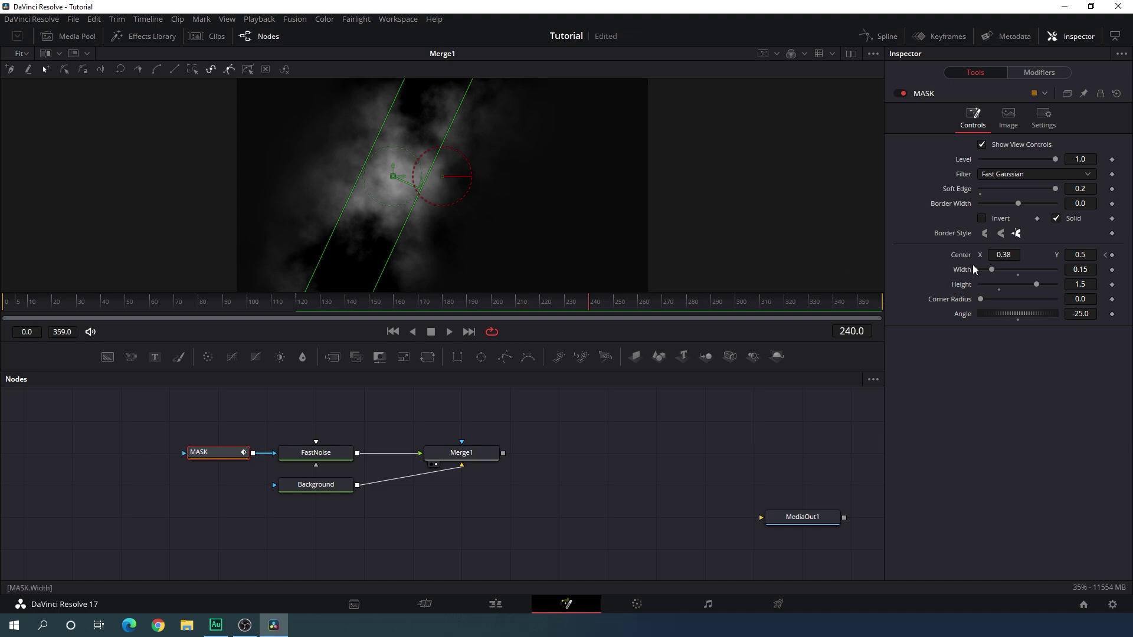
{"action": "left_click_drag", "start_coordinate": [1003, 256], "coordinate": [1035, 256]}
{"action": "left_click", "coordinate": [1003, 257]}
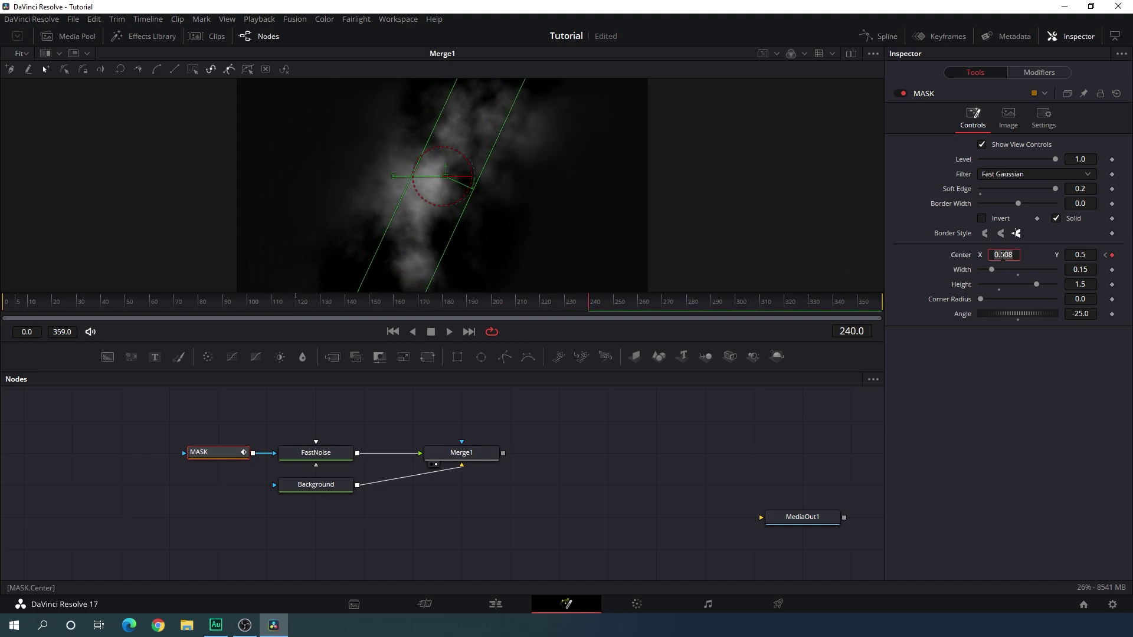
{"action": "type", "text": ".5"}
{"action": "key", "text": "Tab"}
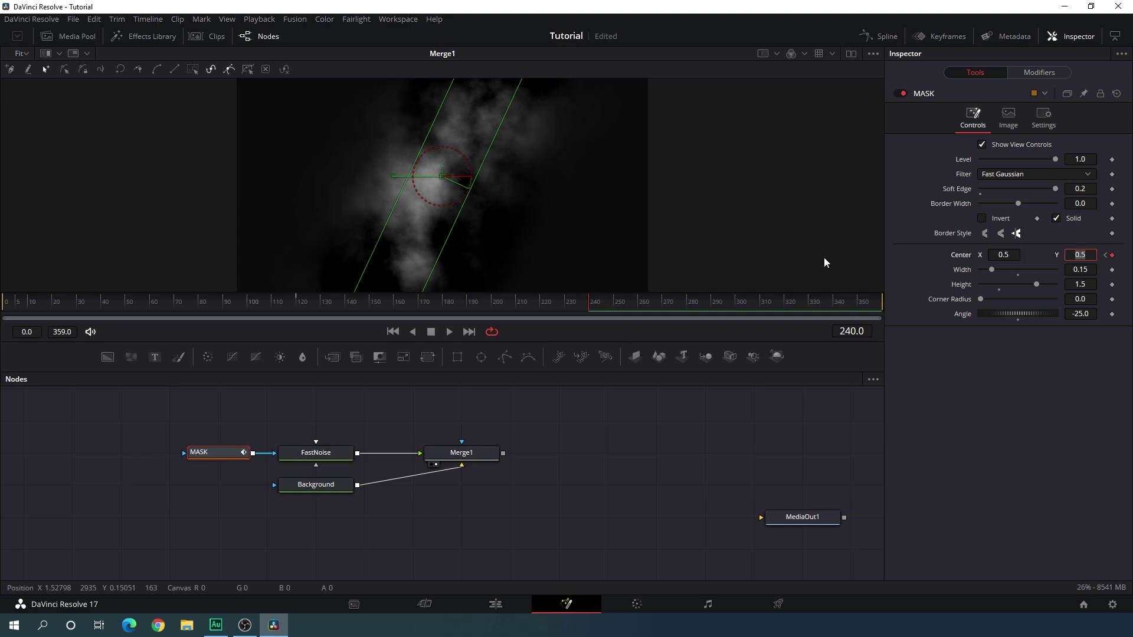
- Keyframe the MASK's Center X to 0.75 at the last frame, 359
{"action": "left_click_drag", "start_coordinate": [413, 306], "coordinate": [894, 308]}
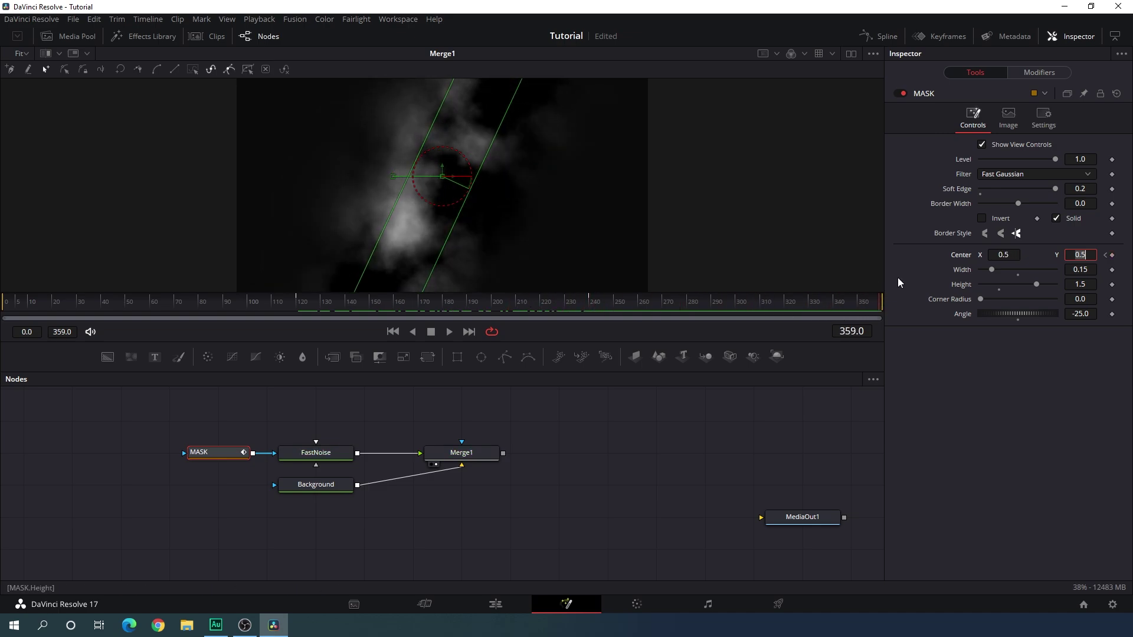
{"action": "left_click_drag", "start_coordinate": [1001, 255], "coordinate": [1080, 255]}
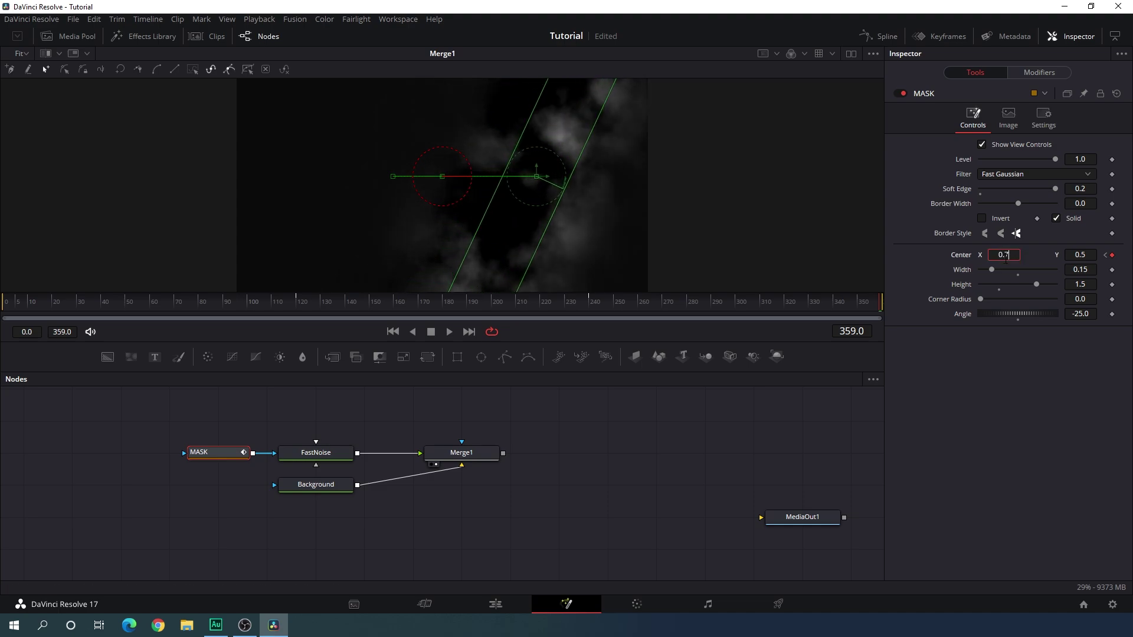
{"action": "type", "text": "5"}
{"action": "key", "text": "Tab"}
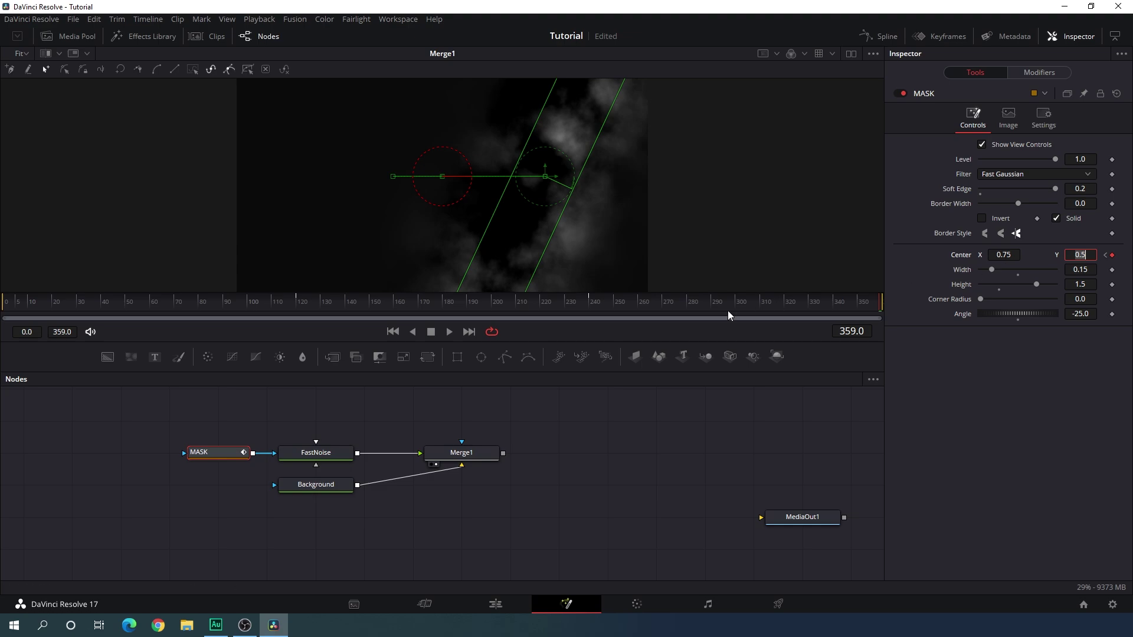
- Keyframe the MASK's Center X to 0.25 at frame 0 and scrub through the animation to check the movement
{"action": "left_click_drag", "start_coordinate": [602, 317], "coordinate": [2, 323]}
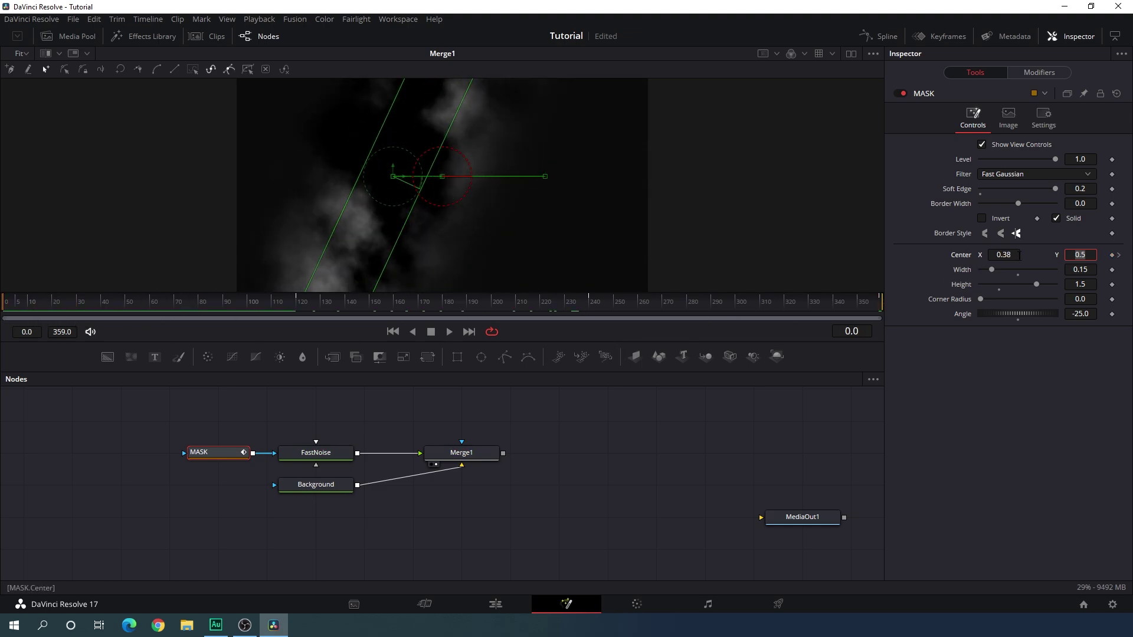
{"action": "key", "text": "shift+Tab"}
{"action": "key", "text": "Down"}
{"action": "key", "text": "Down"}
{"action": "key", "text": "Down"}
{"action": "key", "text": "Down"}
{"action": "key", "text": "Down"}
{"action": "key", "text": "Down"}
{"action": "key", "text": "Down"}
{"action": "key", "text": "Down"}
{"action": "key", "text": "Down"}
{"action": "key", "text": "Down"}
{"action": "key", "text": "Down"}
{"action": "key", "text": "Down"}
{"action": "key", "text": "Down"}
{"action": "key", "text": "Down"}
{"action": "key", "text": "Down"}
{"action": "key", "text": "Down"}
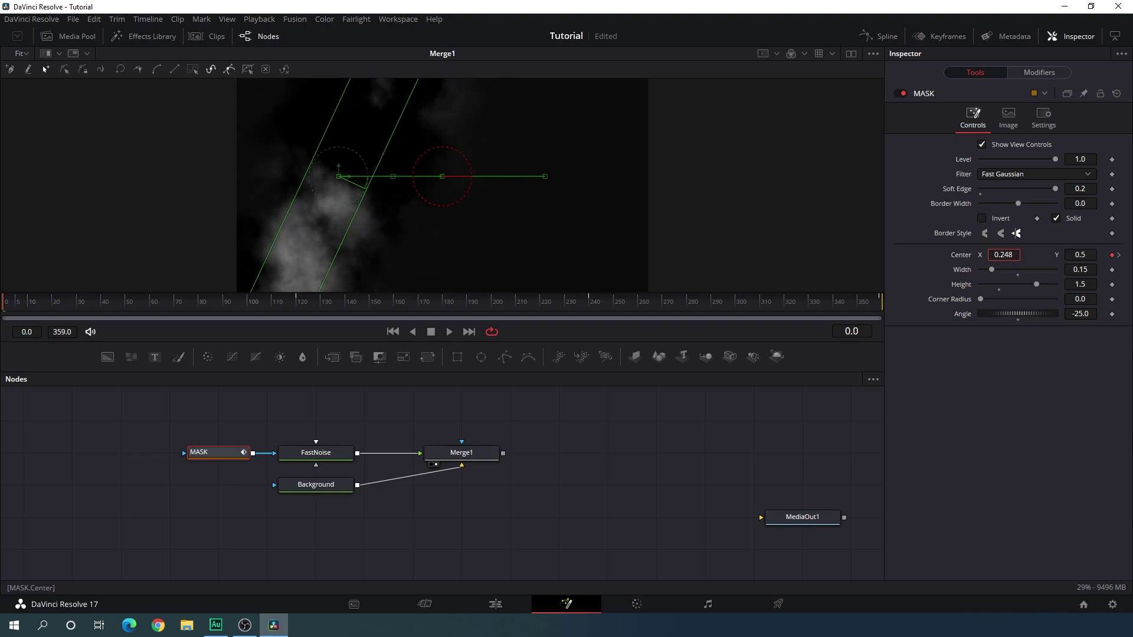
{"action": "left_click", "coordinate": [1008, 260]}
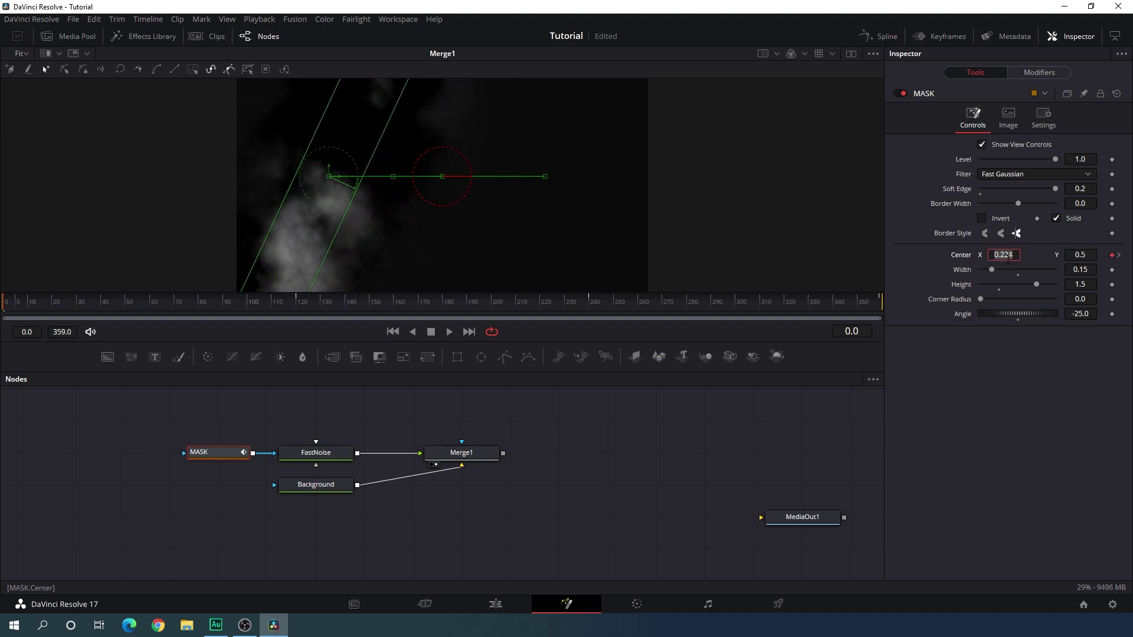
{"action": "key", "text": "Tab"}
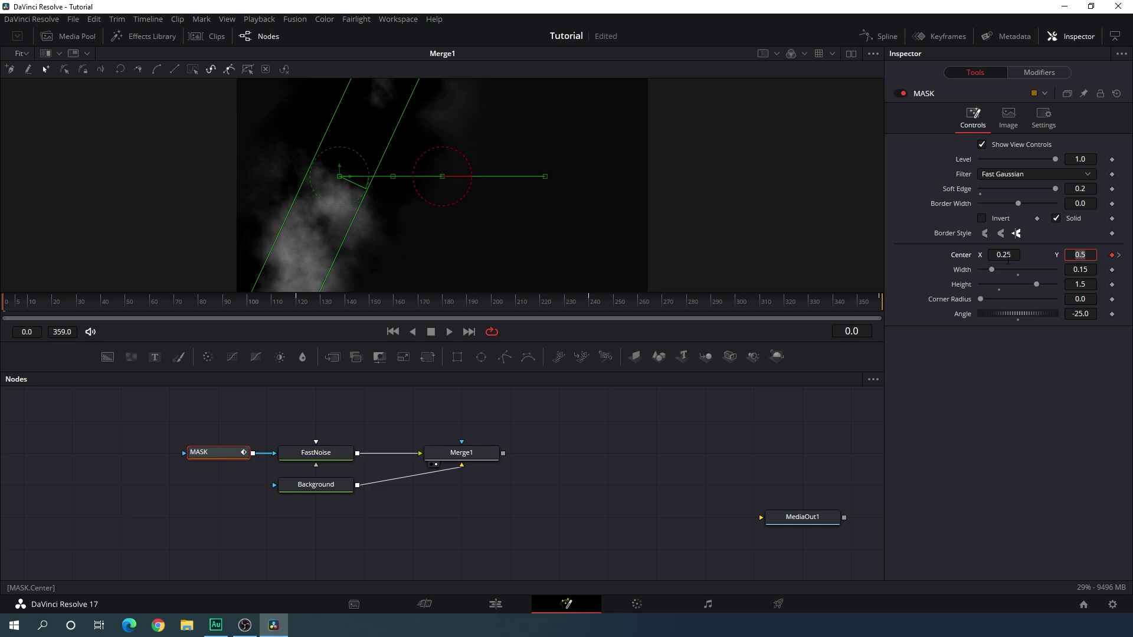
{"action": "left_click_drag", "start_coordinate": [17, 304], "coordinate": [785, 293]}
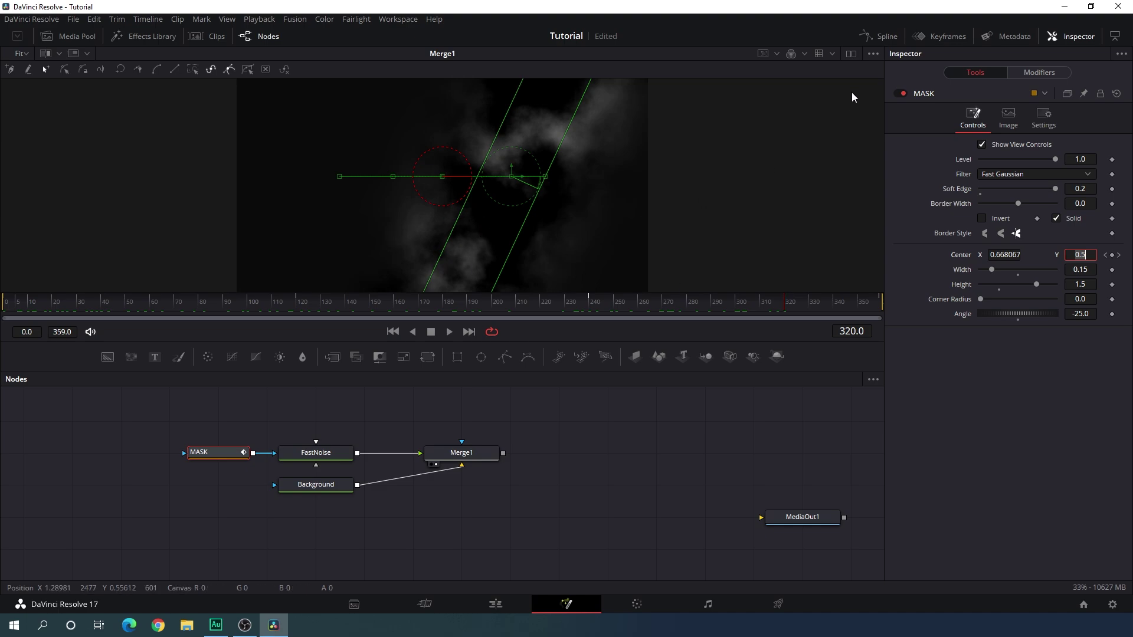
- Show the MASK's Center Displacement curve in an enlarged Spline editor, fitted to the full animation
{"action": "left_click", "coordinate": [885, 37]}
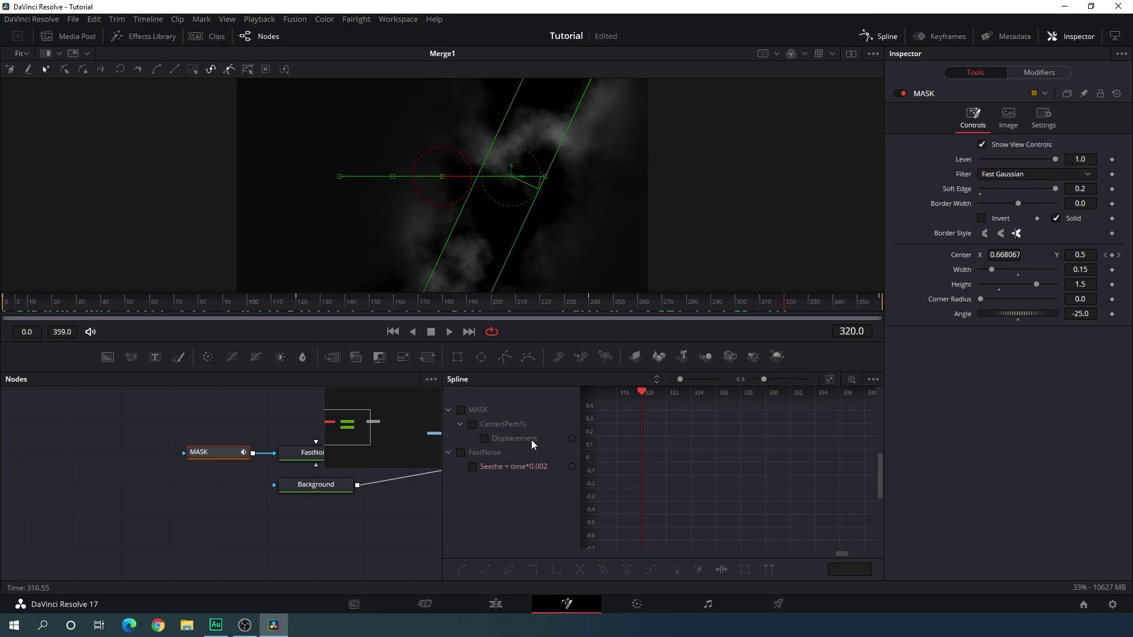
{"action": "left_click", "coordinate": [484, 440]}
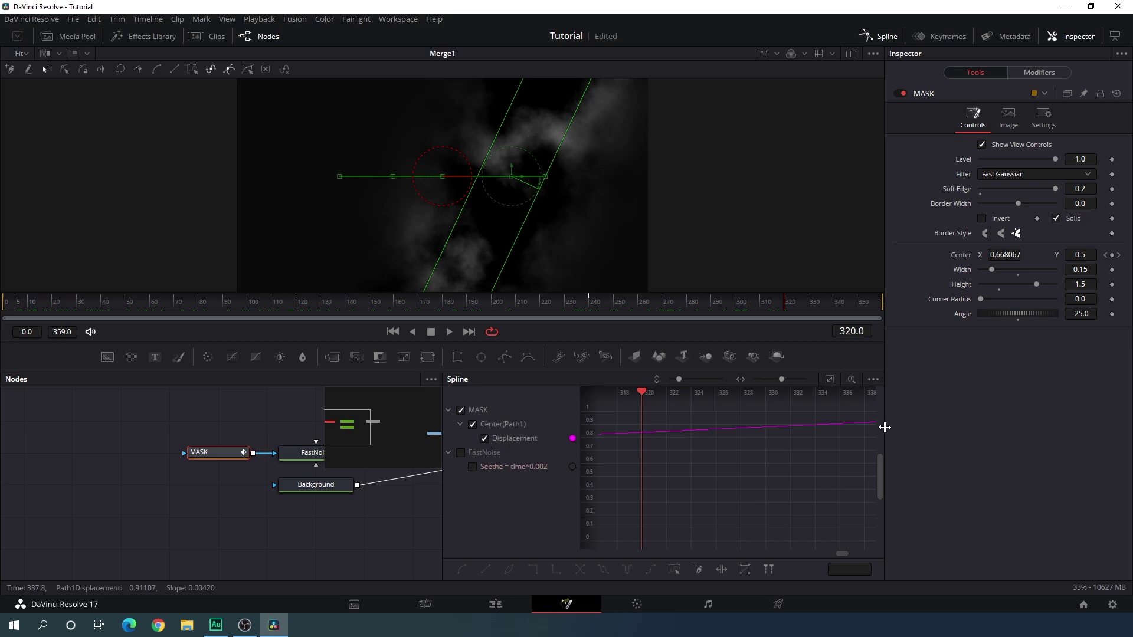
{"action": "left_click", "coordinate": [829, 381]}
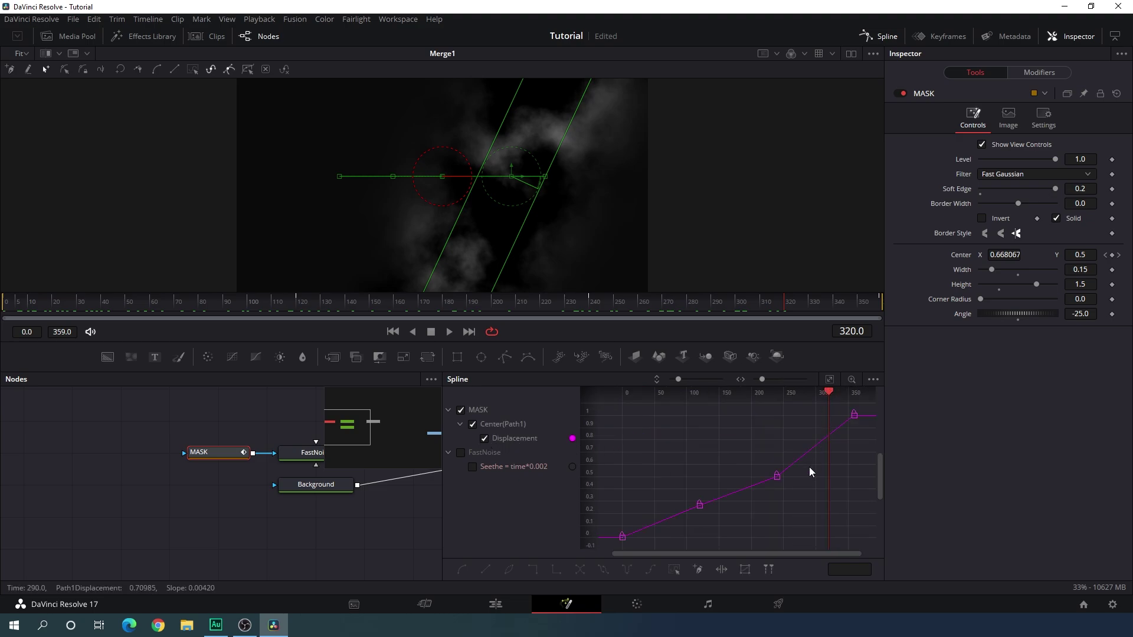
{"action": "key", "text": "F4"}
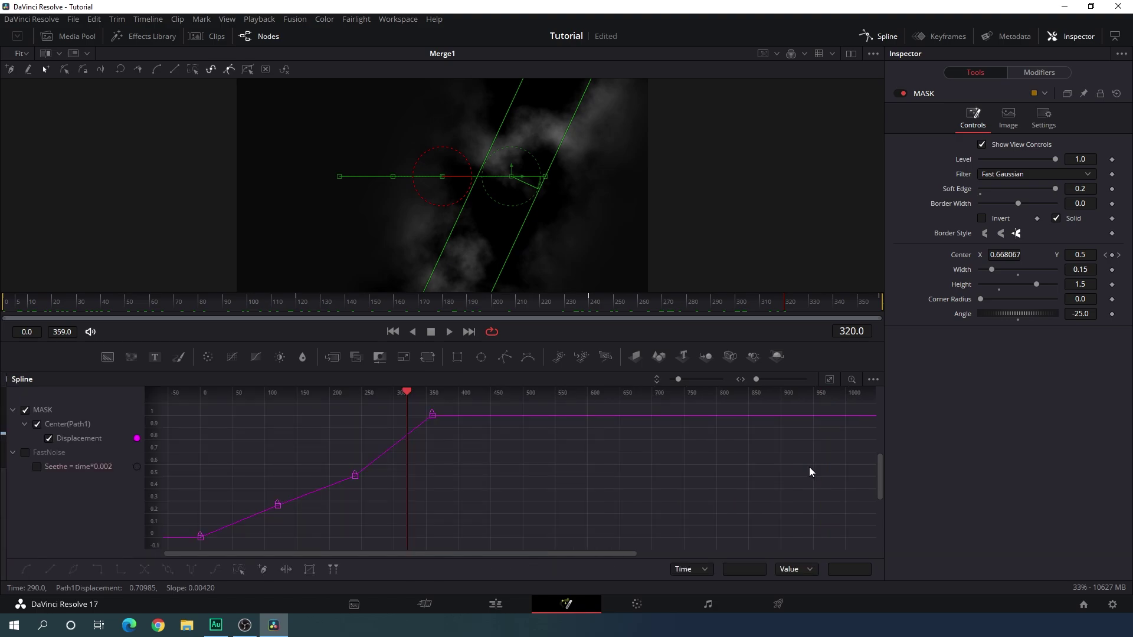
{"action": "left_click", "coordinate": [829, 379]}
- Smooth all keyframes of the MASK's Displacement curve, level the handles at frames 240 and 120, and close the Spline editor
{"action": "left_click_drag", "start_coordinate": [829, 408], "coordinate": [204, 545]}
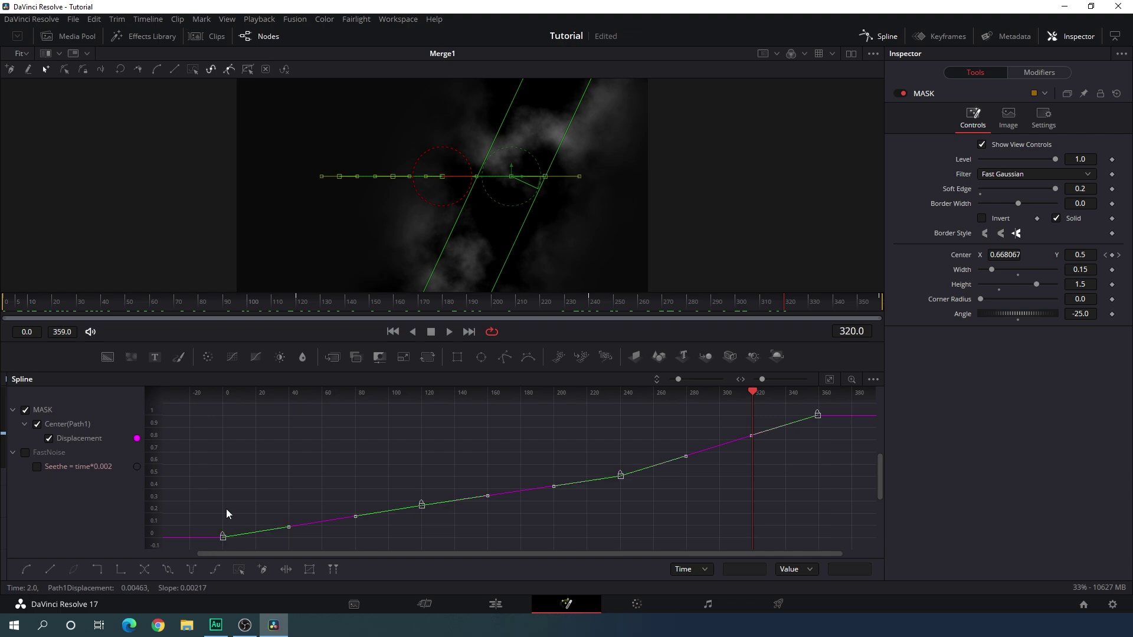
{"action": "key", "text": "shift+s"}
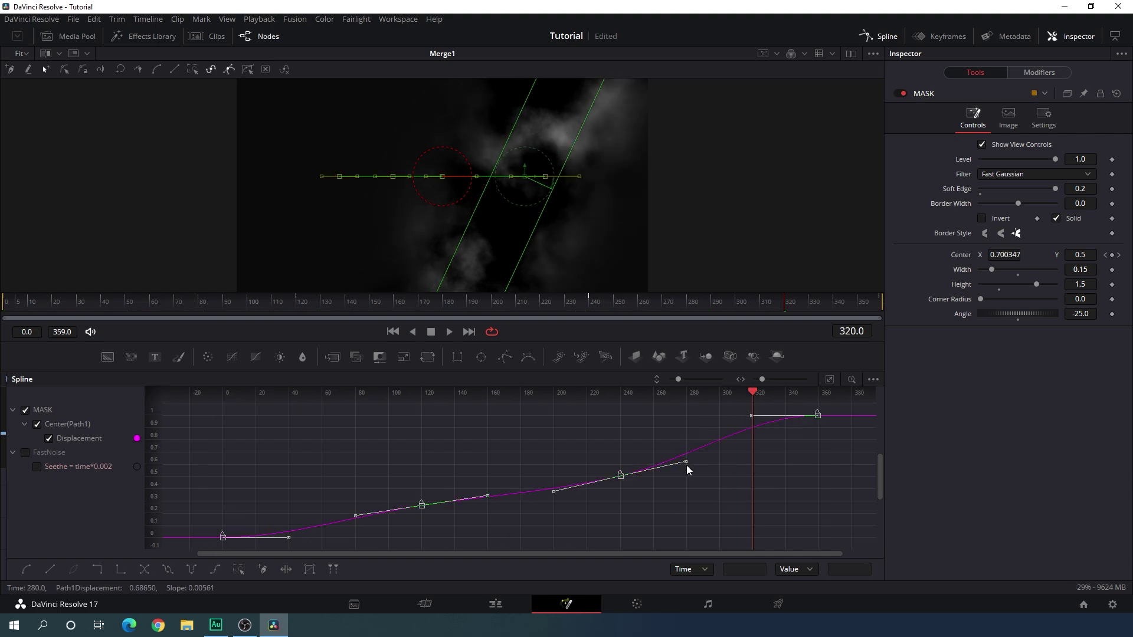
{"action": "left_click_drag", "start_coordinate": [684, 466], "coordinate": [686, 476]}
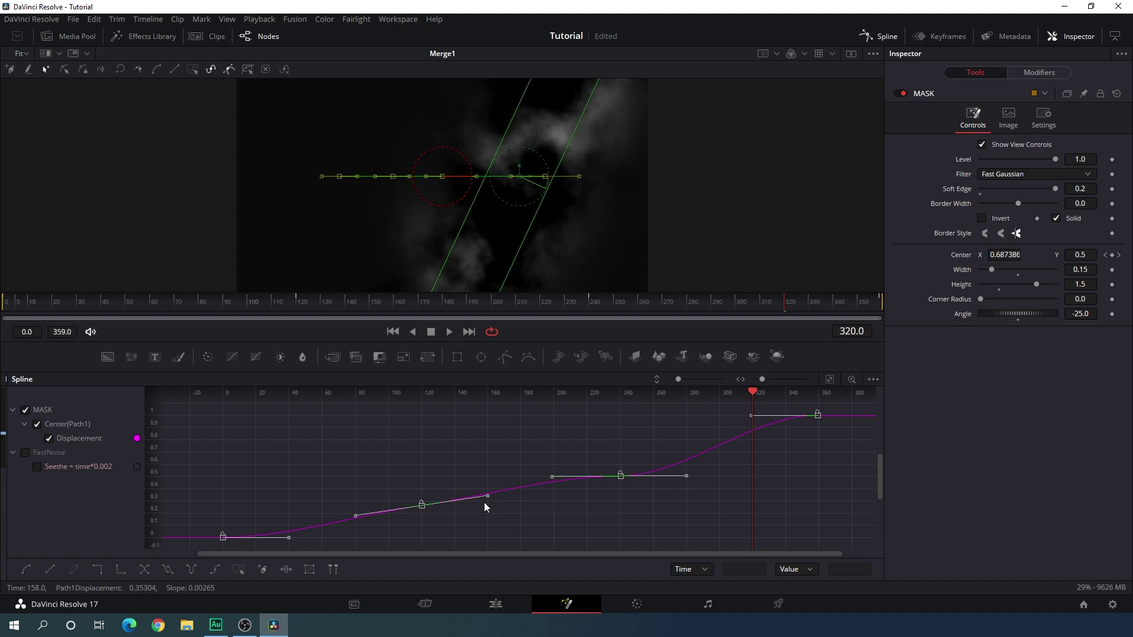
{"action": "left_click_drag", "start_coordinate": [485, 500], "coordinate": [485, 511]}
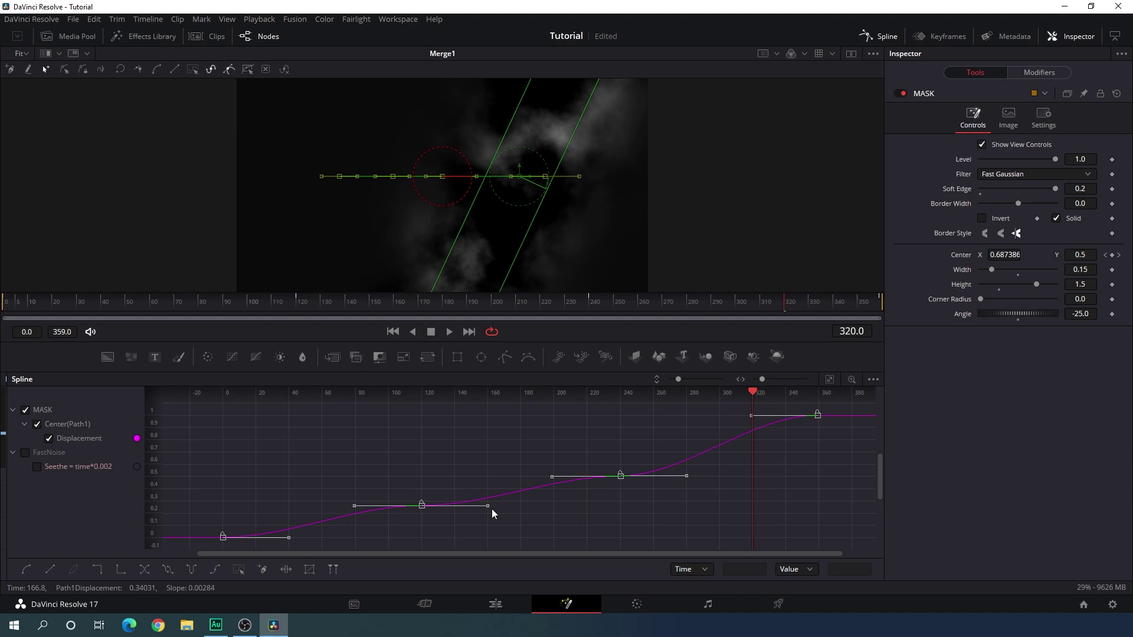
{"action": "left_click", "coordinate": [880, 39]}
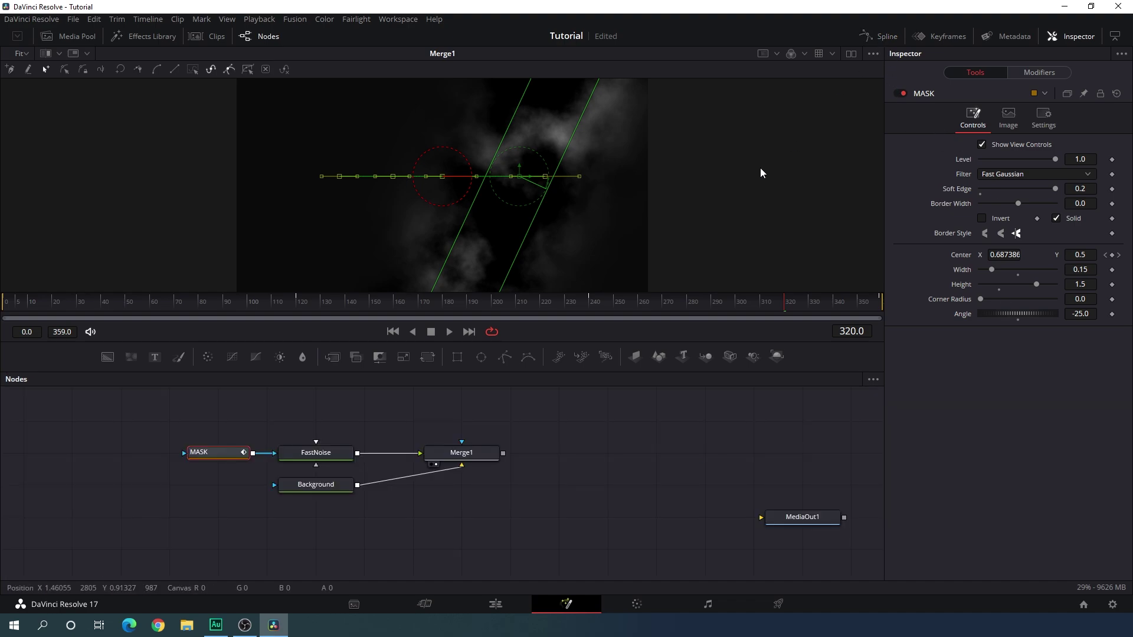
{"action": "left_click", "coordinate": [562, 464]}
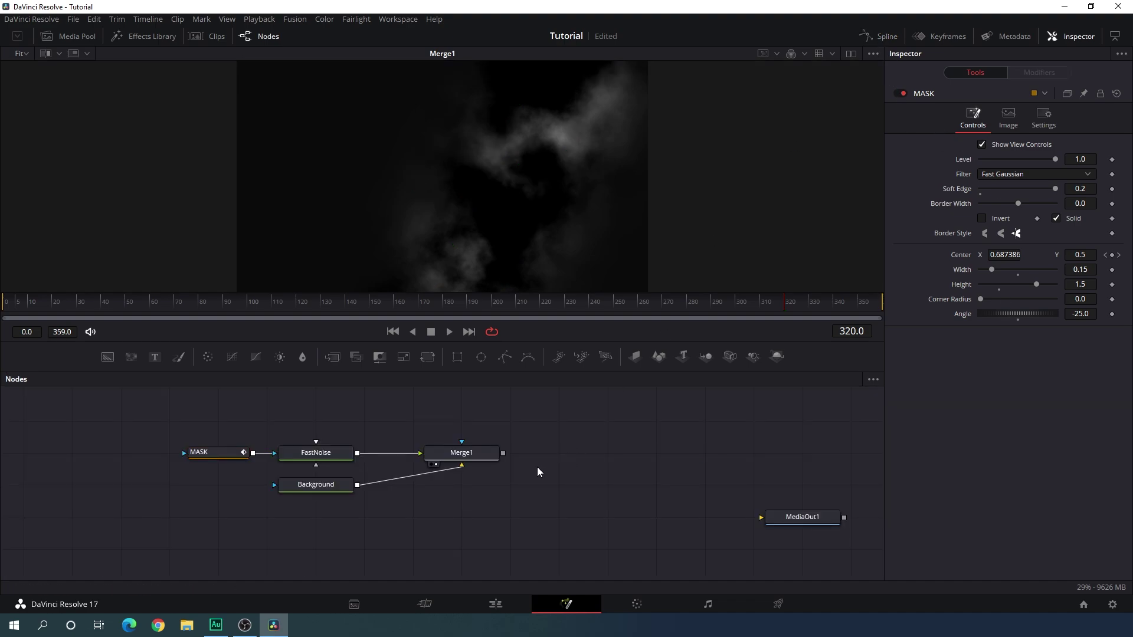
{"action": "left_click", "coordinate": [217, 452]}
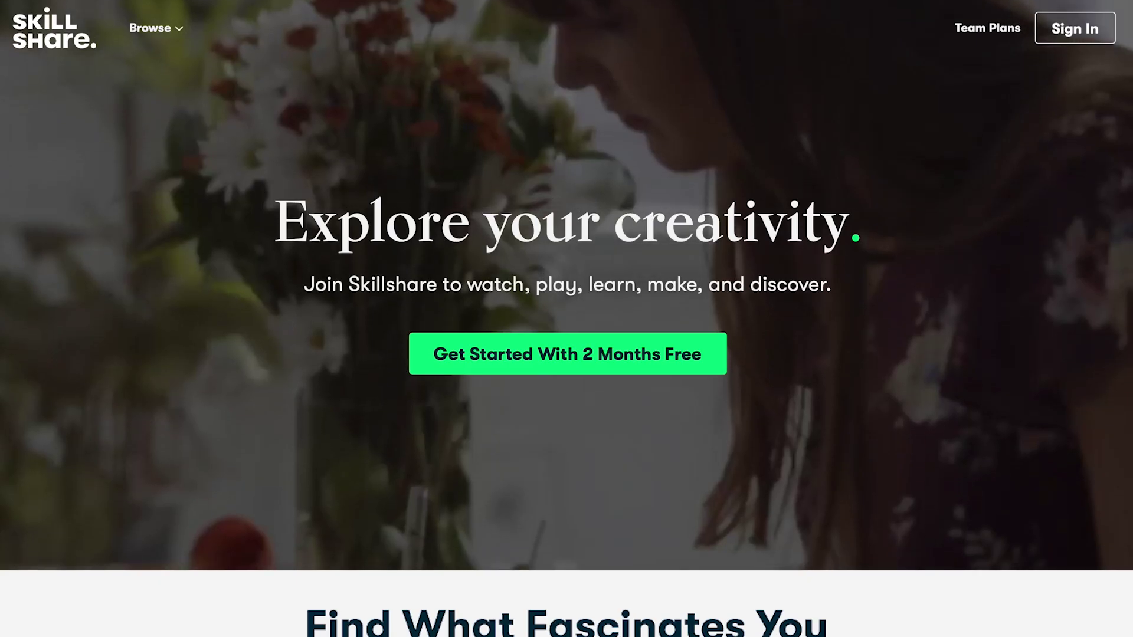
- Switch to the Skillshare website, look through its home page and enter a logo design search
{"action": "scroll", "coordinate": [566, 319], "scroll_direction": "down", "scroll_amount": 6}
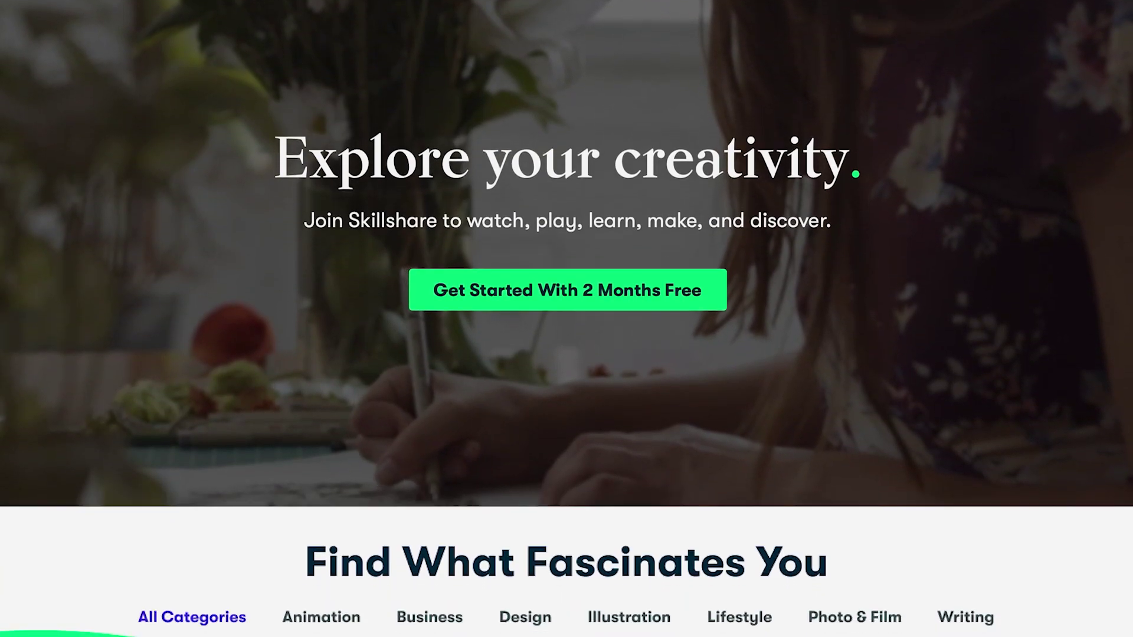
{"action": "scroll", "coordinate": [378, 453], "scroll_direction": "down", "scroll_amount": 3}
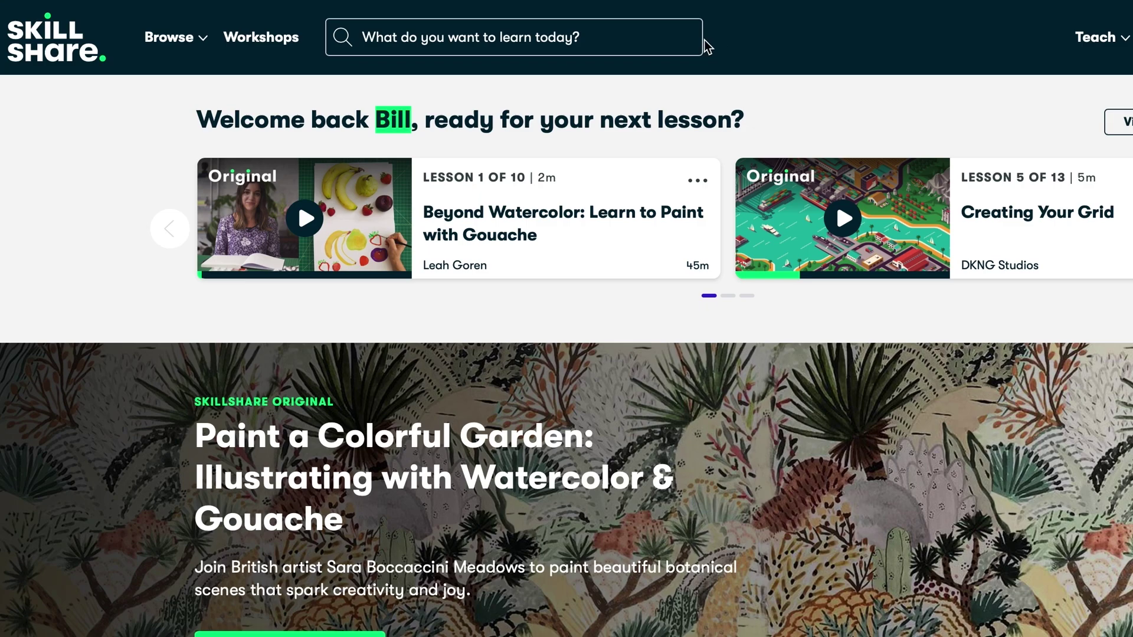
{"action": "left_click", "coordinate": [660, 33]}
{"action": "type", "text": "Logo Desig"}
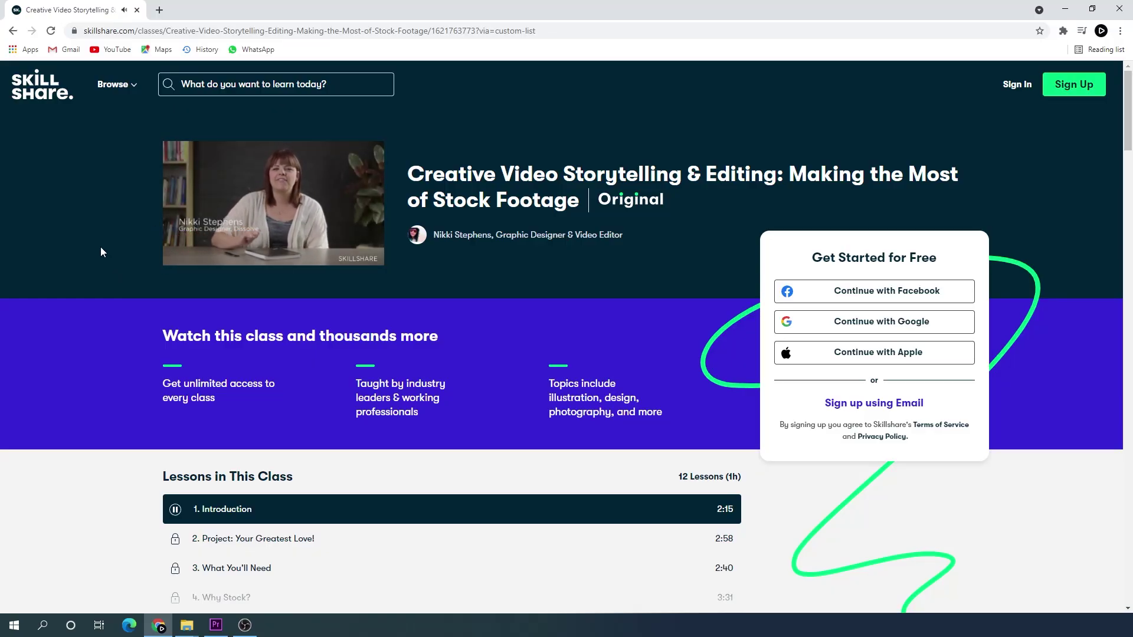
- Watch the introduction of the Creative Video Storytelling & Editing class in full screen and look through the class page
{"action": "mouse_move", "coordinate": [323, 209]}
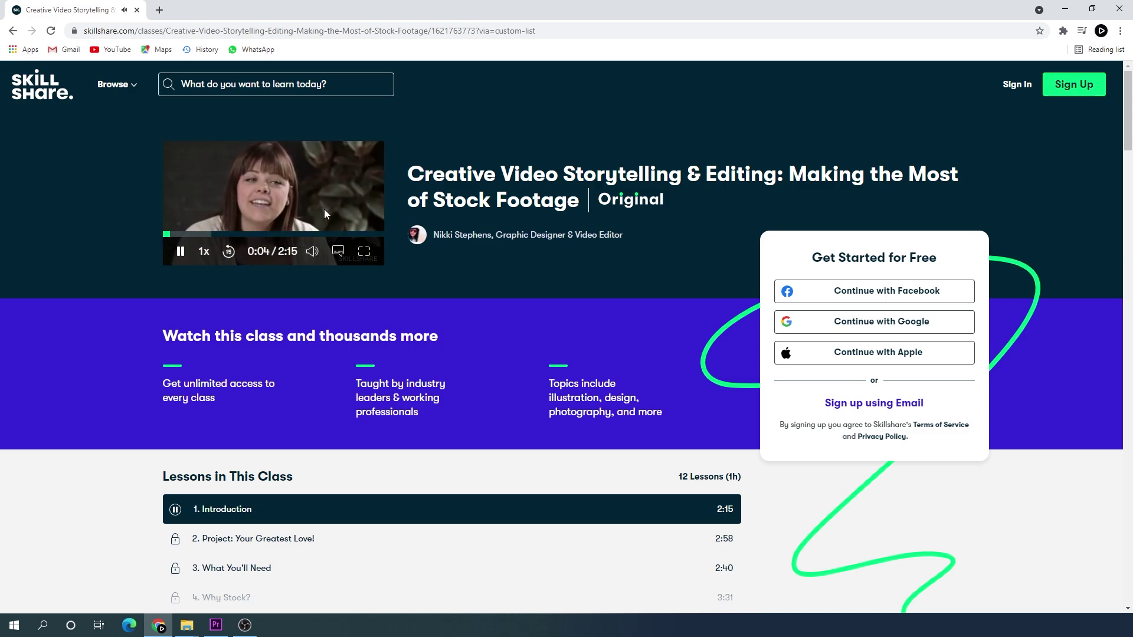
{"action": "left_click", "coordinate": [363, 252]}
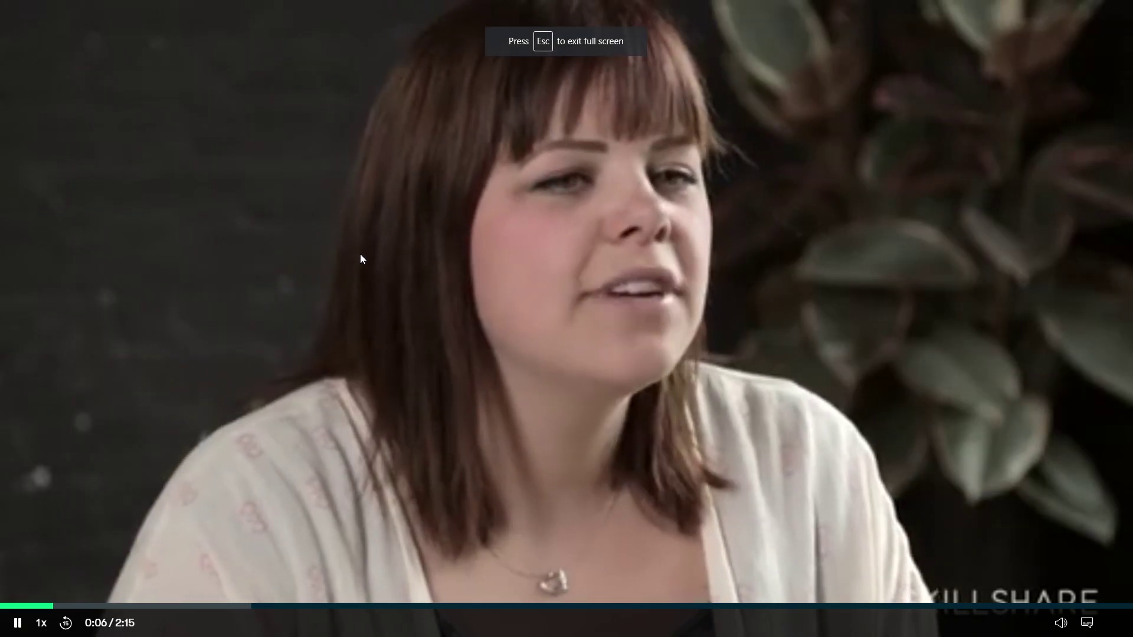
{"action": "key", "text": "Escape"}
{"action": "left_click_drag", "start_coordinate": [1131, 129], "coordinate": [1130, 181]}
{"action": "left_click", "coordinate": [481, 257]}
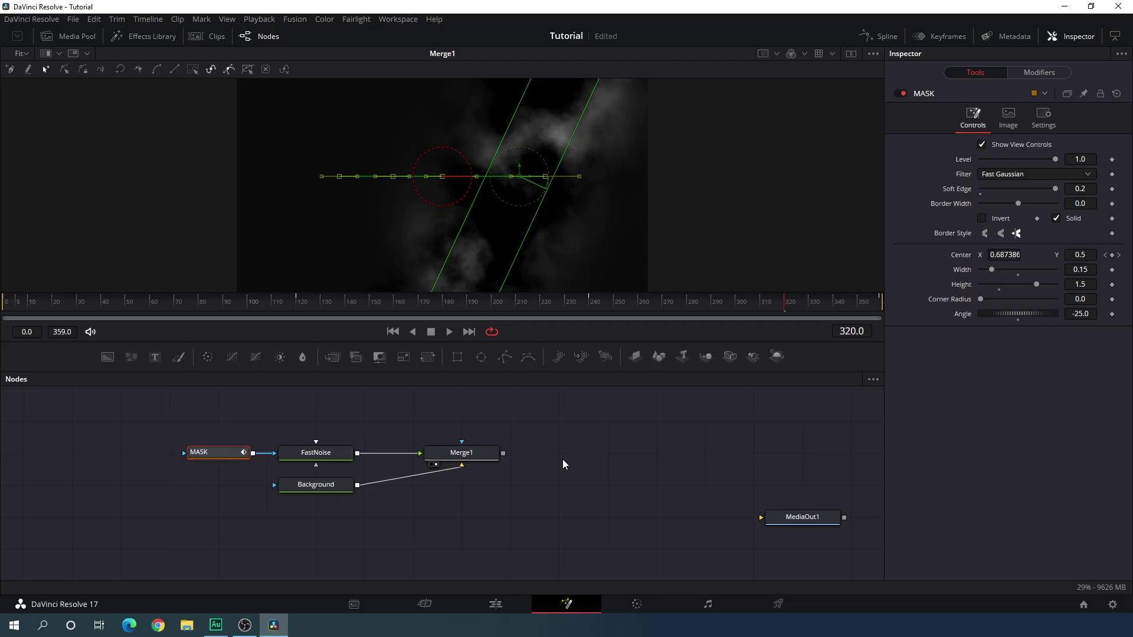
- Switch back to DaVinci Resolve and keyframe the MASK's Width at frame 60, keeping it at 0.15
{"action": "left_click", "coordinate": [561, 459]}
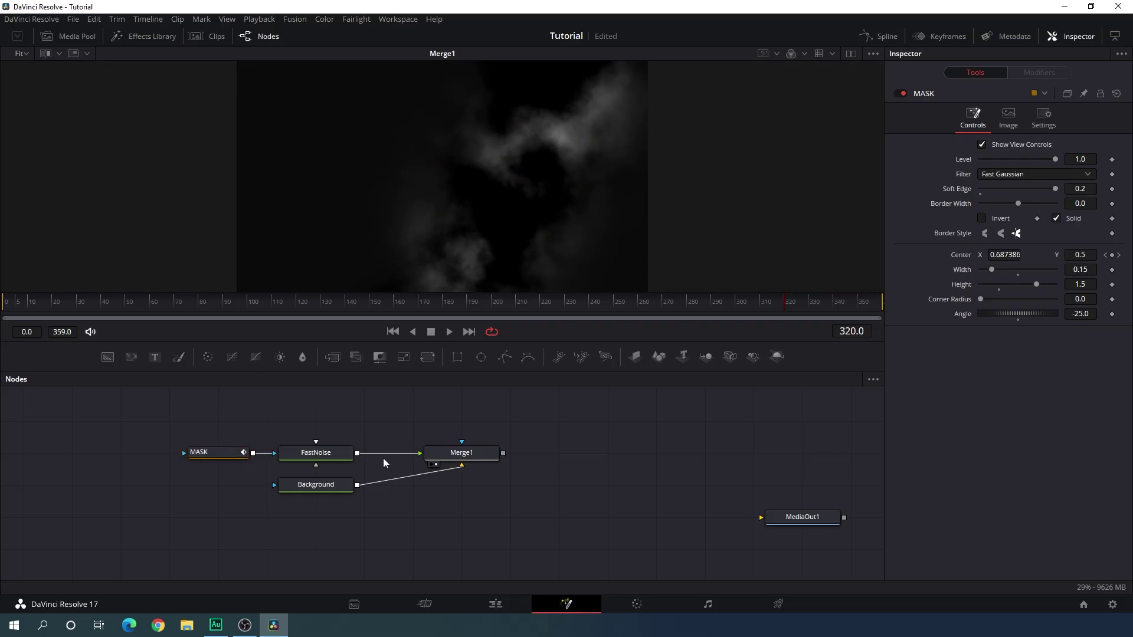
{"action": "left_click", "coordinate": [217, 452]}
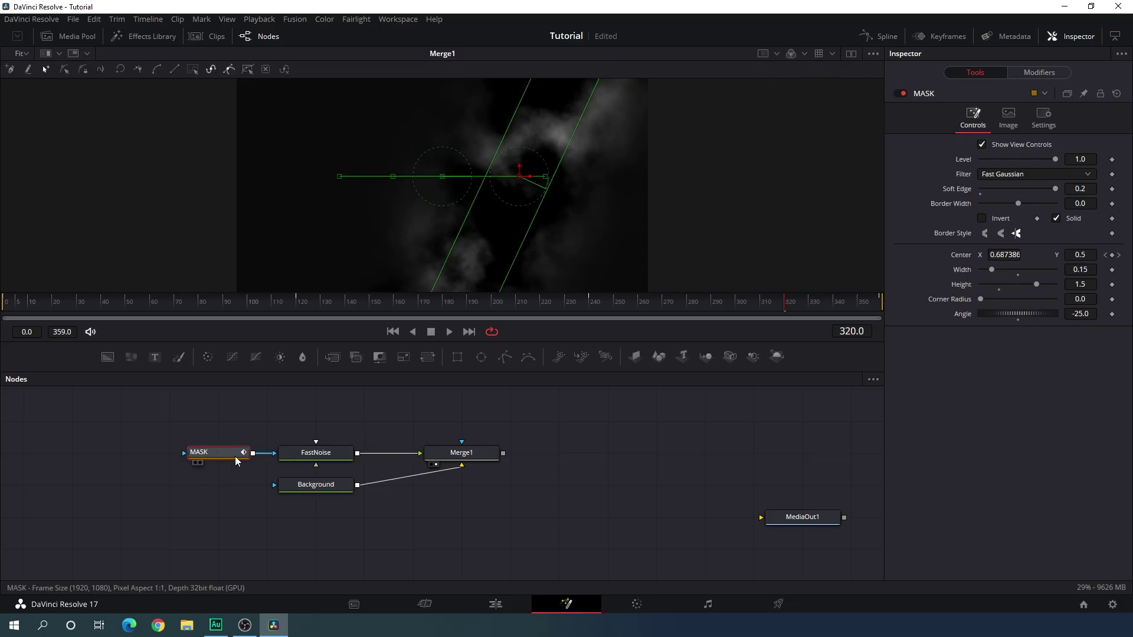
{"action": "mouse_move", "coordinate": [158, 310]}
{"action": "left_mouse_down"}
{"action": "mouse_move", "coordinate": [87, 309]}
{"action": "mouse_move", "coordinate": [151, 312]}
{"action": "left_mouse_up"}
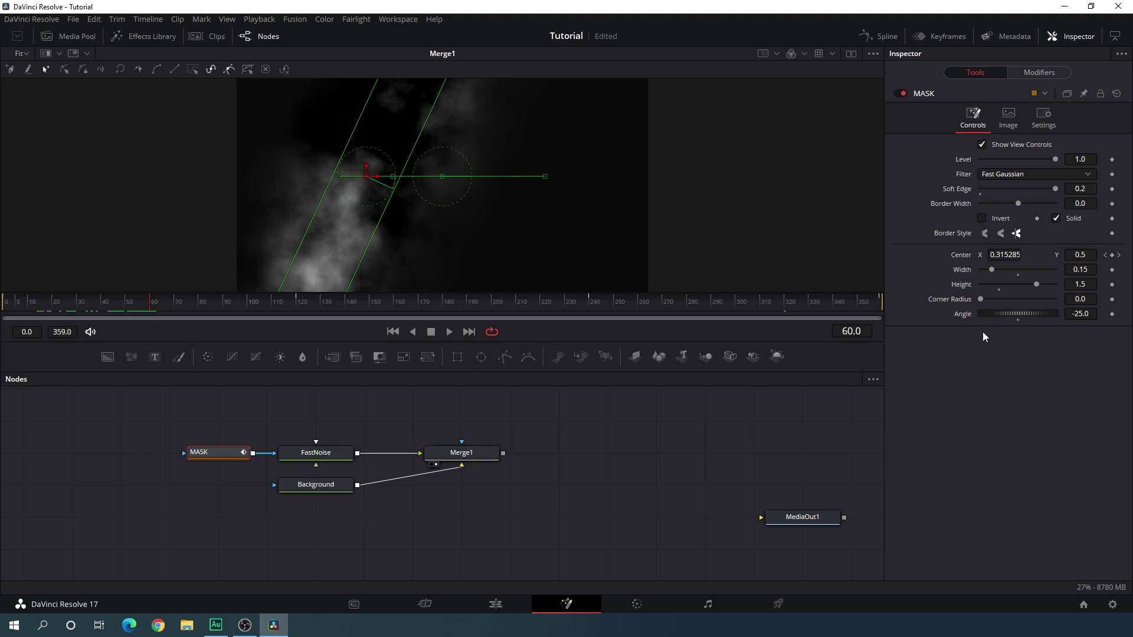
{"action": "right_click", "coordinate": [968, 268]}
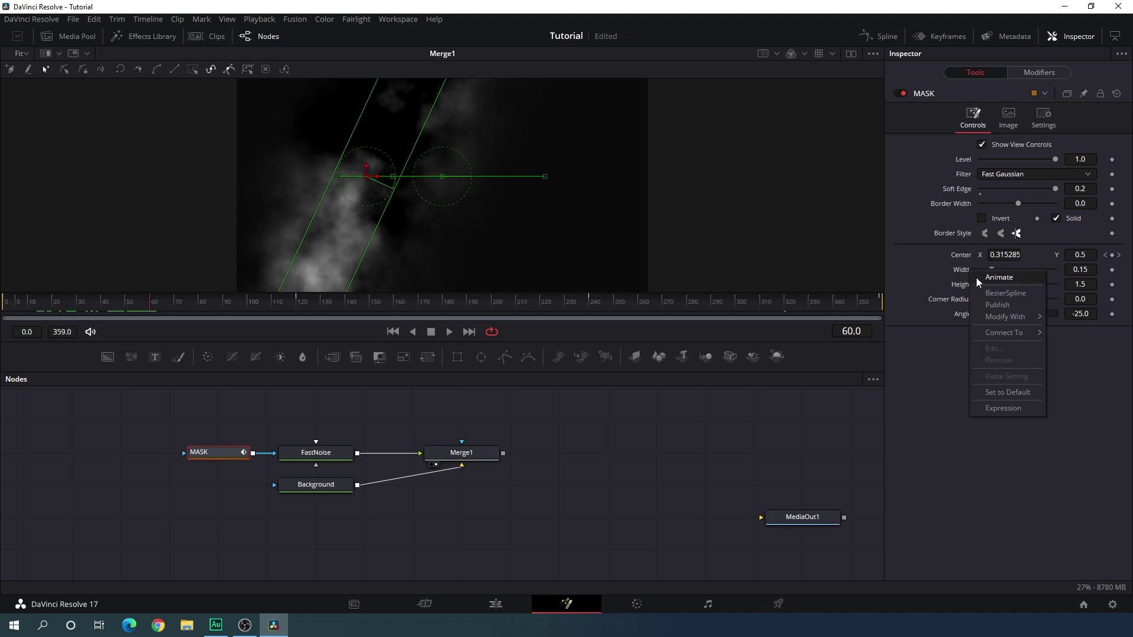
{"action": "left_click", "coordinate": [977, 277]}
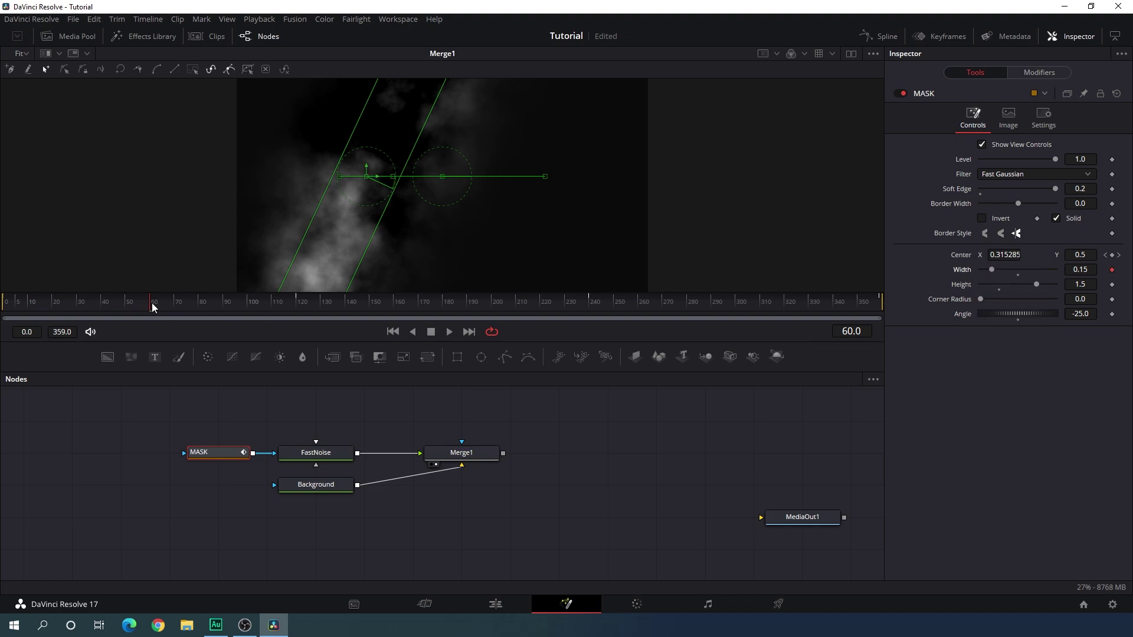
- Keyframe the MASK's Width at frame 300, keeping it at 0.15
{"action": "left_click_drag", "start_coordinate": [152, 306], "coordinate": [737, 309]}
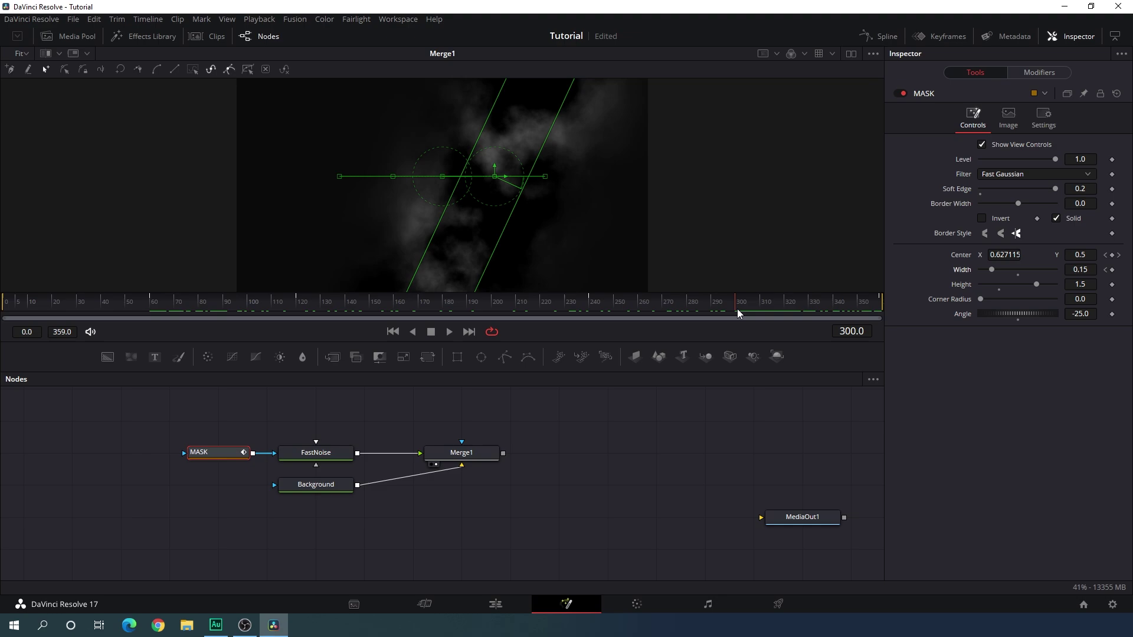
{"action": "right_click", "coordinate": [965, 269]}
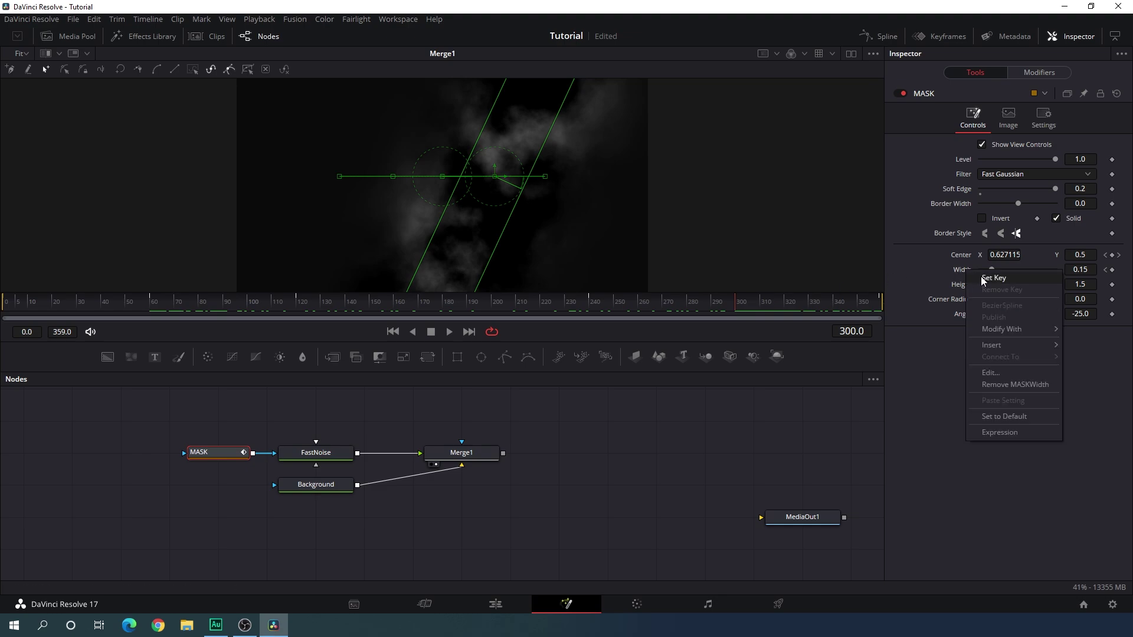
{"action": "left_click", "coordinate": [992, 279]}
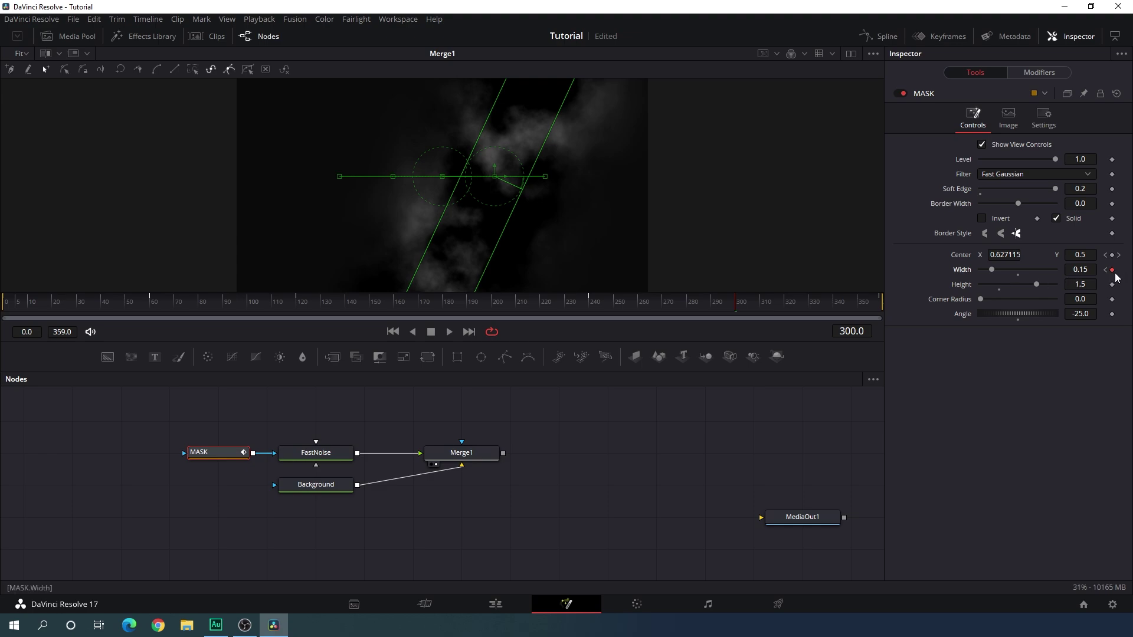
- Keyframe the MASK's Width to 0.0 at the last frame, 359, and at frame 0, and scrub through the result
{"action": "left_click_drag", "start_coordinate": [770, 303], "coordinate": [892, 314]}
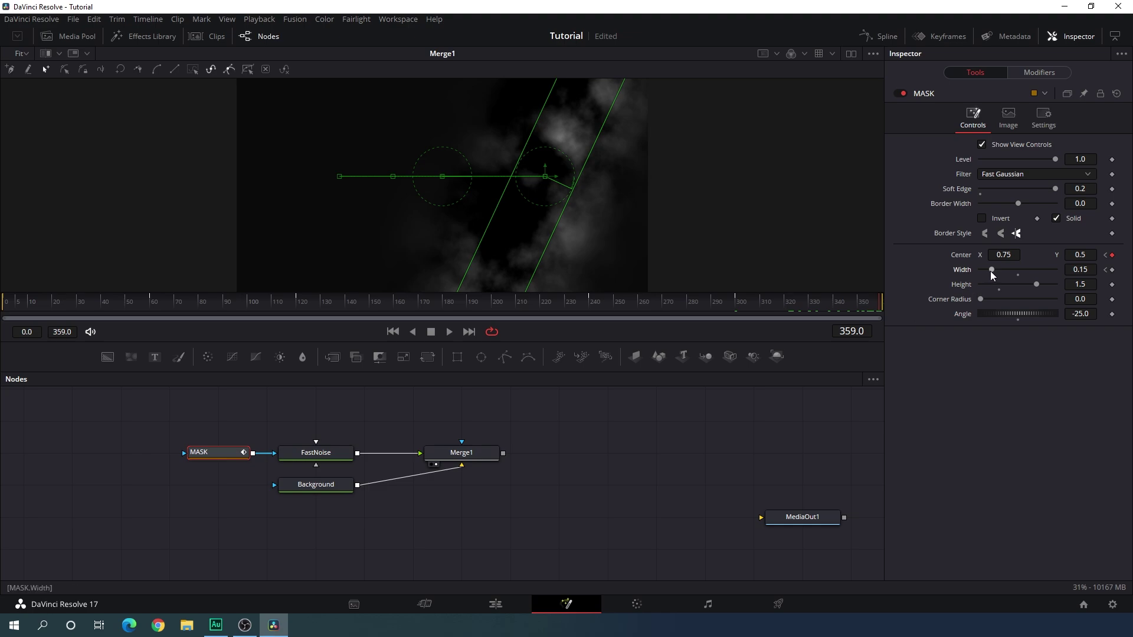
{"action": "left_click_drag", "start_coordinate": [990, 271], "coordinate": [968, 274]}
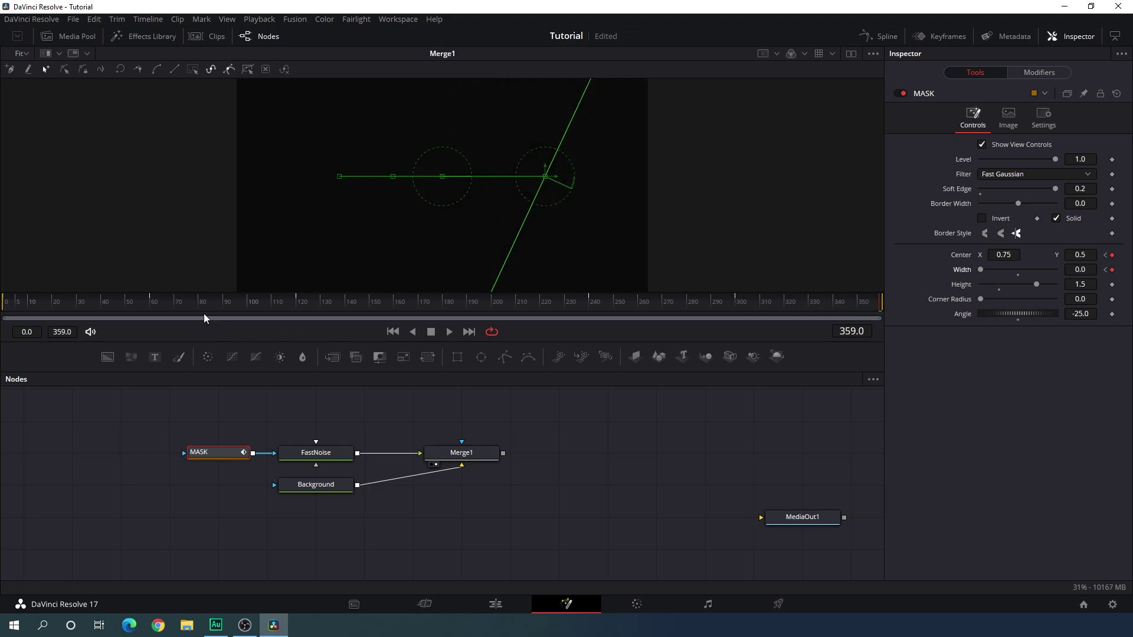
{"action": "left_click_drag", "start_coordinate": [203, 313], "coordinate": [3, 319]}
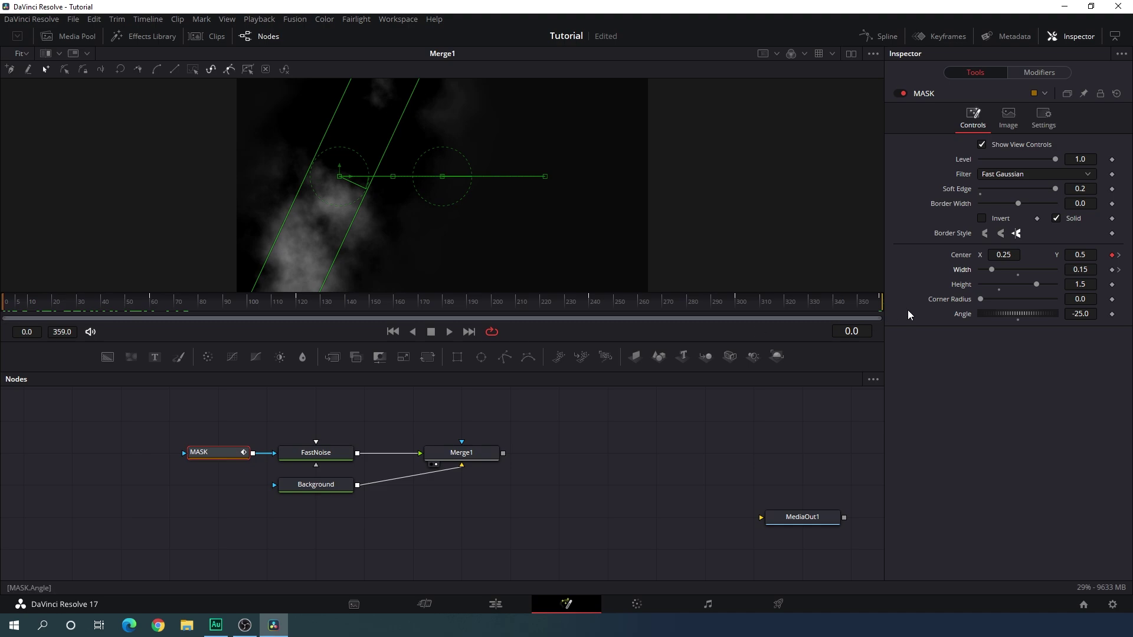
{"action": "left_click_drag", "start_coordinate": [990, 270], "coordinate": [976, 270]}
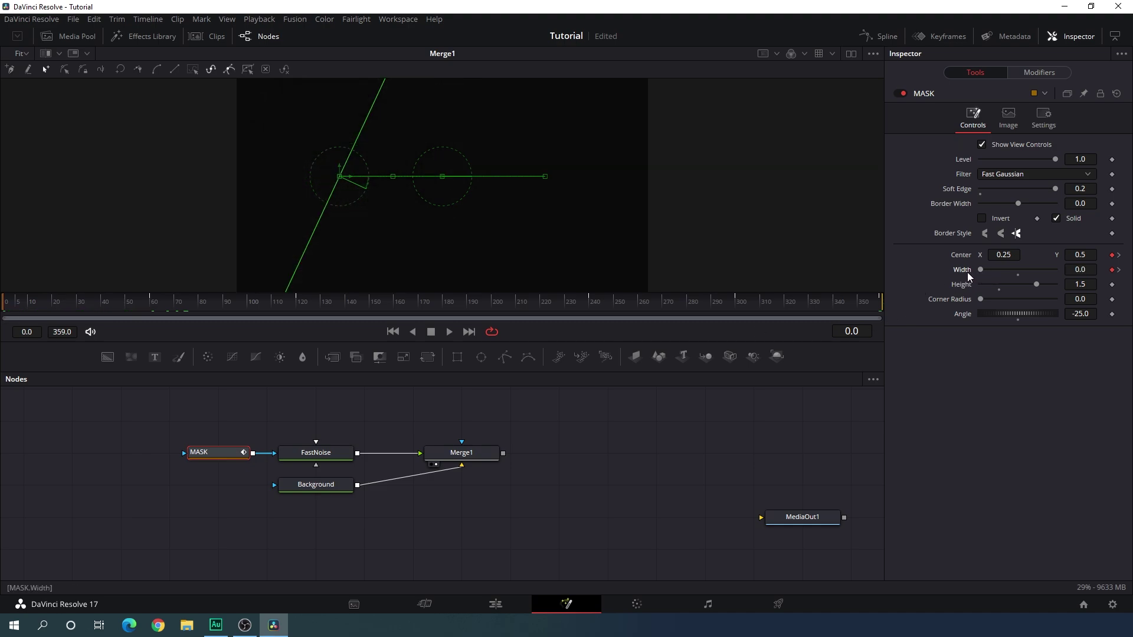
{"action": "left_click_drag", "start_coordinate": [31, 299], "coordinate": [702, 304]}
- Tidy the node layout by moving Merge1 close to FastNoise and placing Background directly below Merge1
{"action": "left_click", "coordinate": [462, 459]}
{"action": "left_click_drag", "start_coordinate": [335, 489], "coordinate": [385, 499]}
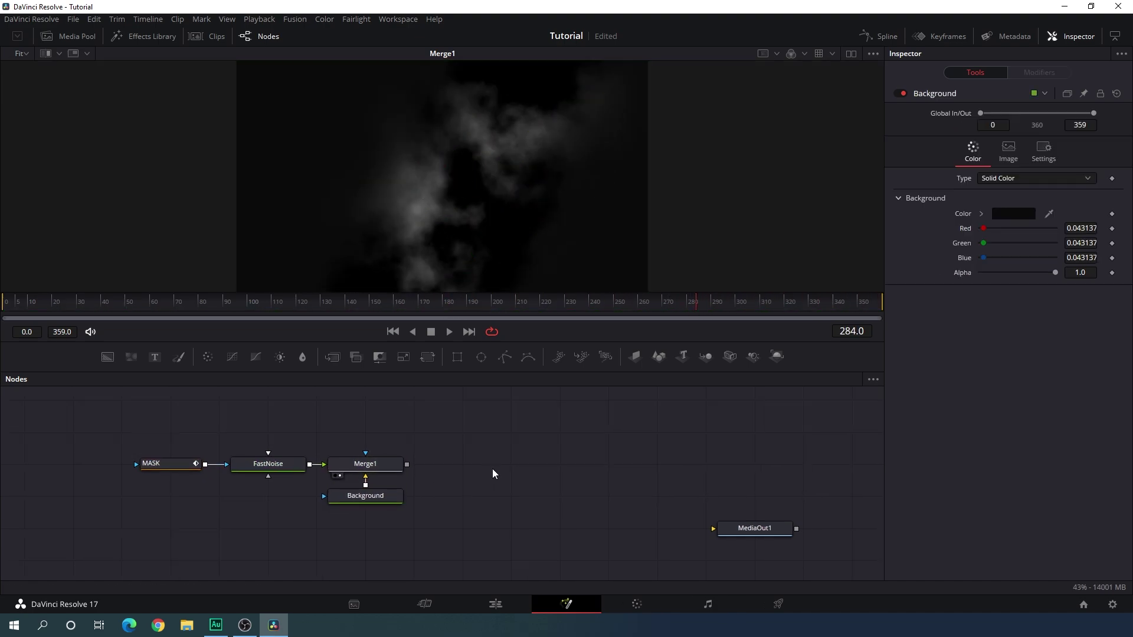
- Add a Color Corrector after Merge1, view it, tint the noise red with Tint 4.0 and Strength 1.0, and scrub to frame 236
{"action": "left_click", "coordinate": [371, 467]}
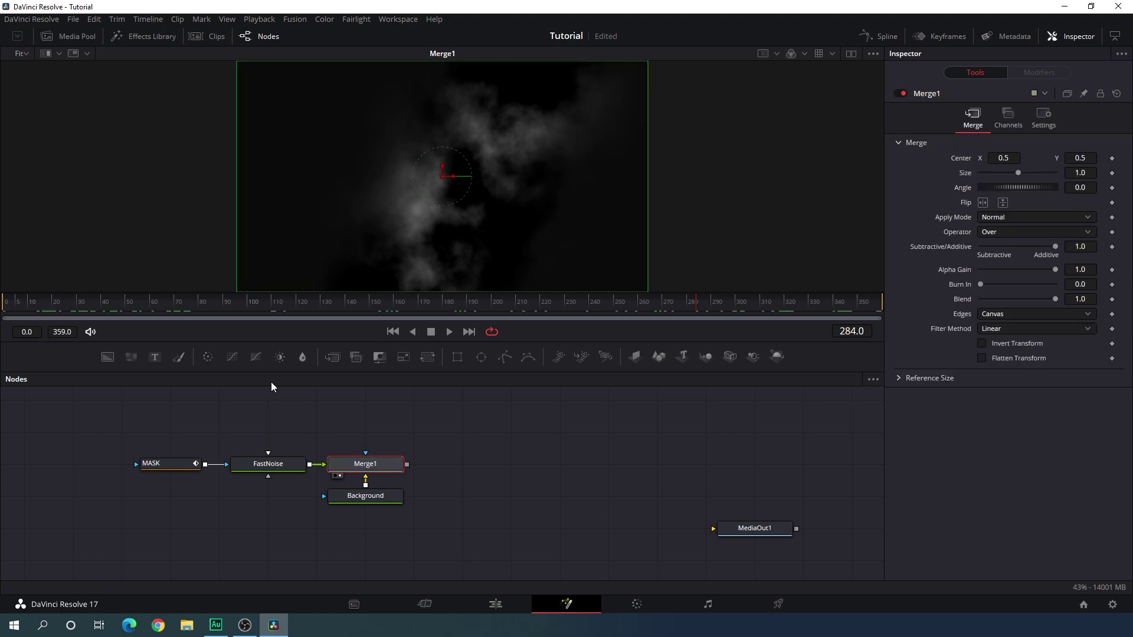
{"action": "left_click", "coordinate": [208, 359]}
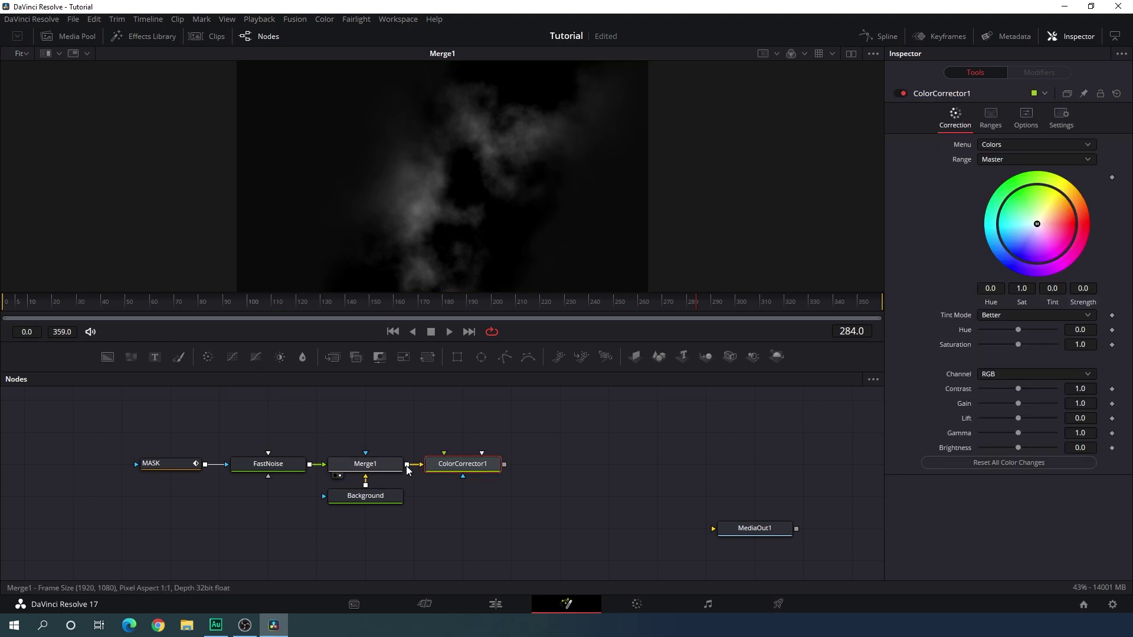
{"action": "left_click", "coordinate": [433, 476]}
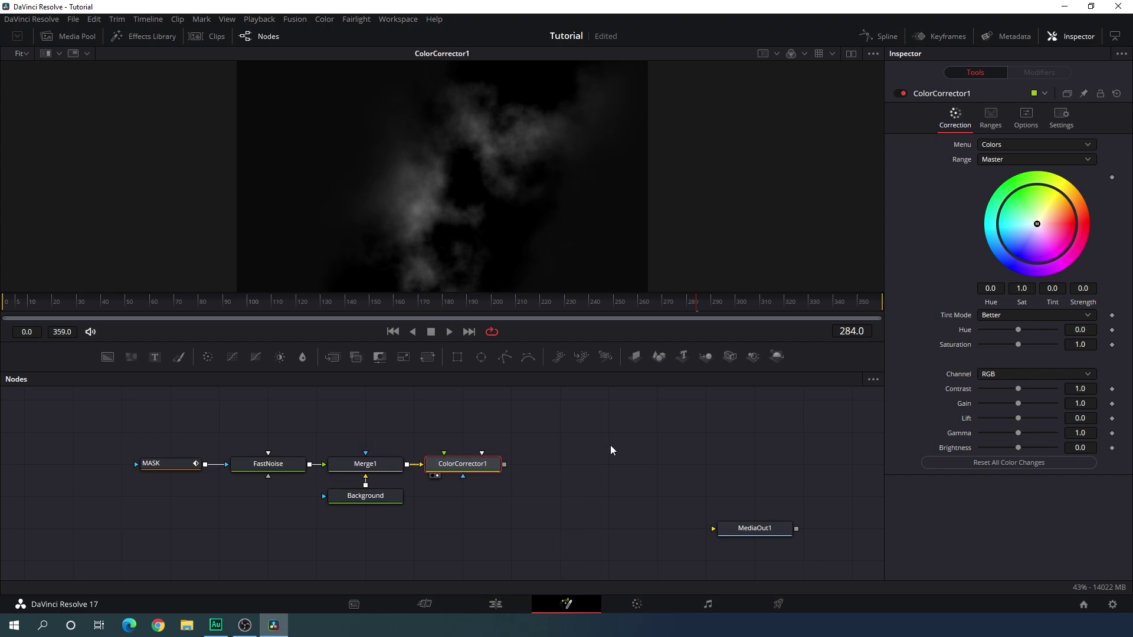
{"action": "left_click_drag", "start_coordinate": [1034, 249], "coordinate": [1099, 225]}
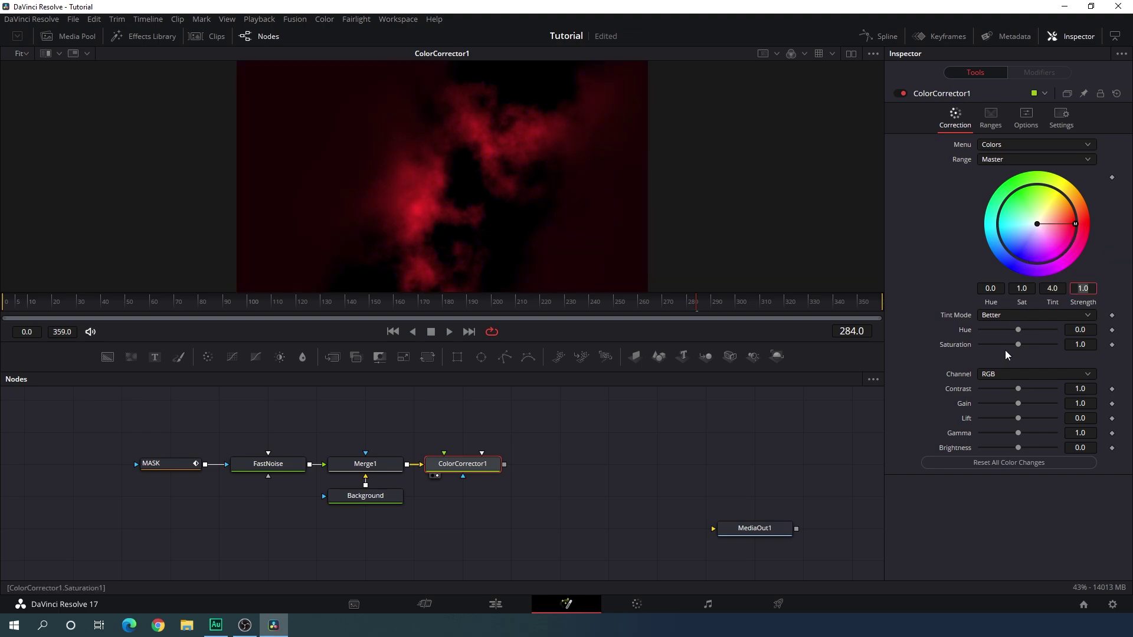
{"action": "left_click_drag", "start_coordinate": [455, 302], "coordinate": [579, 301]}
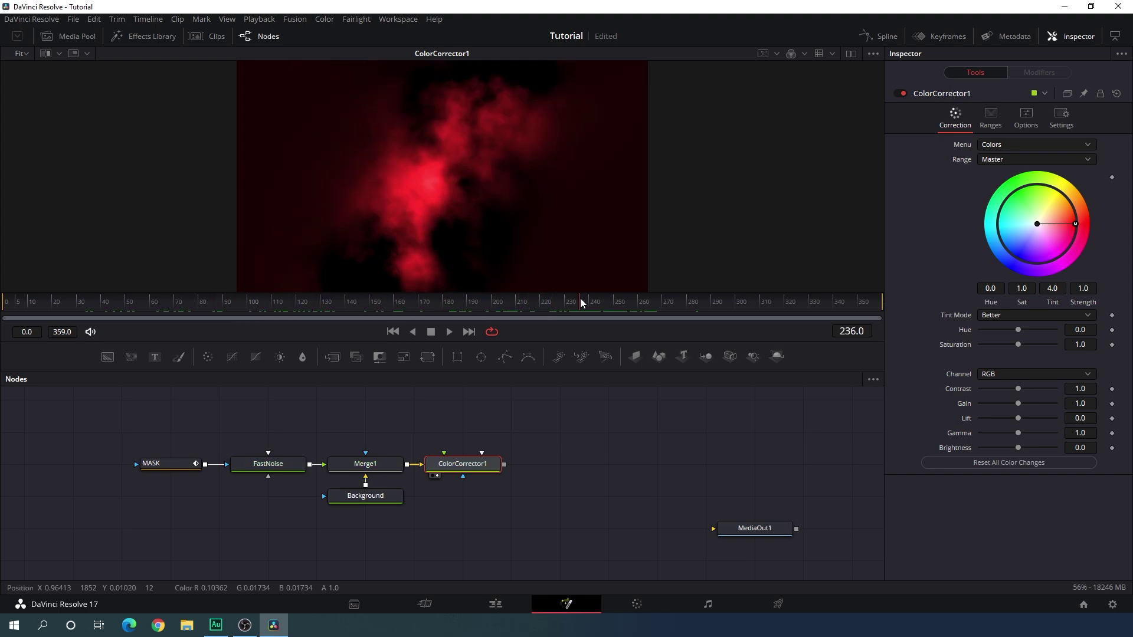
- Add a Transform node after ColorCorrector1 and place it above that node
{"action": "scroll", "coordinate": [551, 413], "scroll_direction": "up", "scroll_amount": 1}
{"action": "left_click_drag", "start_coordinate": [463, 476], "coordinate": [463, 444]}
{"action": "key", "text": "ctrl+z"}
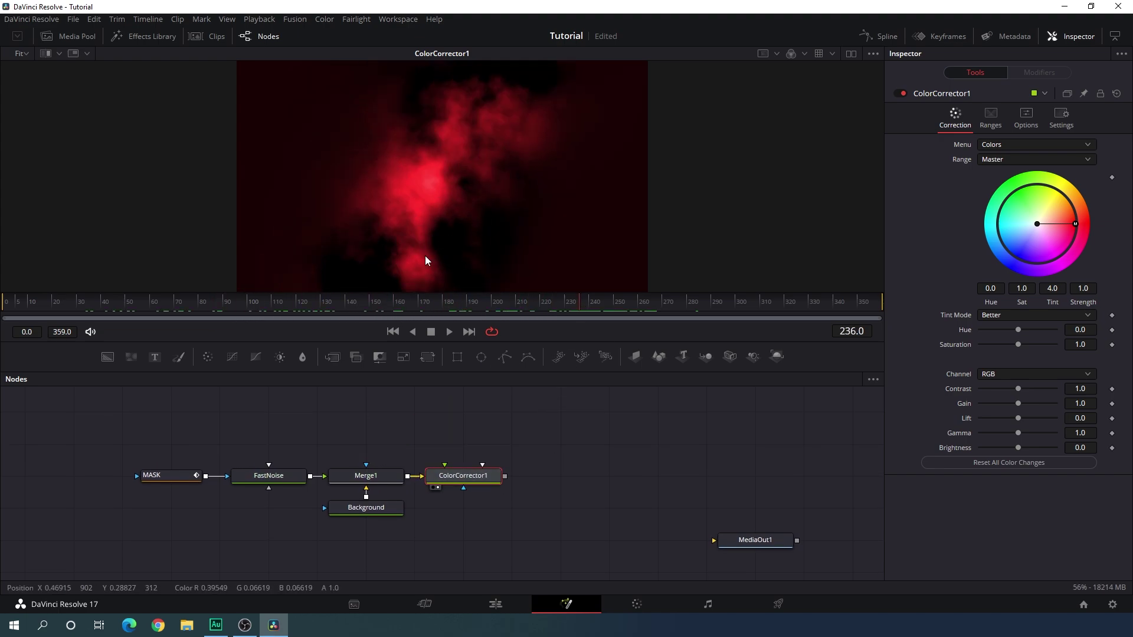
{"action": "left_click", "coordinate": [466, 411]}
{"action": "scroll", "coordinate": [483, 412], "scroll_direction": "up", "scroll_amount": 1}
{"action": "scroll", "coordinate": [484, 416], "scroll_direction": "up", "scroll_amount": 1}
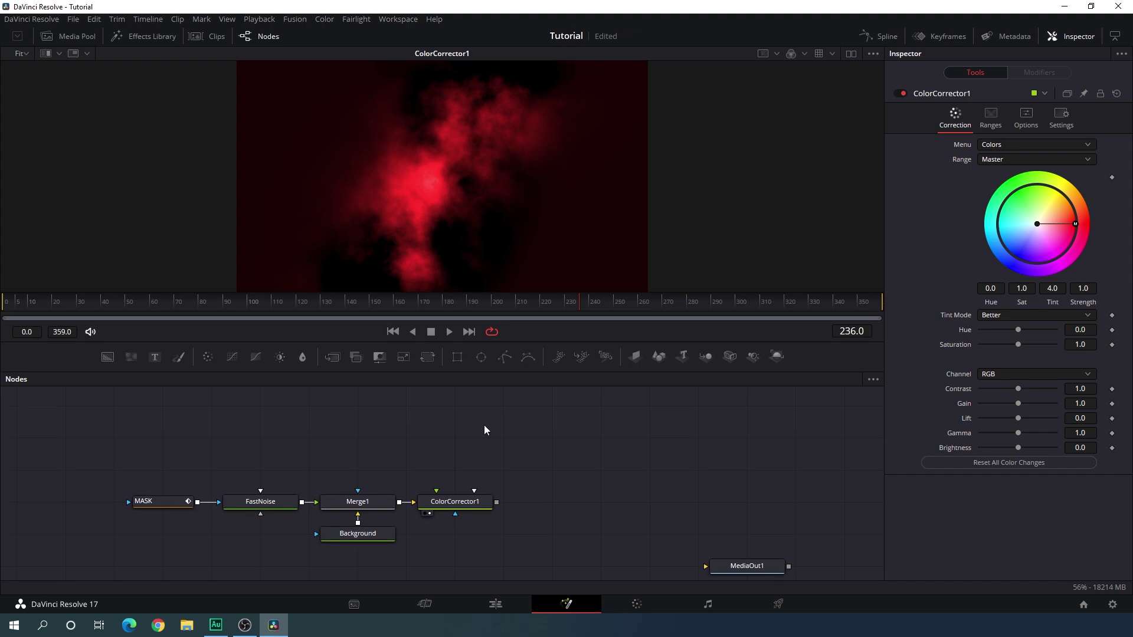
{"action": "left_click", "coordinate": [458, 505]}
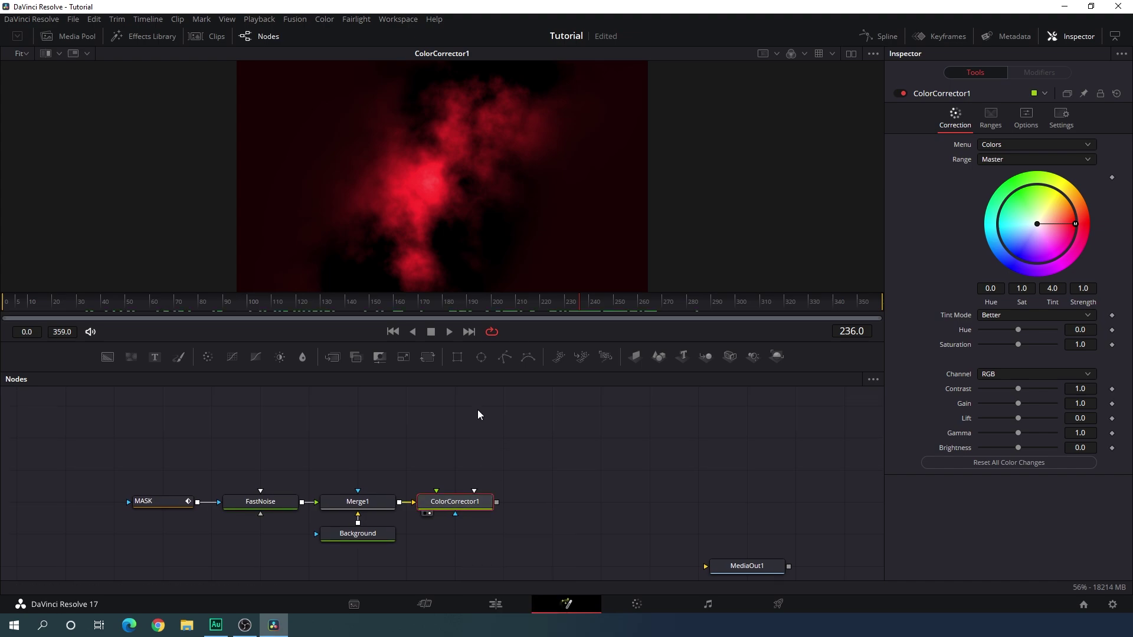
{"action": "left_click", "coordinate": [430, 360]}
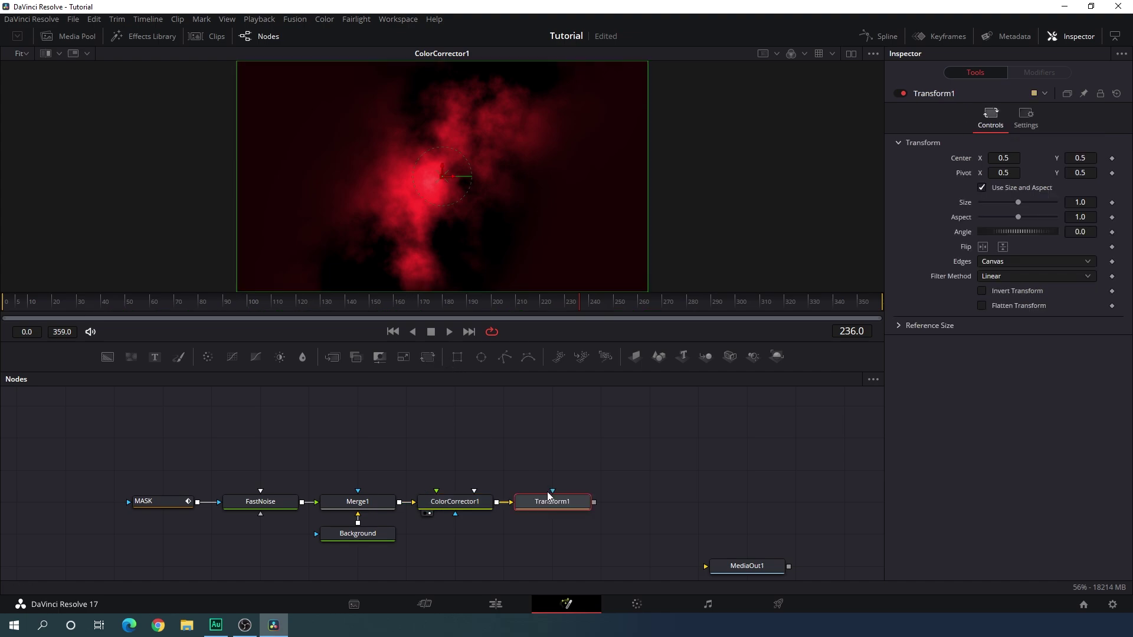
{"action": "left_click_drag", "start_coordinate": [552, 500], "coordinate": [461, 430]}
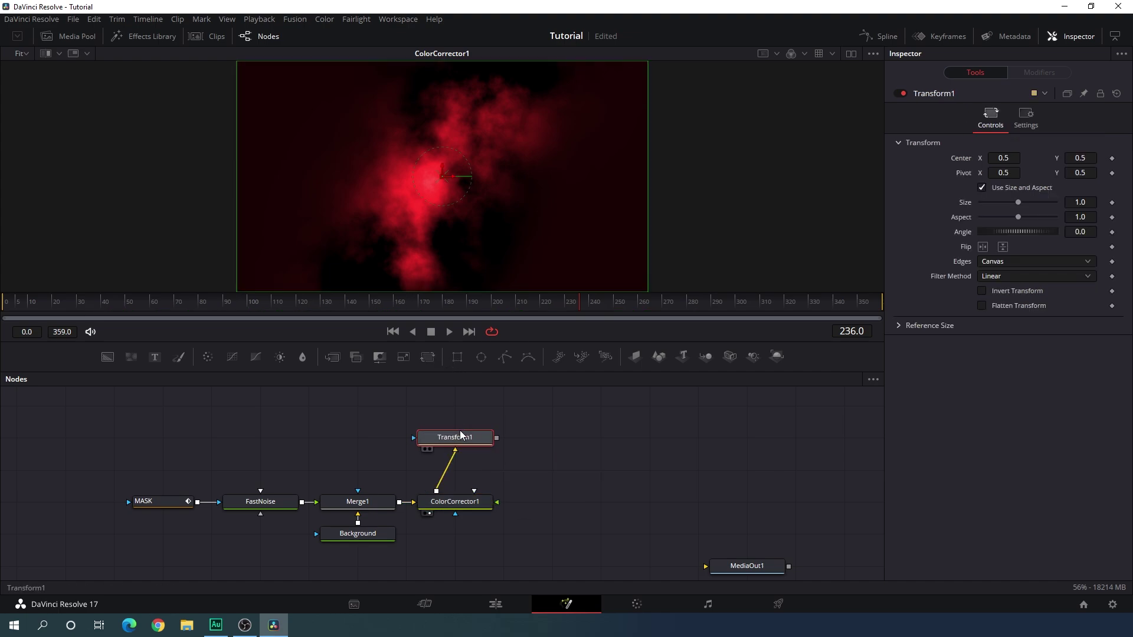
- Rename the new Transform node as Output
{"action": "key", "text": "F2"}
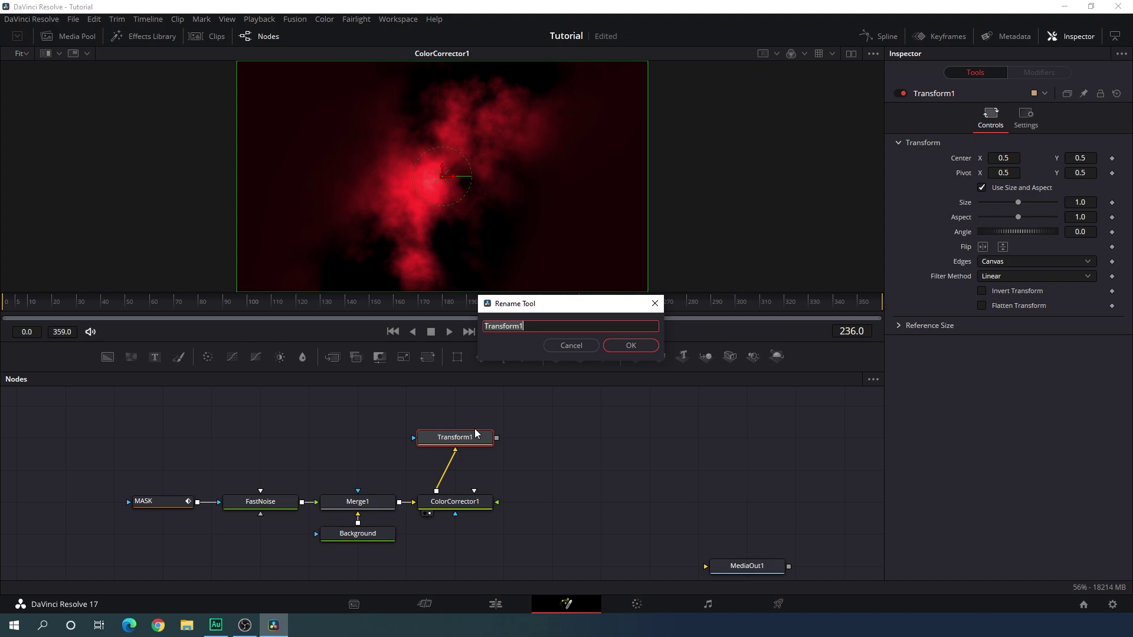
{"action": "key", "text": "BackSpace"}
{"action": "key", "text": "Return"}
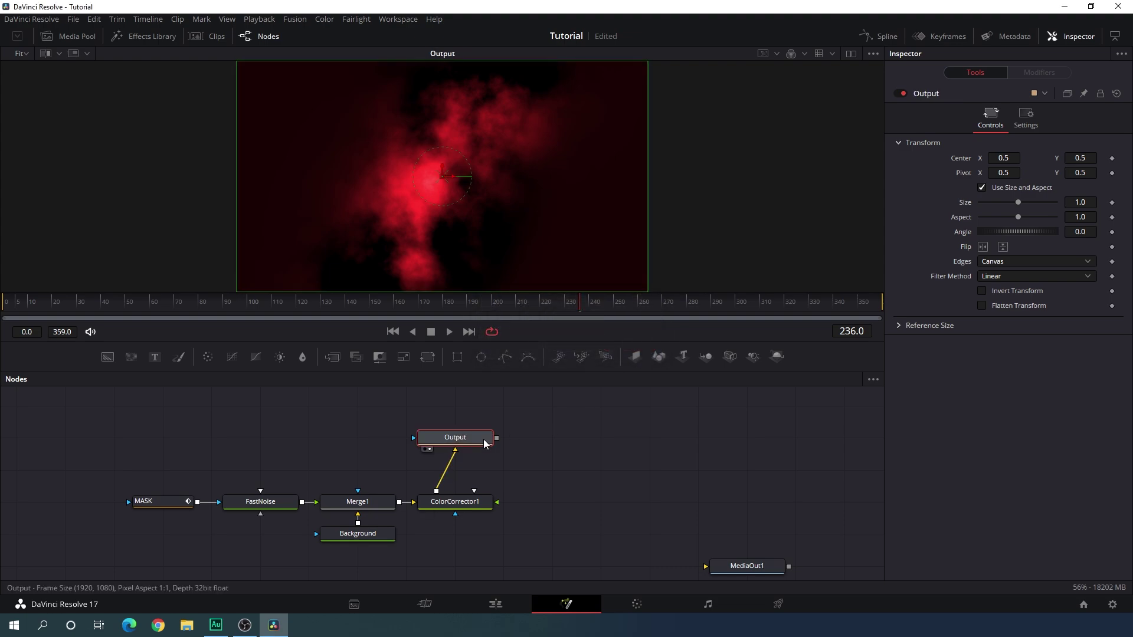
- Flip the Output node's image horizontally and compare it with ColorCorrector1 in the viewer
{"action": "left_click", "coordinate": [982, 247]}
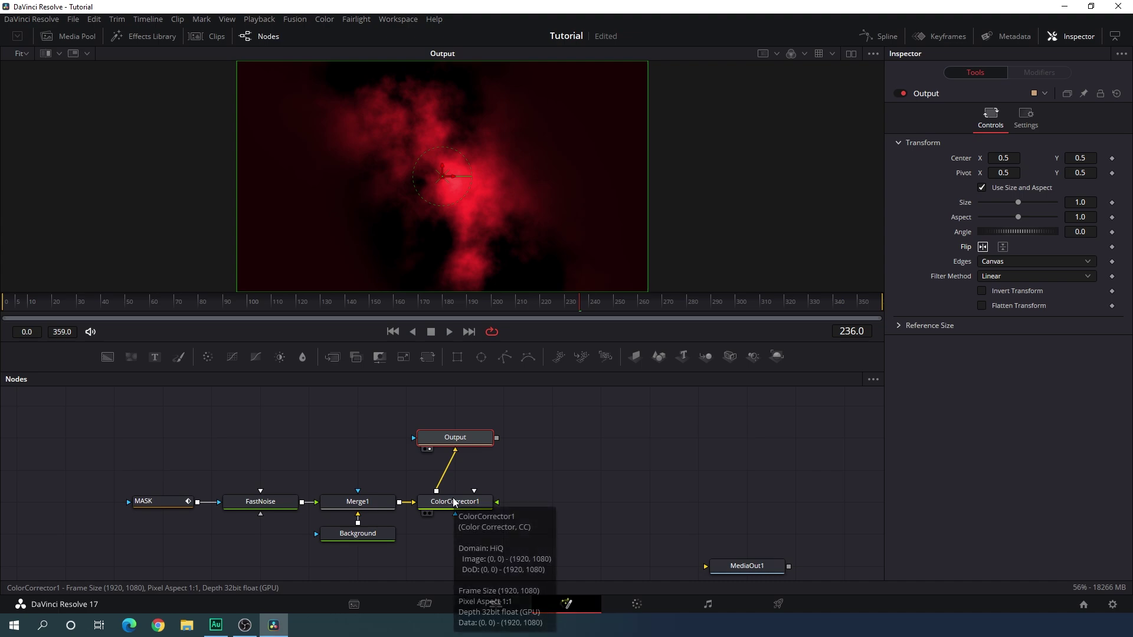
{"action": "key", "text": "1"}
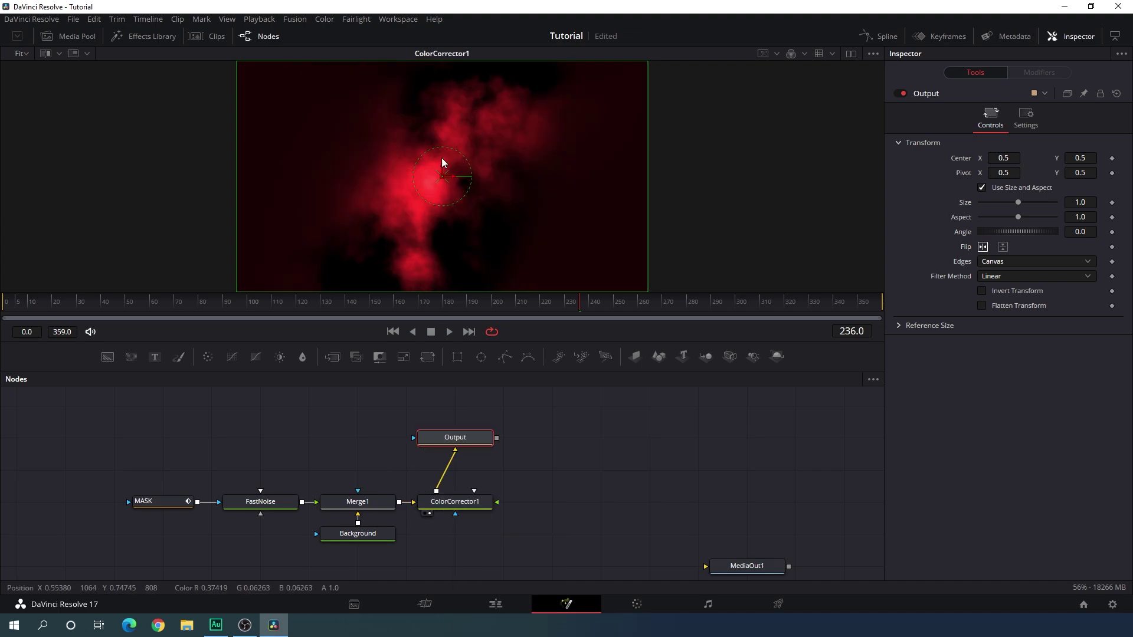
{"action": "left_click_drag", "start_coordinate": [453, 435], "coordinate": [459, 169]}
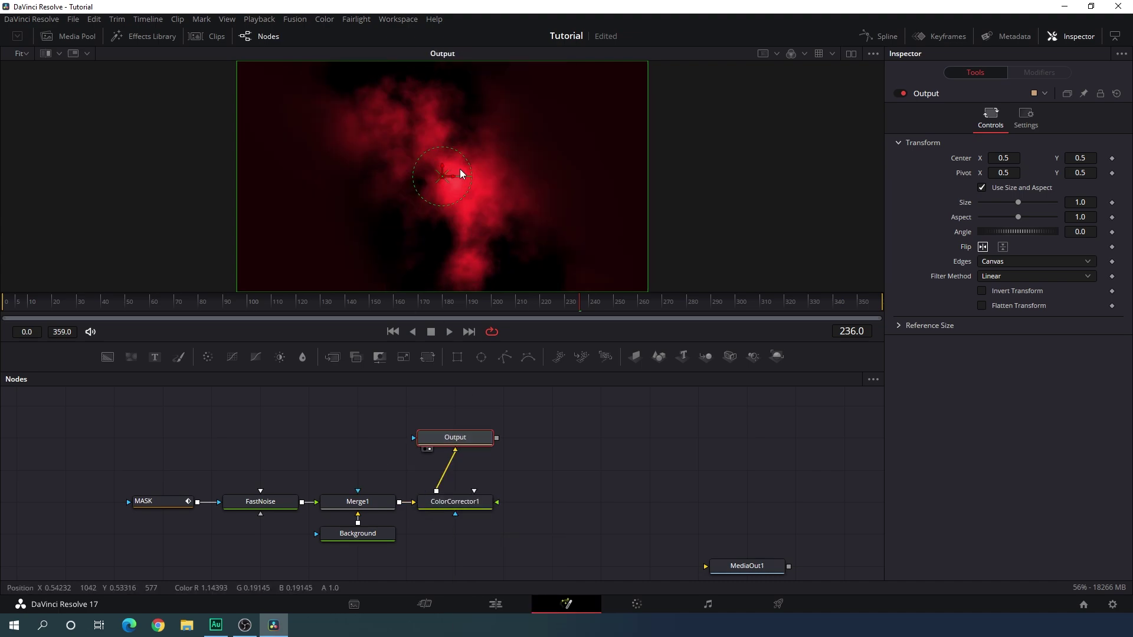
{"action": "left_click", "coordinate": [560, 437]}
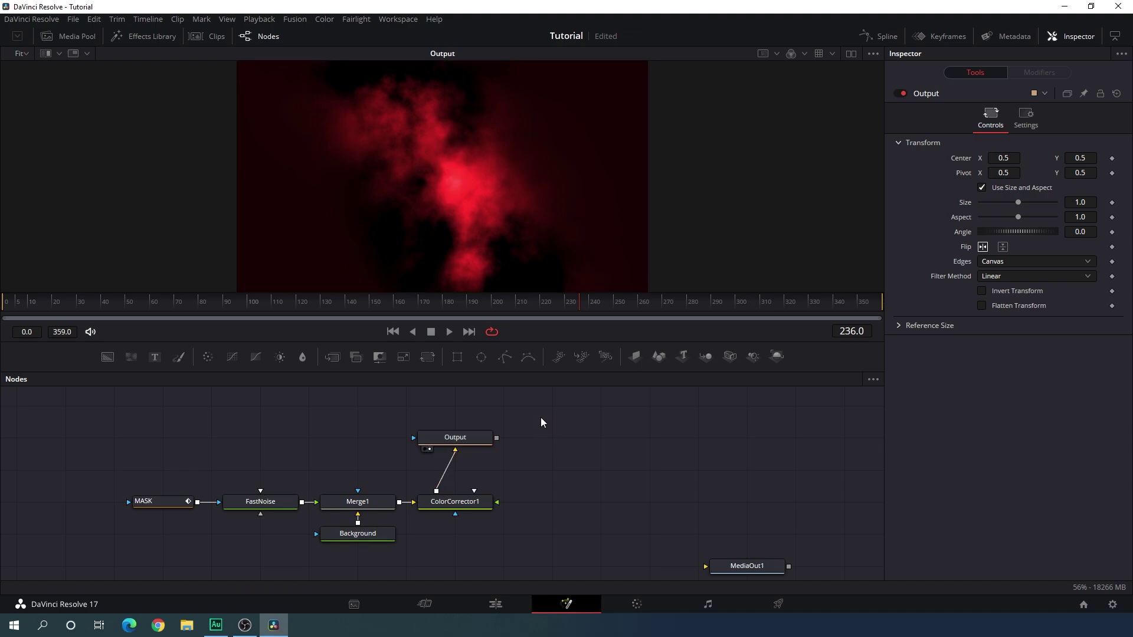
- Add a Text node in the free space above Merge1 and enter the text DYNAMIC
{"action": "scroll", "coordinate": [541, 417], "scroll_direction": "up", "scroll_amount": 1}
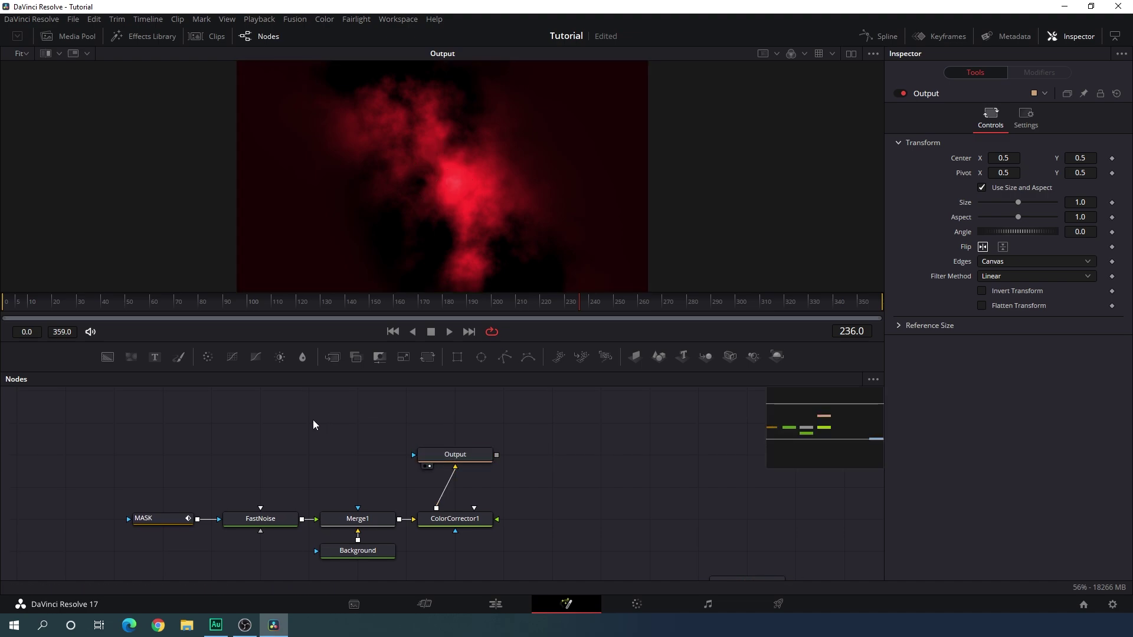
{"action": "left_click_drag", "start_coordinate": [169, 370], "coordinate": [355, 422]}
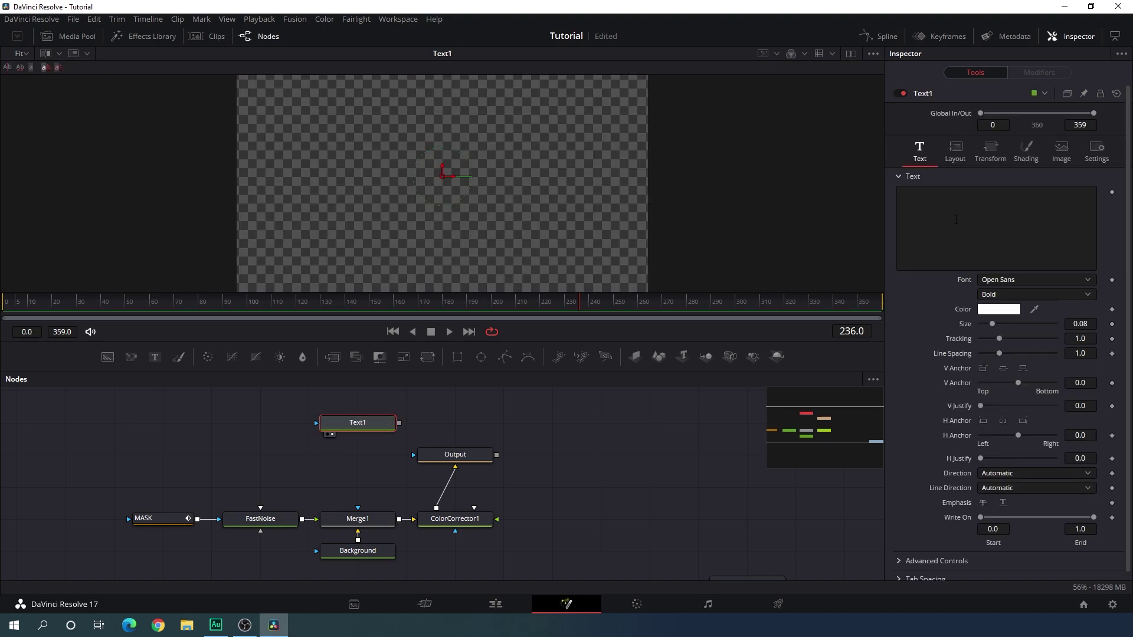
{"action": "left_click", "coordinate": [956, 219]}
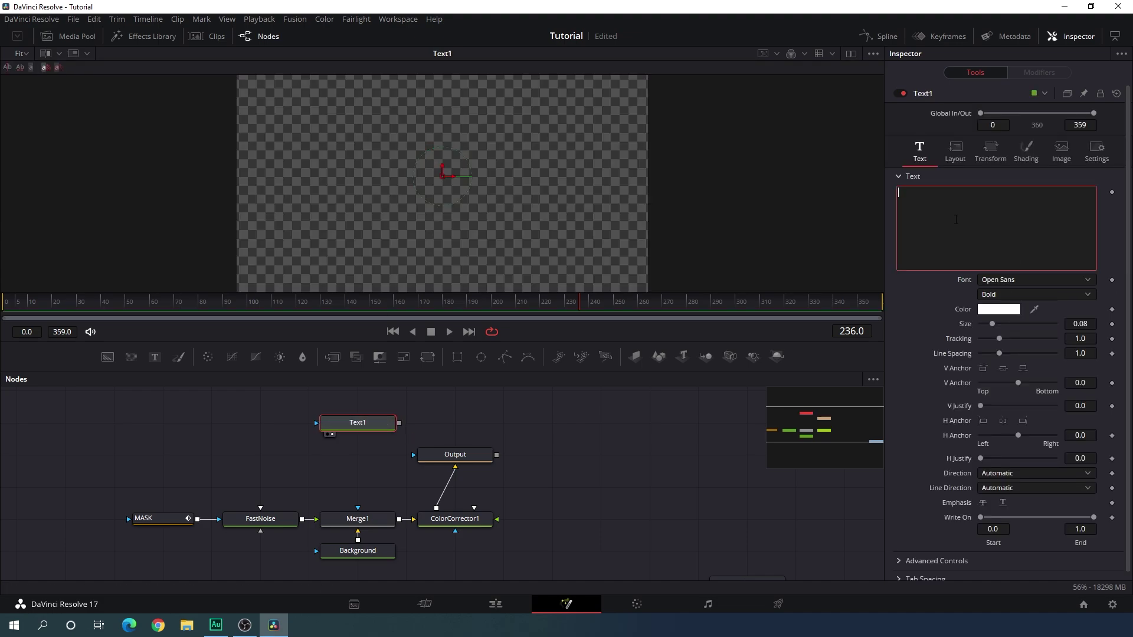
{"action": "type", "text": "DYNAMIC"}
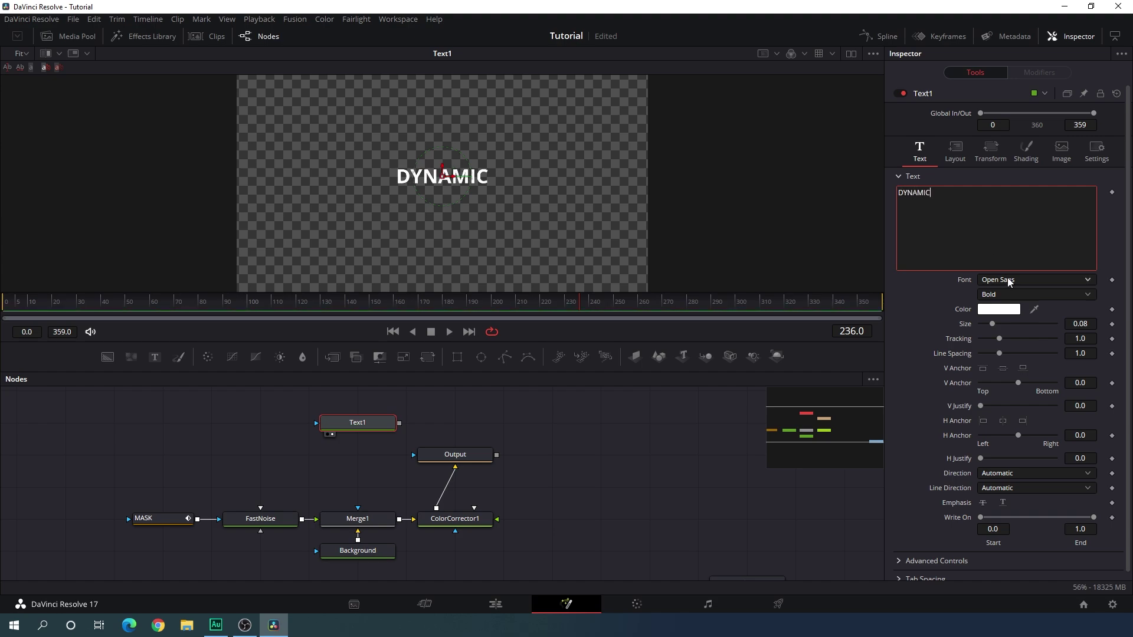
- Set the font of the DYNAMIC text to Gotham Black
{"action": "left_click", "coordinate": [1007, 280]}
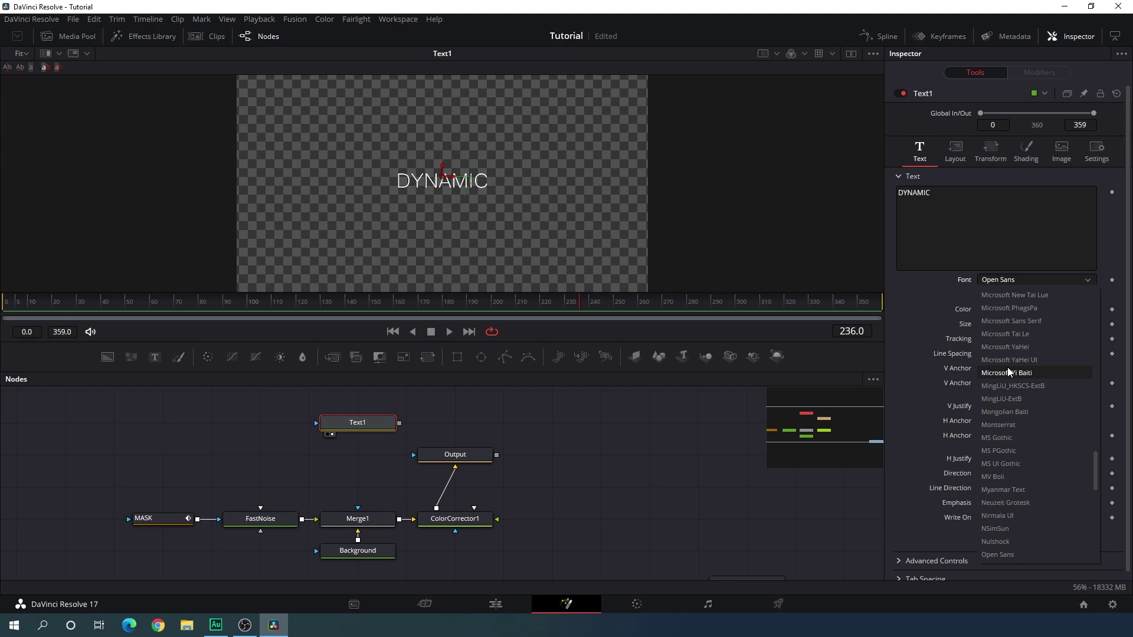
{"action": "scroll", "coordinate": [1004, 408], "scroll_direction": "down", "scroll_amount": 7}
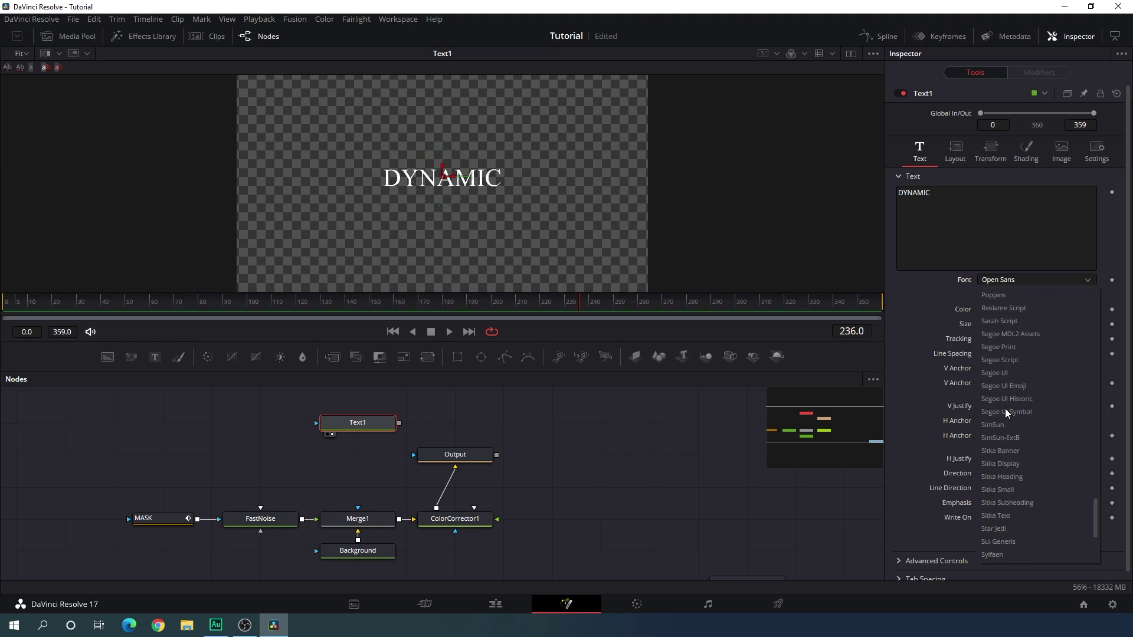
{"action": "scroll", "coordinate": [1004, 408], "scroll_direction": "up", "scroll_amount": 10}
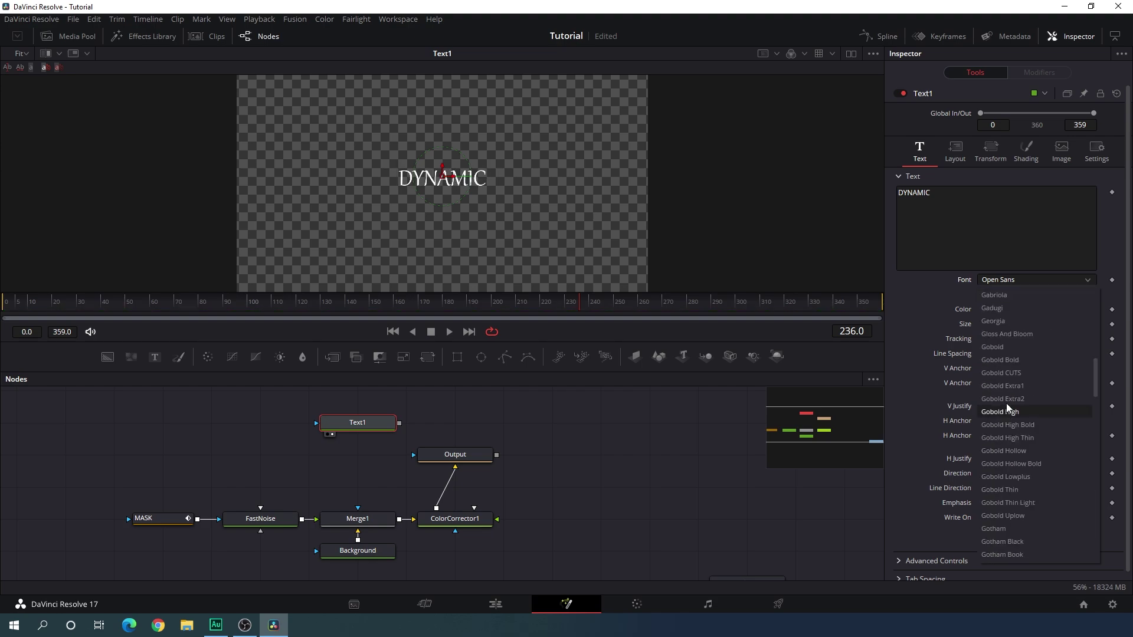
{"action": "left_click", "coordinate": [1024, 541]}
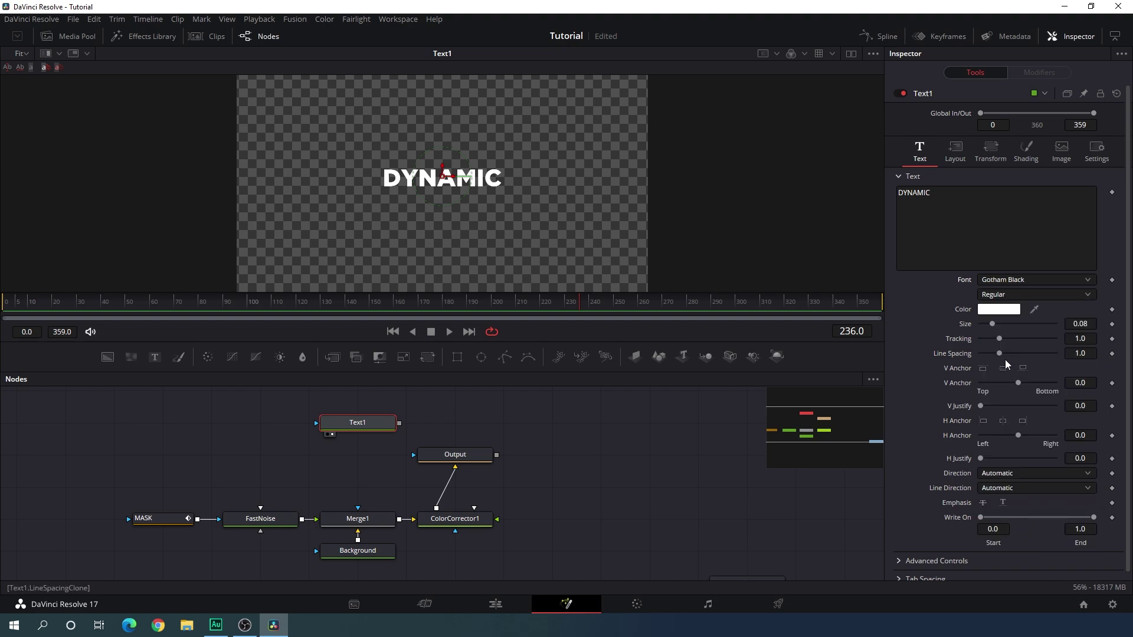
- Set the size of the DYNAMIC text to 0.16
{"action": "left_click_drag", "start_coordinate": [993, 324], "coordinate": [1102, 329]}
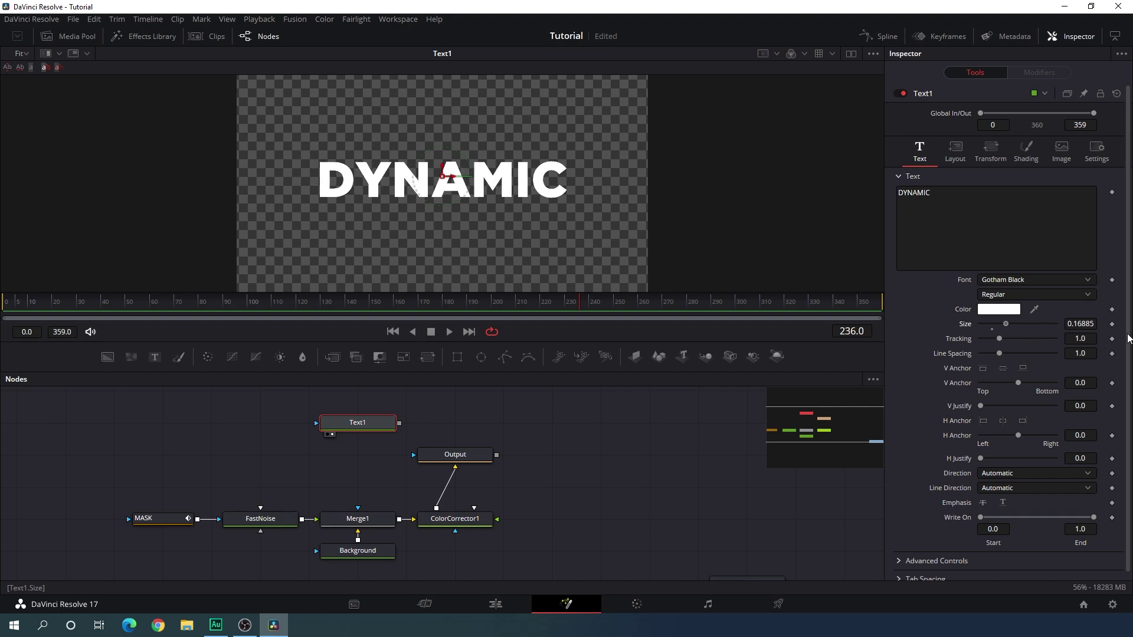
{"action": "left_click", "coordinate": [1093, 323]}
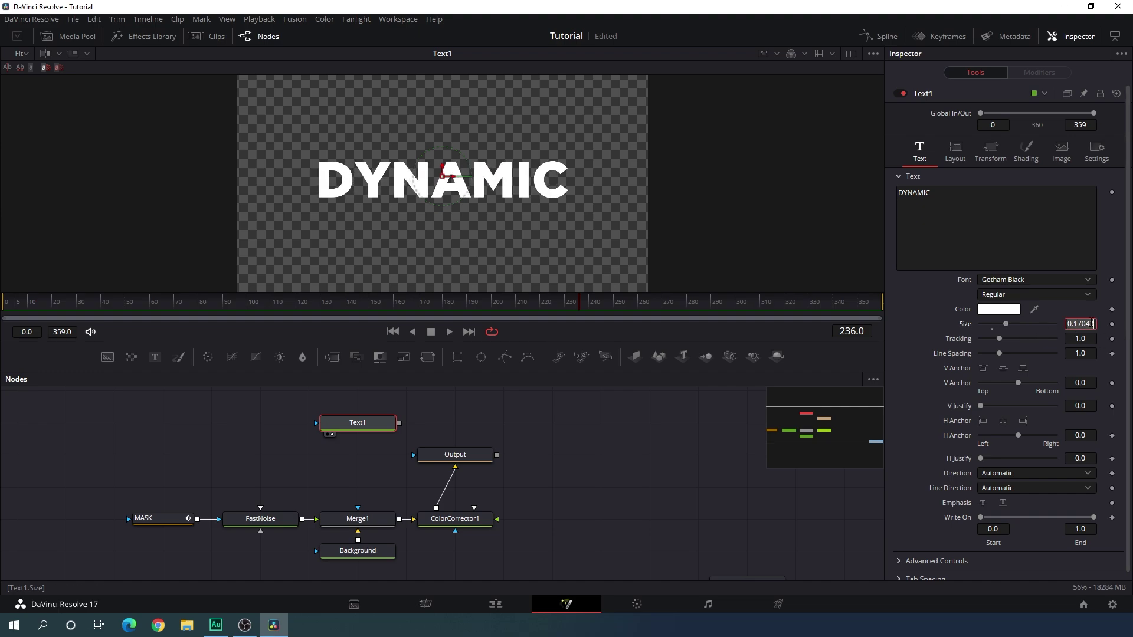
{"action": "key", "text": "BackSpace"}
{"action": "key", "text": "BackSpace"}
{"action": "key", "text": "BackSpace"}
{"action": "key", "text": "BackSpace"}
{"action": "type", "text": "6"}
{"action": "key", "text": "Tab"}
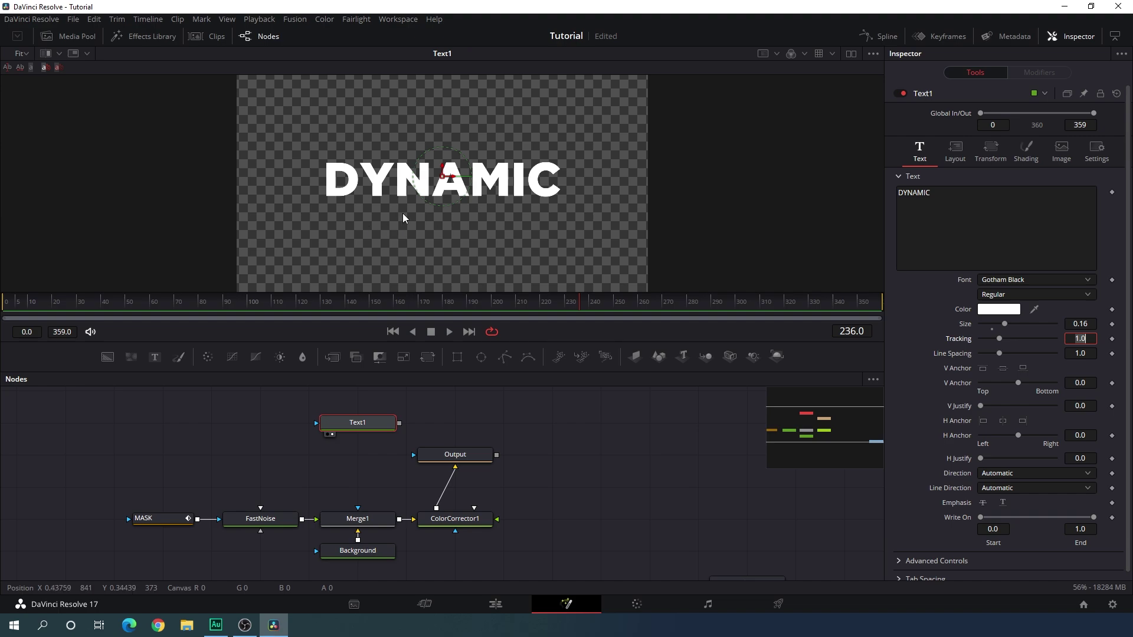
{"action": "key", "text": "Return"}
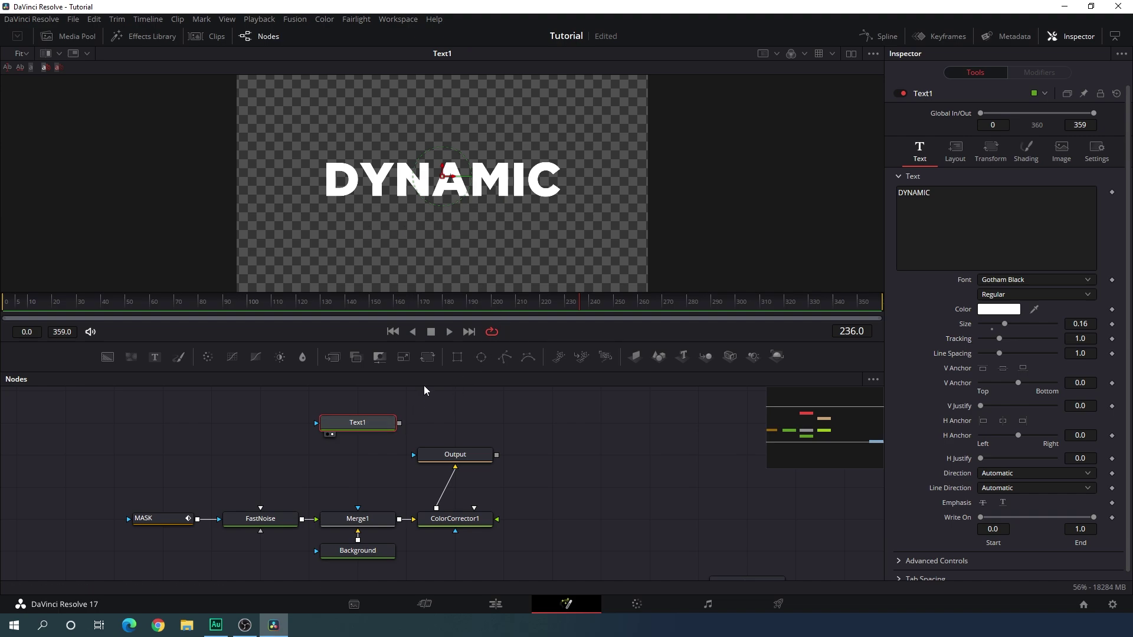
- Add a Transform node after Text1, show it in the viewer and rename it as Text_Ani
{"action": "left_click", "coordinate": [428, 358]}
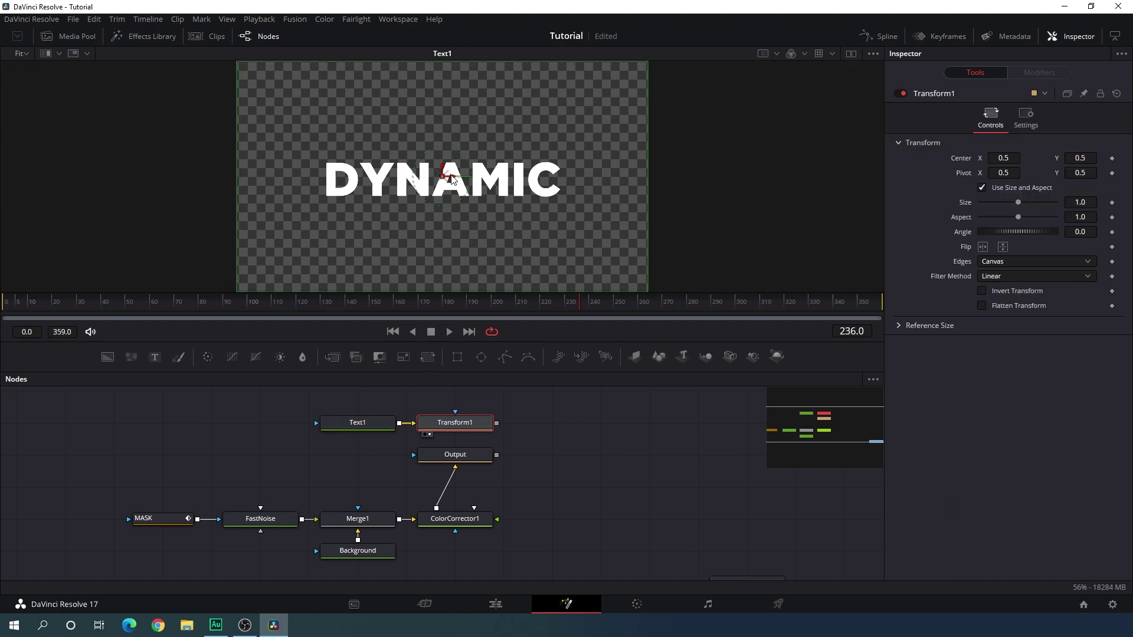
{"action": "key", "text": "1"}
{"action": "key", "text": "F2"}
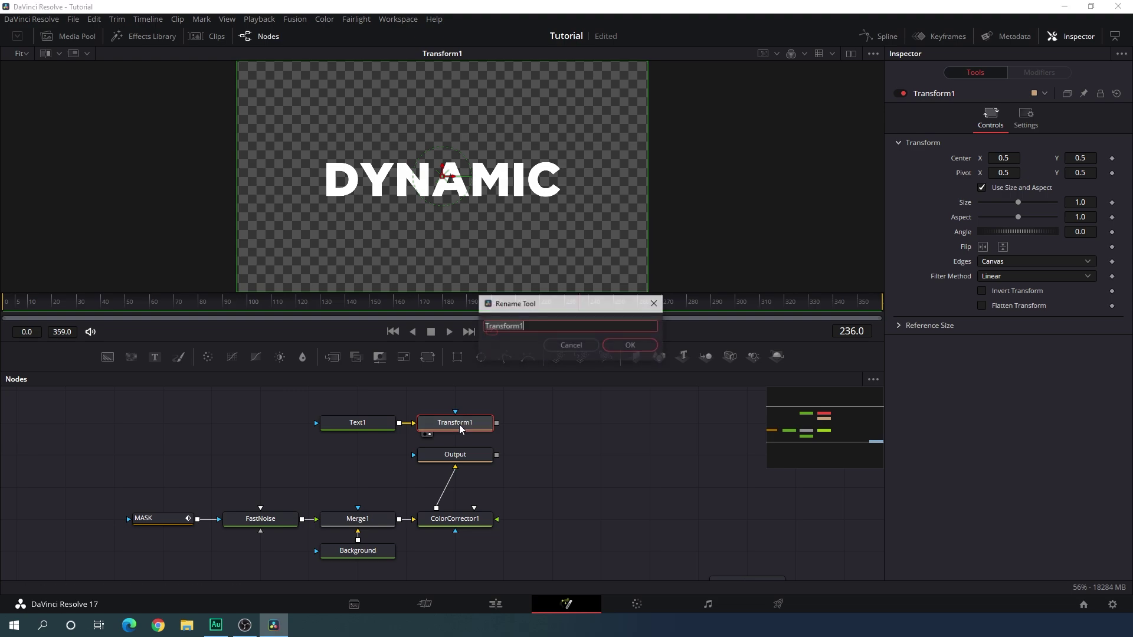
{"action": "key", "text": "BackSpace"}
{"action": "type", "text": "Tex"}
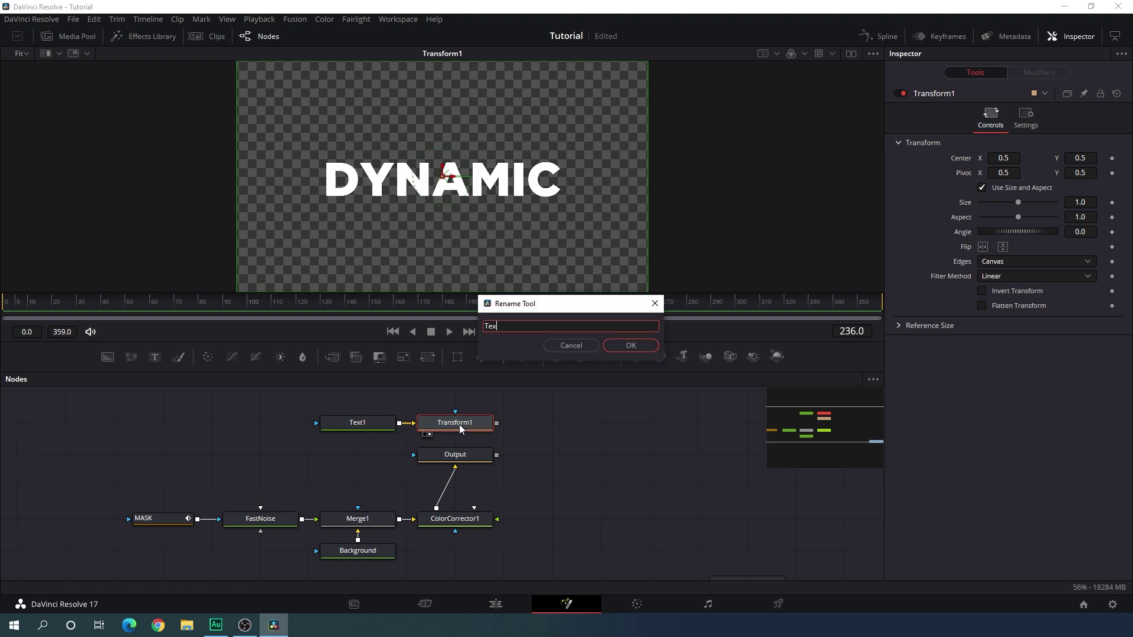
{"action": "type", "text": "t_Ani"}
{"action": "key", "text": "Return"}
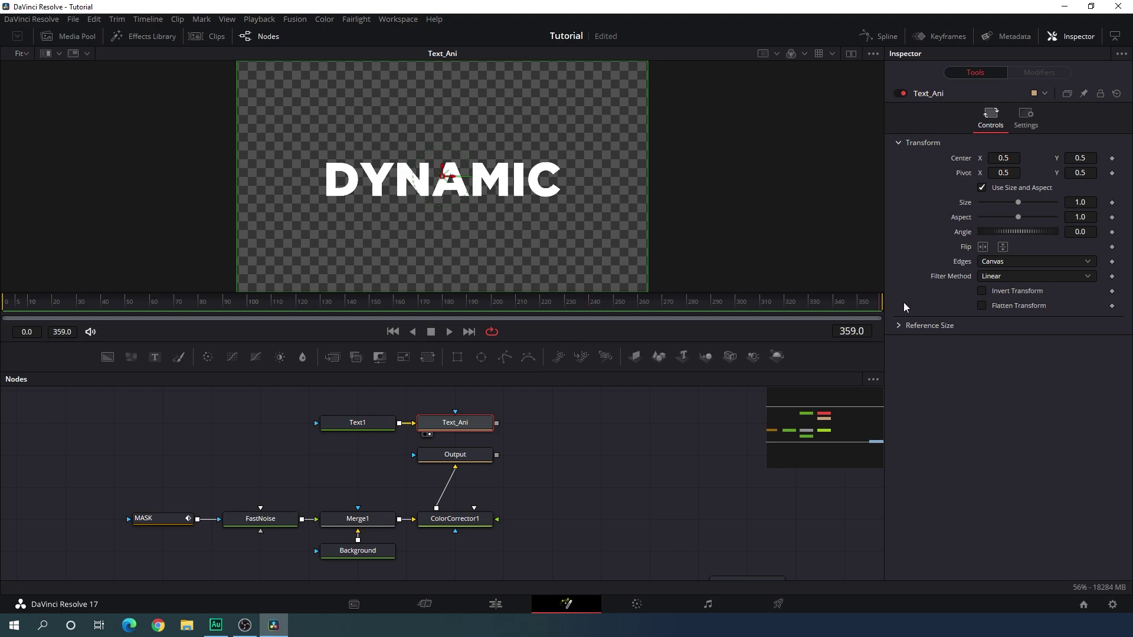
- Keyframe Text_Ani's Size at 1.0 on the last frame, 359, and at 1.1 on frame 0
{"action": "right_click", "coordinate": [966, 201]}
{"action": "left_click", "coordinate": [981, 214]}
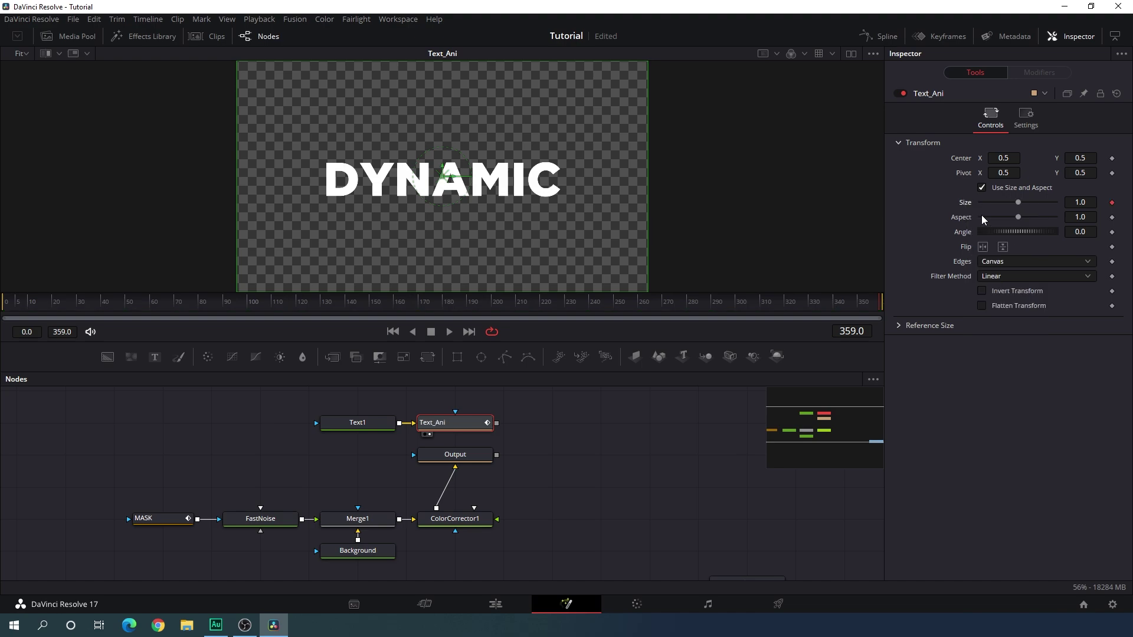
{"action": "left_click_drag", "start_coordinate": [644, 302], "coordinate": [1, 330]}
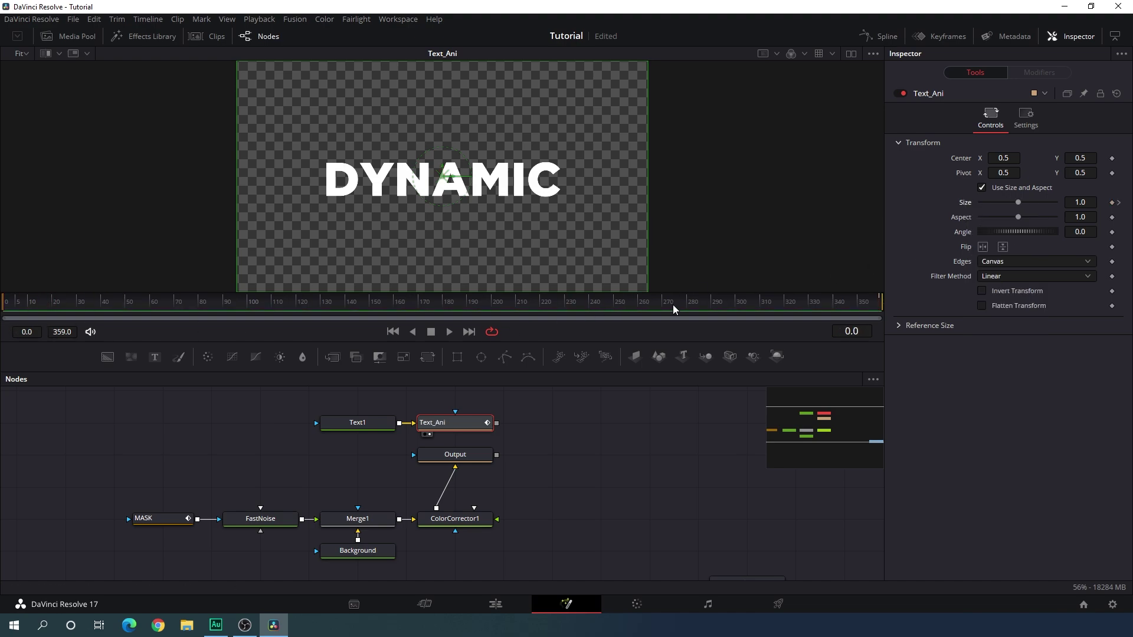
{"action": "left_click", "coordinate": [1080, 202]}
{"action": "type", "text": "1"}
{"action": "key", "text": "Tab"}
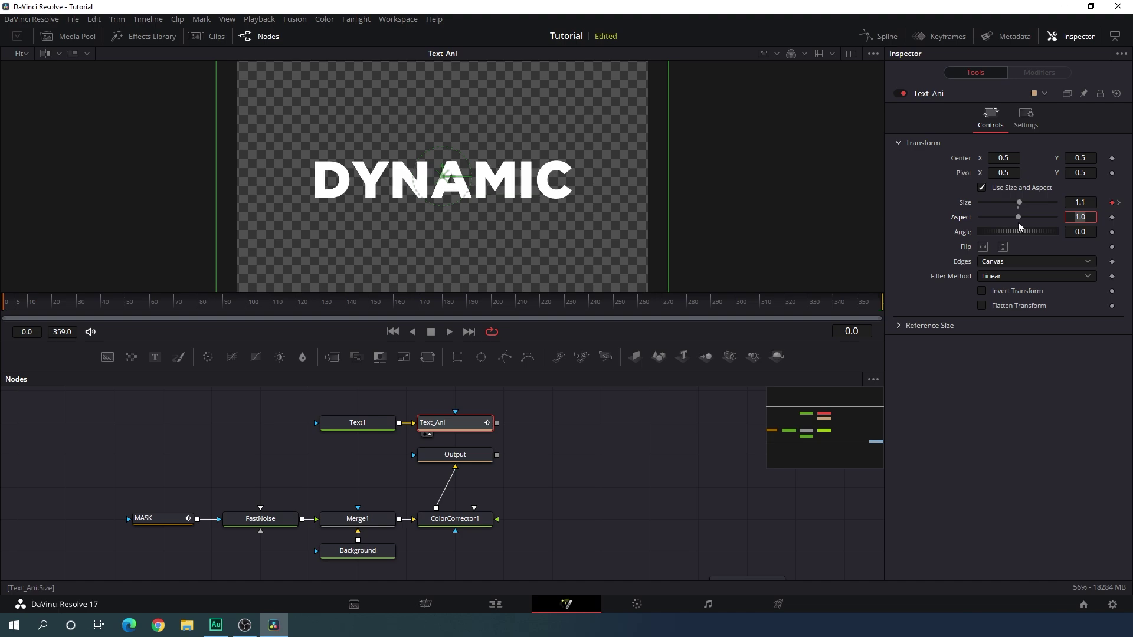
- Add a Merge node with Text_Ani as the background and Output as the foreground, and show it in the viewer
{"action": "left_click", "coordinate": [159, 304]}
{"action": "left_click_drag", "start_coordinate": [212, 302], "coordinate": [805, 310]}
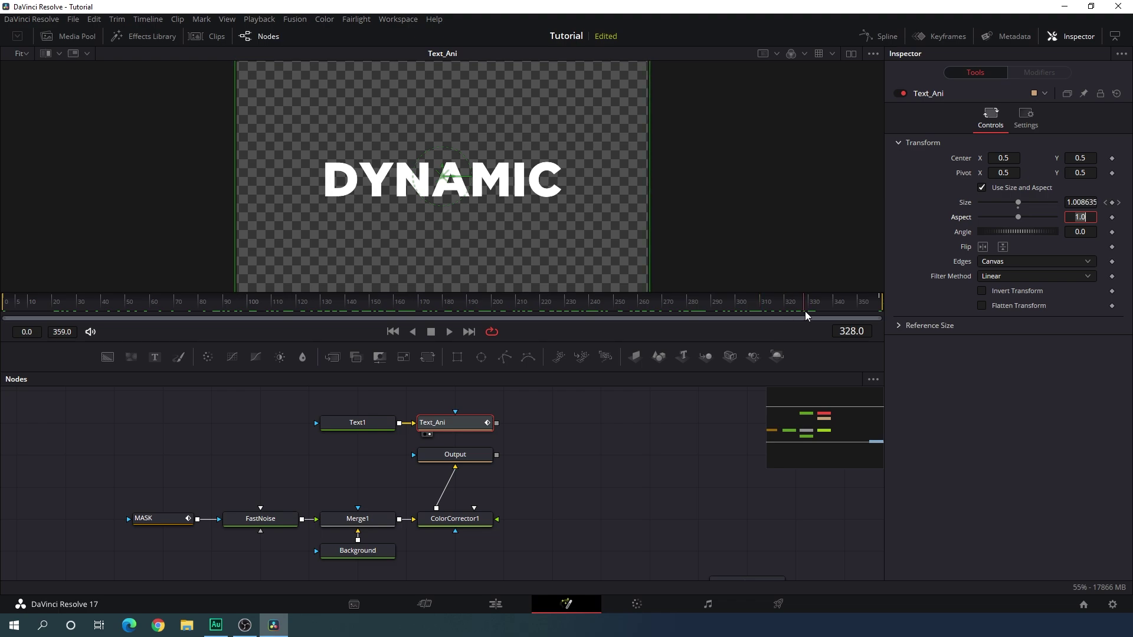
{"action": "left_click", "coordinate": [589, 450]}
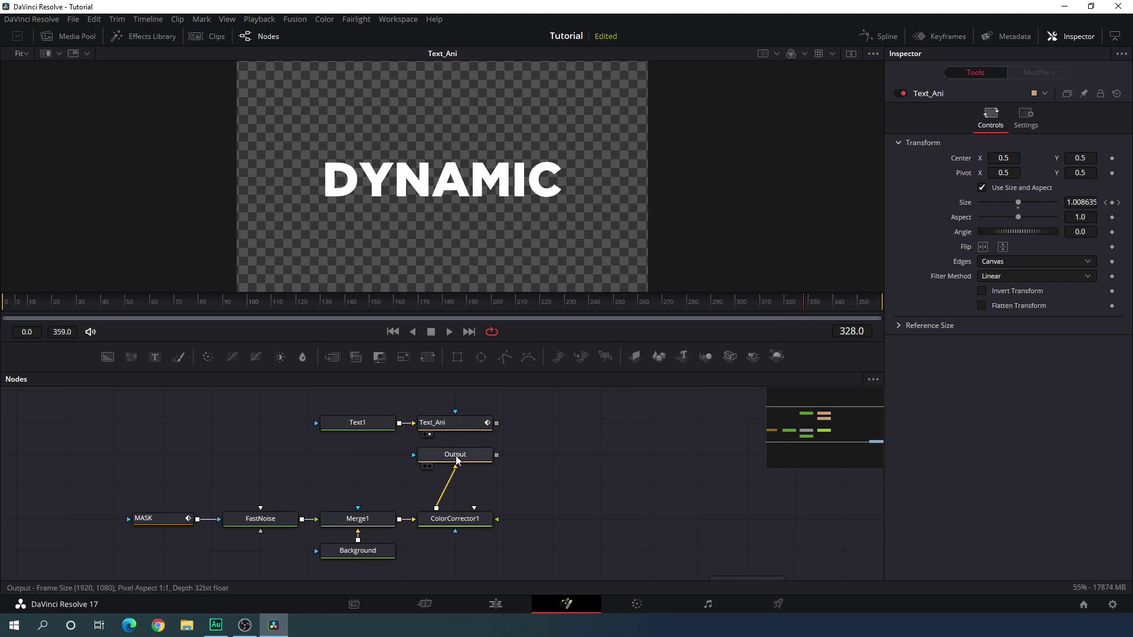
{"action": "left_click_drag", "start_coordinate": [460, 458], "coordinate": [438, 227]}
{"action": "left_click_drag", "start_coordinate": [462, 423], "coordinate": [446, 193]}
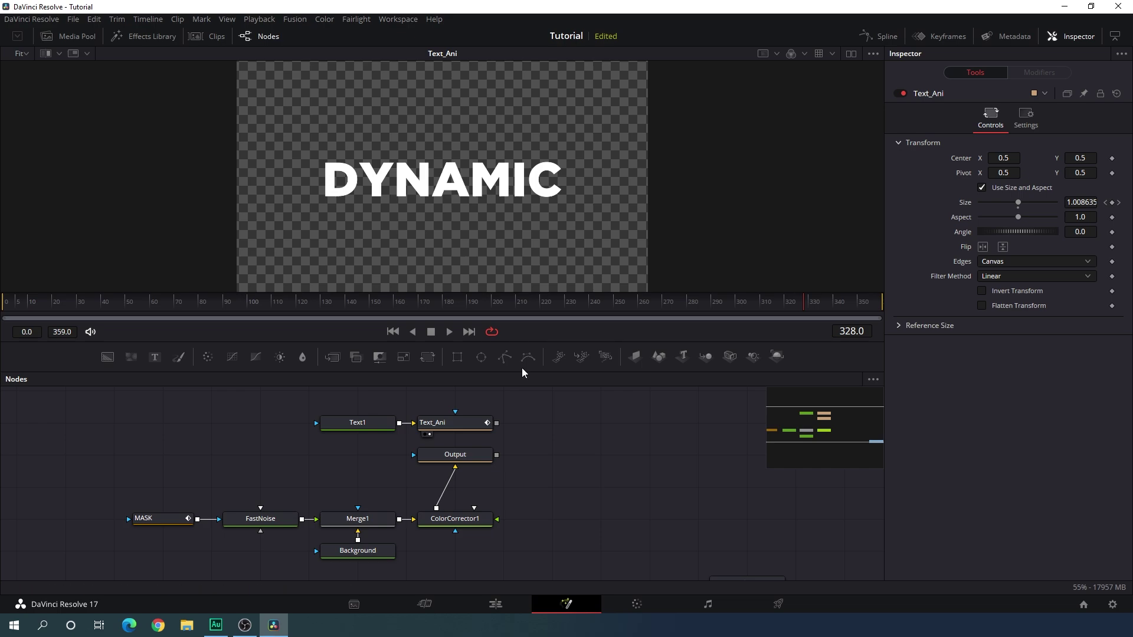
{"action": "left_click_drag", "start_coordinate": [530, 426], "coordinate": [497, 425]}
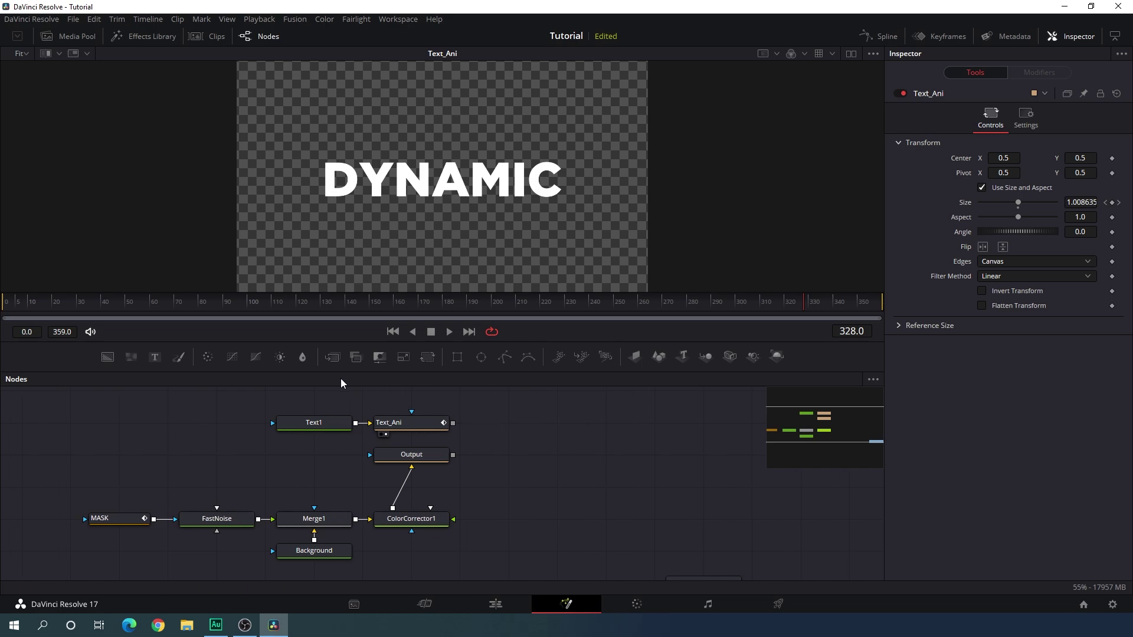
{"action": "left_click_drag", "start_coordinate": [332, 356], "coordinate": [421, 425]}
{"action": "left_click_drag", "start_coordinate": [557, 411], "coordinate": [452, 455]}
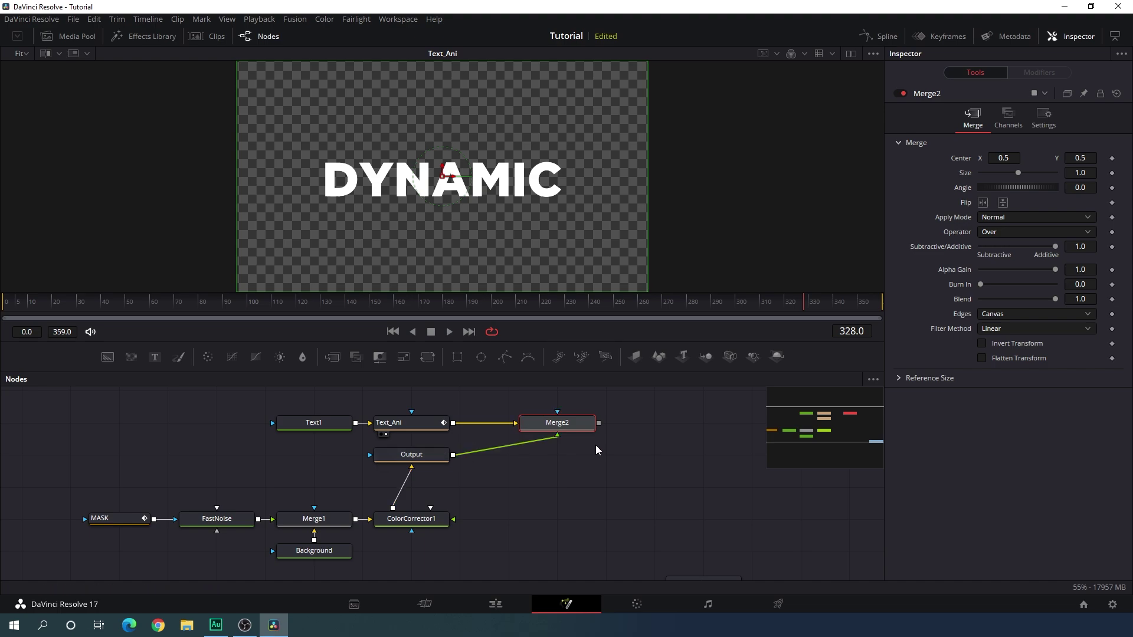
{"action": "left_click_drag", "start_coordinate": [584, 427], "coordinate": [536, 427]}
{"action": "key", "text": "1"}
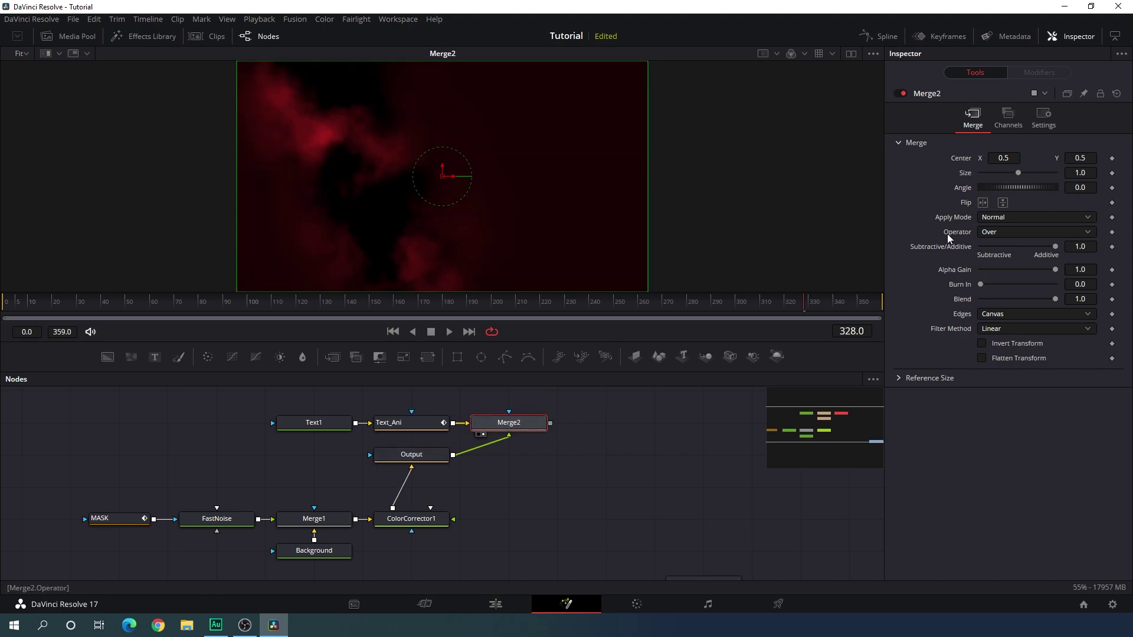
- Set Merge2's Operator to In and preview the cloud-filled text along the timeline
{"action": "left_click", "coordinate": [999, 232]}
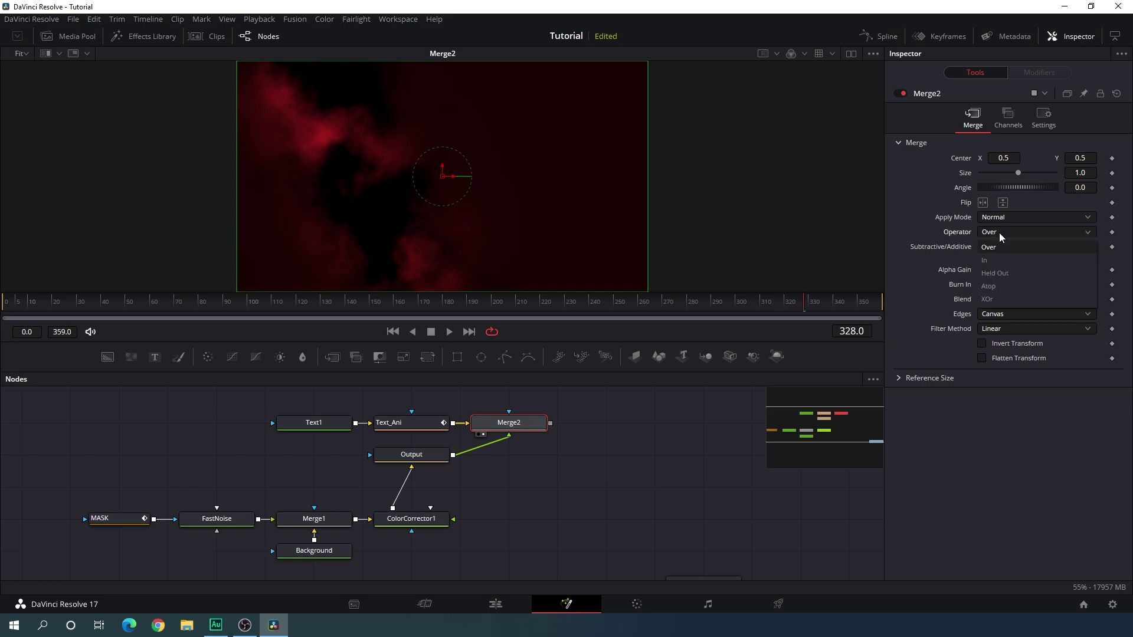
{"action": "left_click", "coordinate": [995, 260]}
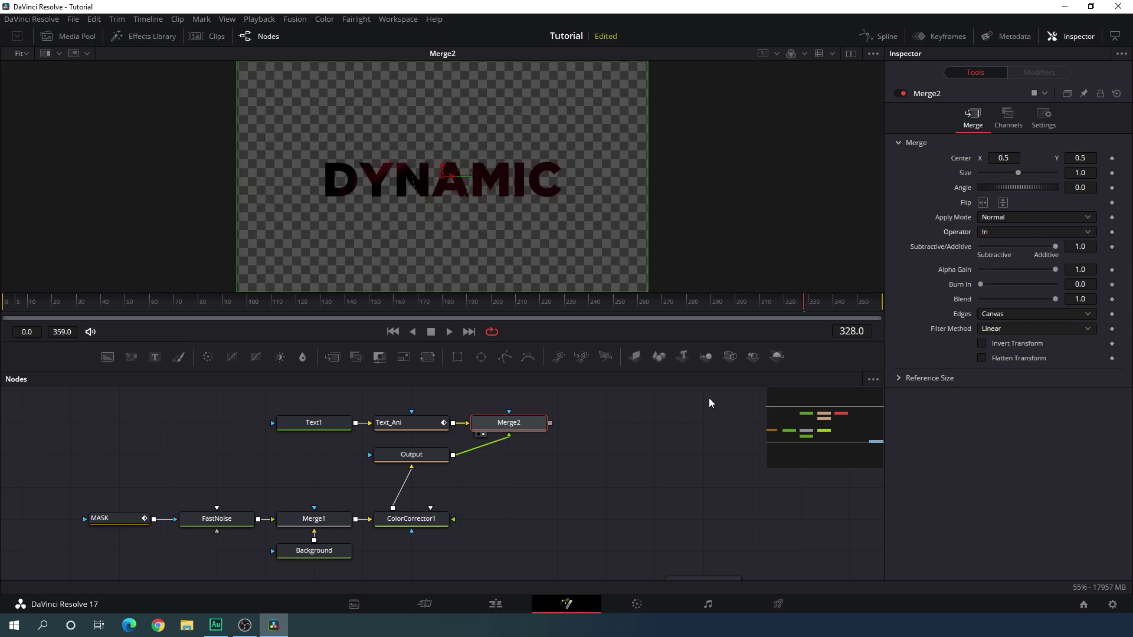
{"action": "left_click_drag", "start_coordinate": [451, 301], "coordinate": [630, 295]}
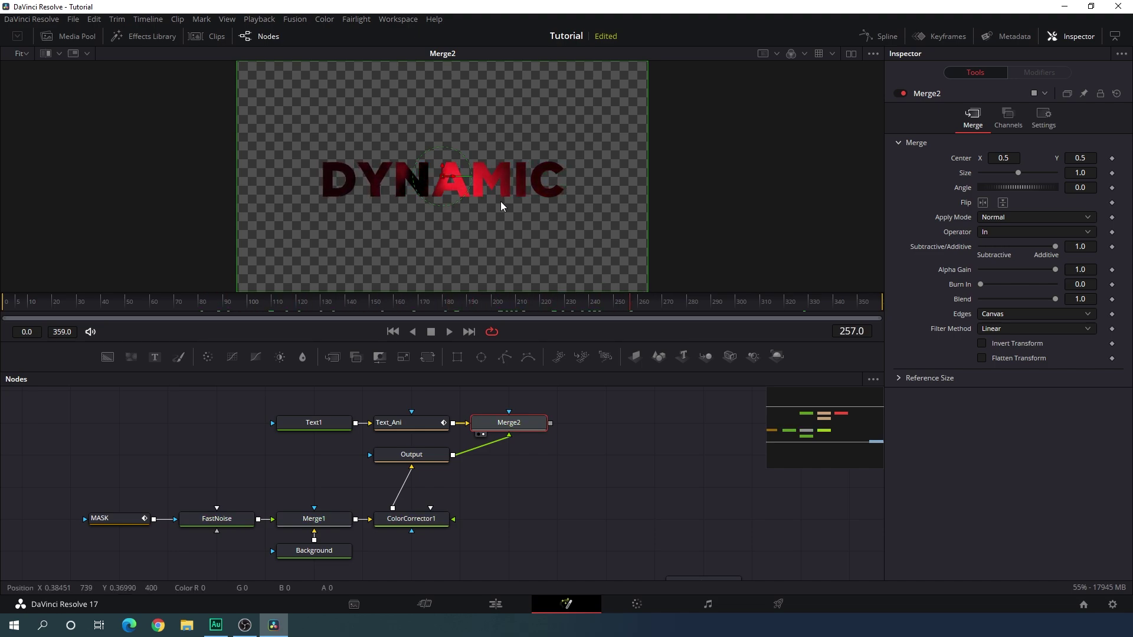
- Add a Drop Shadow node after Merge2 and show it in the viewer
{"action": "left_click", "coordinate": [575, 422]}
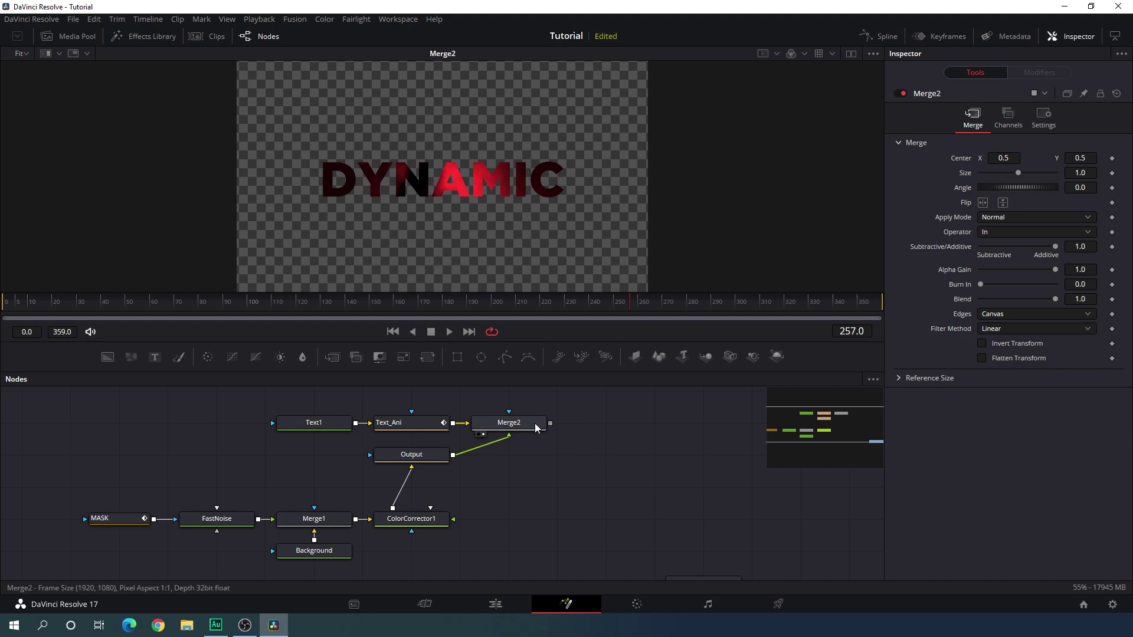
{"action": "left_click", "coordinate": [509, 429]}
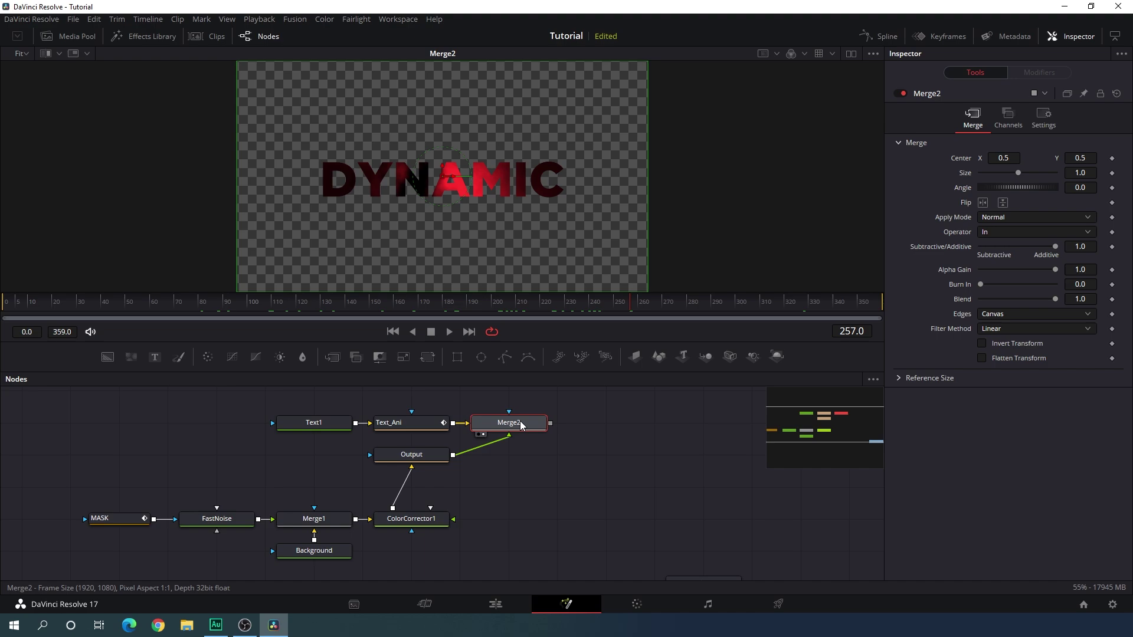
{"action": "key", "text": "shift+space"}
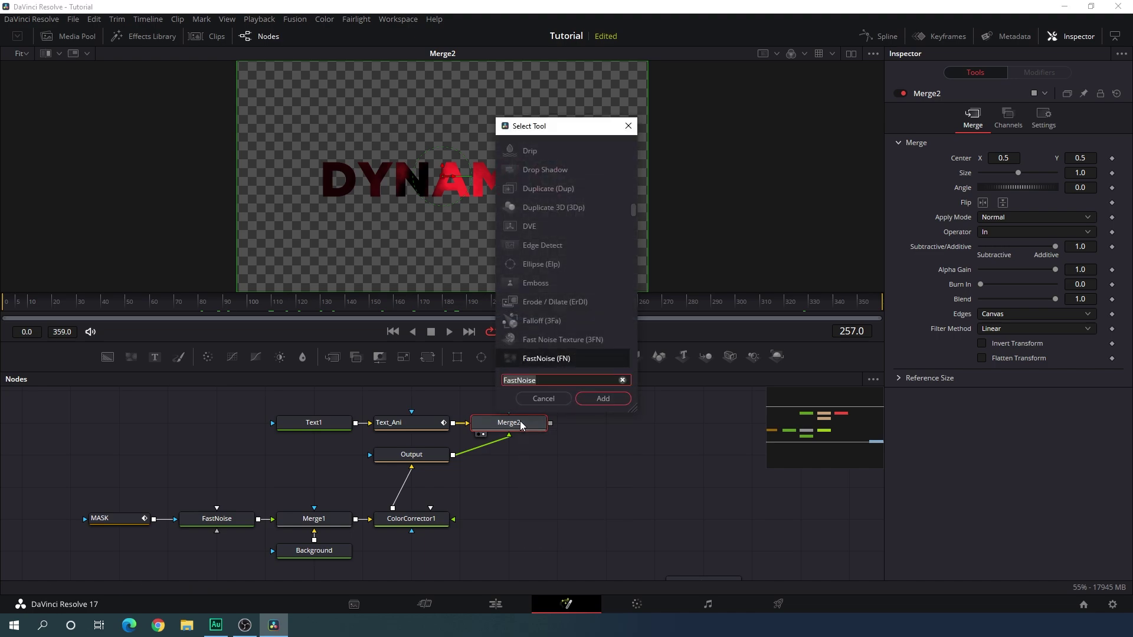
{"action": "type", "text": "drop"}
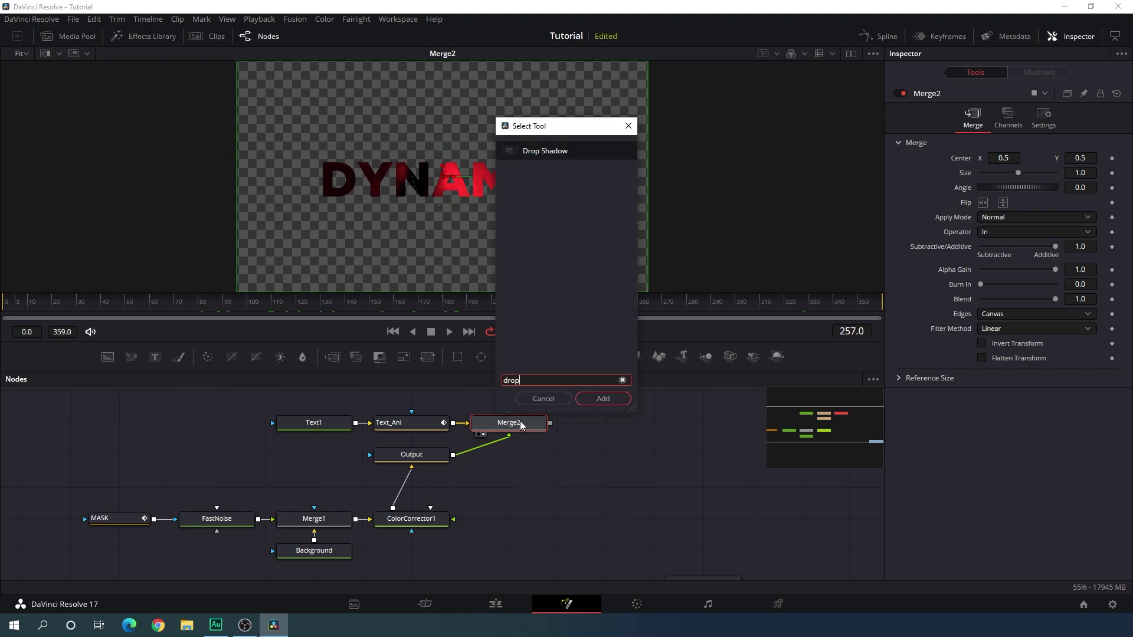
{"action": "left_click", "coordinate": [601, 400]}
{"action": "key", "text": "1"}
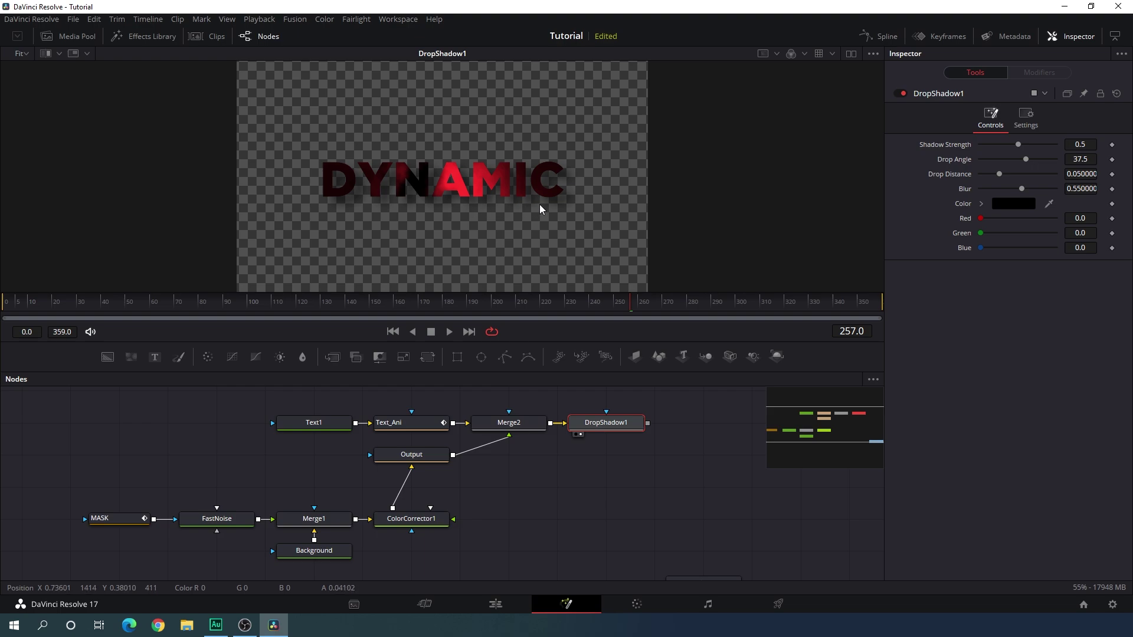
- Add a Merge node with ColorCorrector1 as the background and DropShadow1 as the foreground, placed below DropShadow1, and preview it in the viewer
{"action": "scroll", "coordinate": [589, 447], "scroll_direction": "right", "scroll_amount": 4}
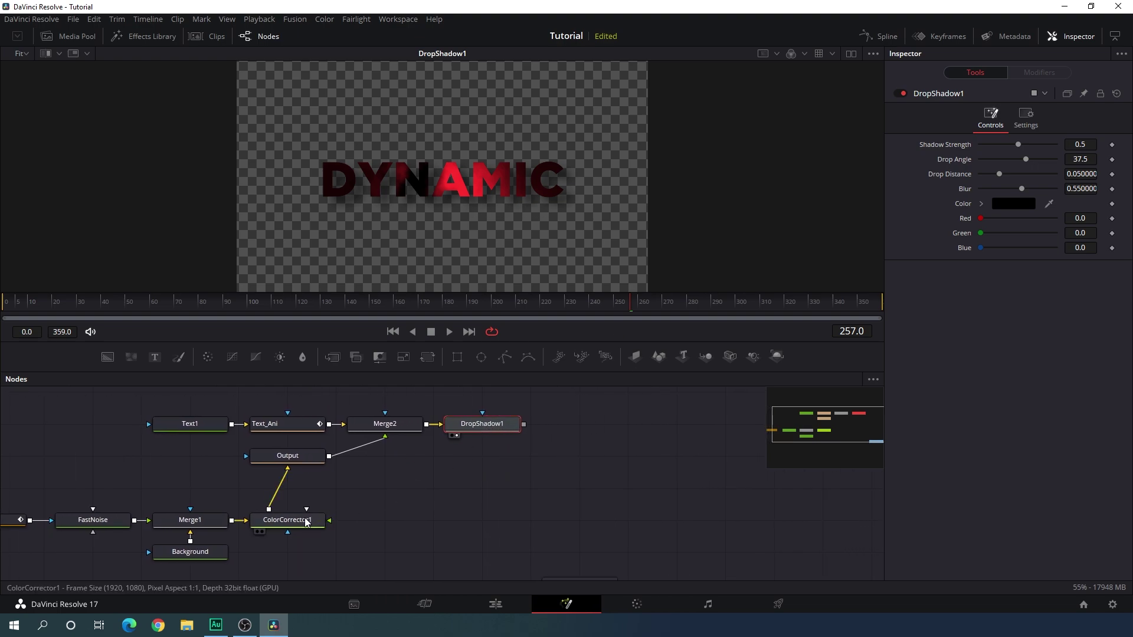
{"action": "left_click", "coordinate": [287, 520]}
{"action": "key", "text": "1"}
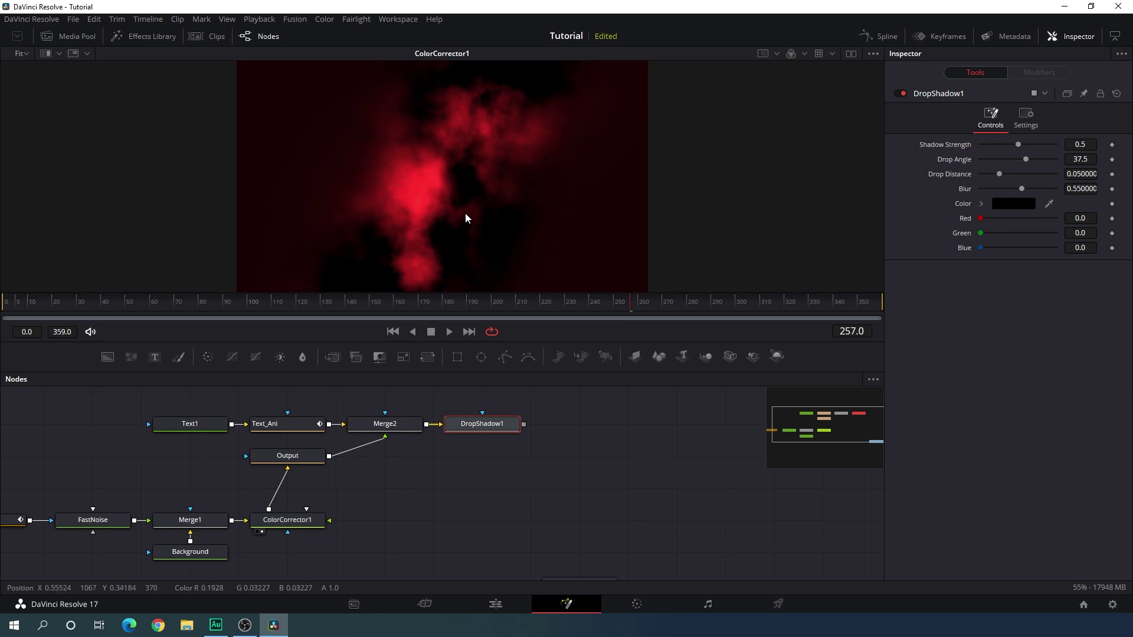
{"action": "key", "text": "1"}
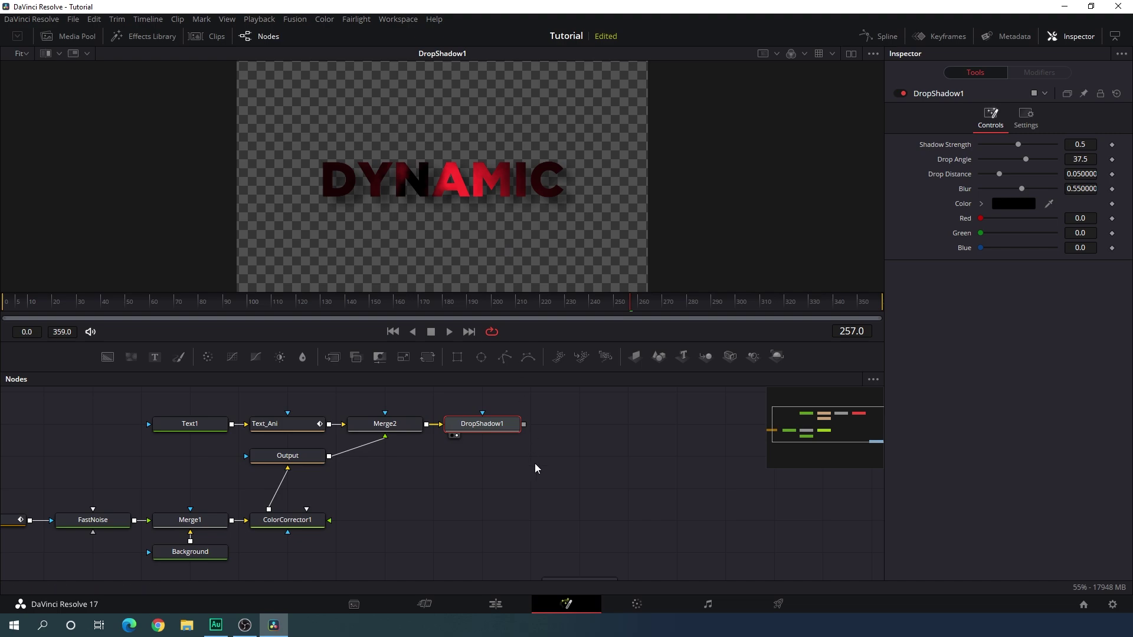
{"action": "left_click", "coordinate": [400, 411]}
{"action": "left_click_drag", "start_coordinate": [332, 357], "coordinate": [272, 524]}
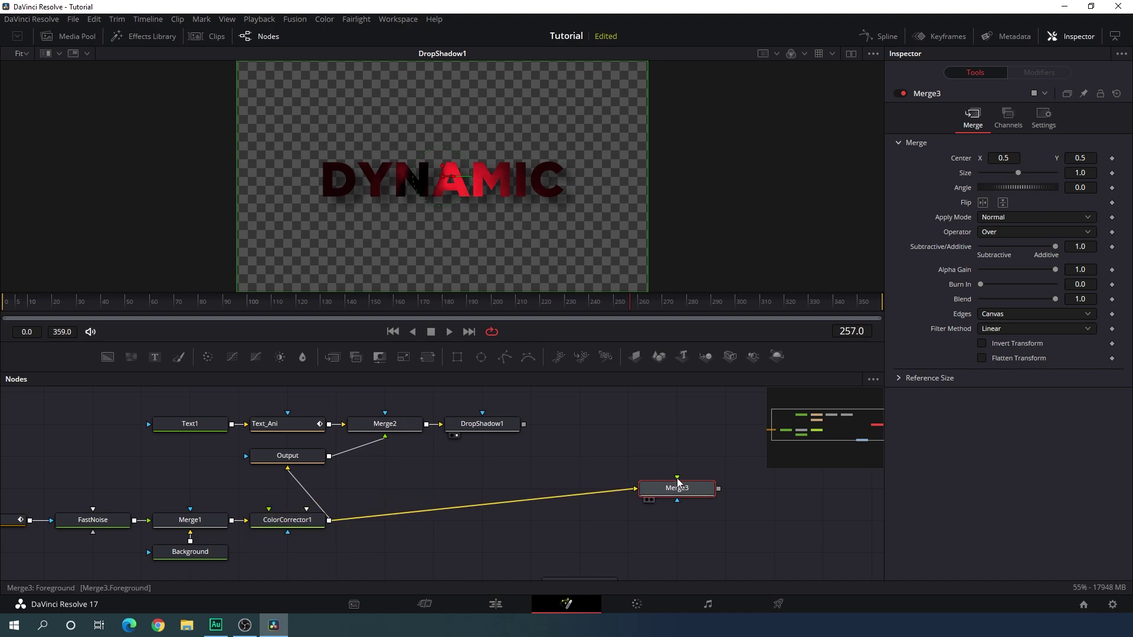
{"action": "left_click_drag", "start_coordinate": [677, 479], "coordinate": [487, 428]}
{"action": "left_click_drag", "start_coordinate": [669, 493], "coordinate": [501, 224]}
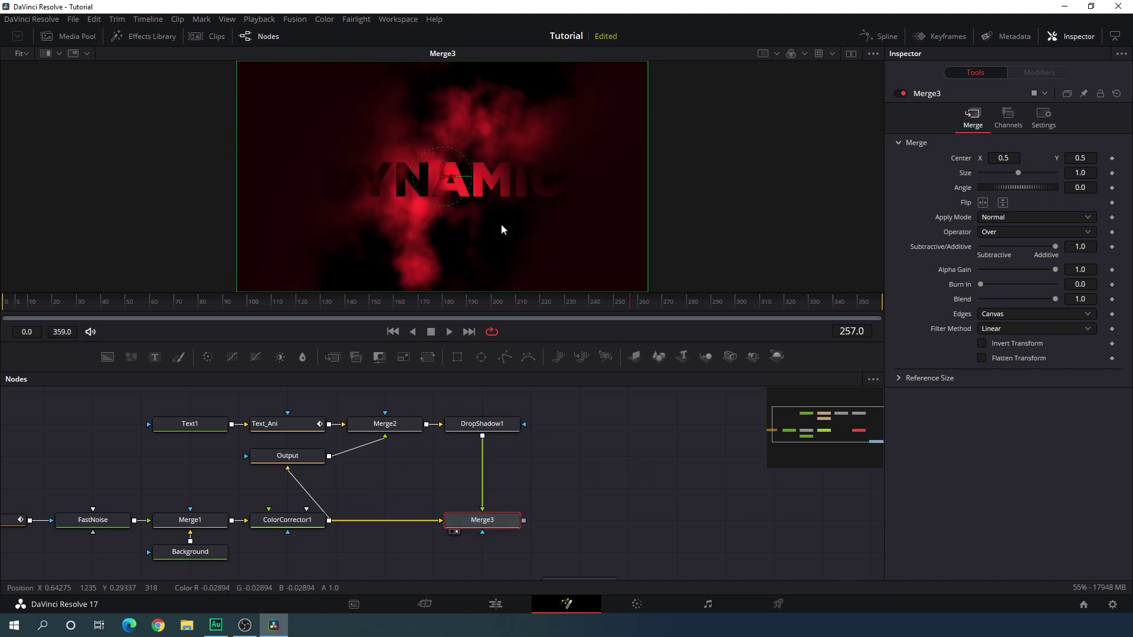
{"action": "left_click", "coordinate": [511, 306]}
{"action": "left_click_drag", "start_coordinate": [510, 307], "coordinate": [547, 309]}
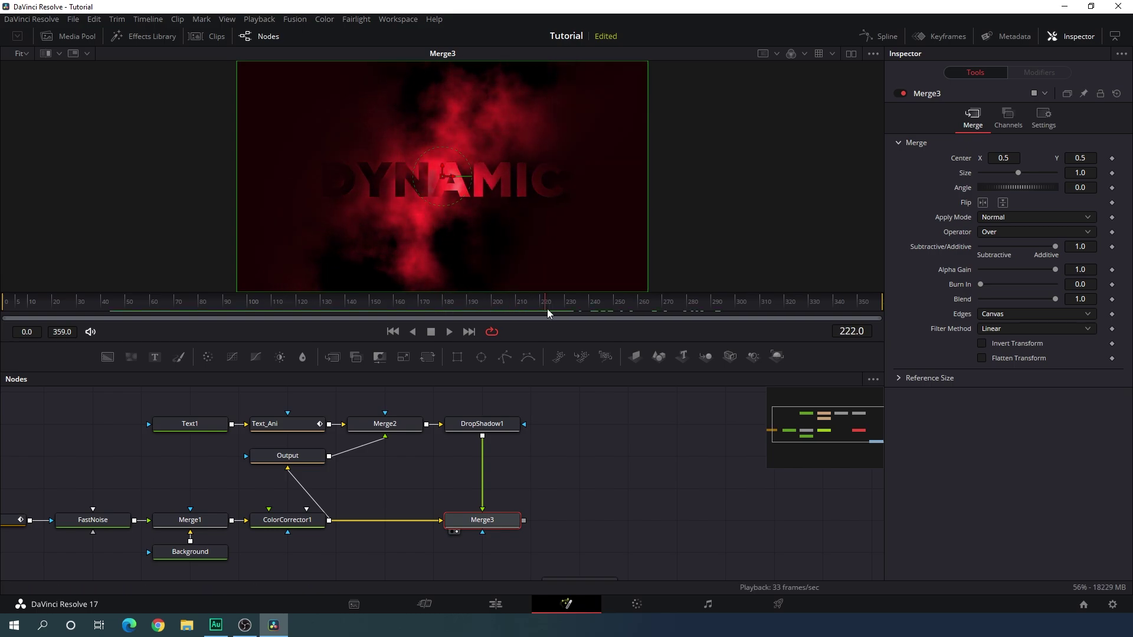
- Set ColorCorrector1's Contrast to 1.35 and preview the result along the timeline
{"action": "left_click", "coordinate": [292, 522]}
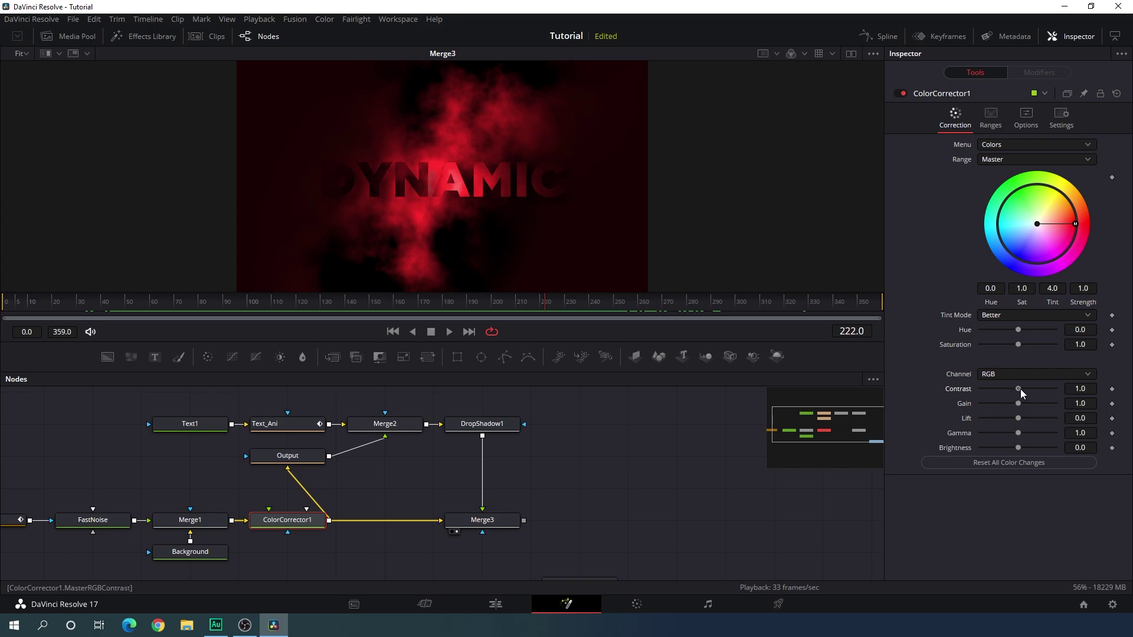
{"action": "left_click_drag", "start_coordinate": [1020, 389], "coordinate": [1025, 391]}
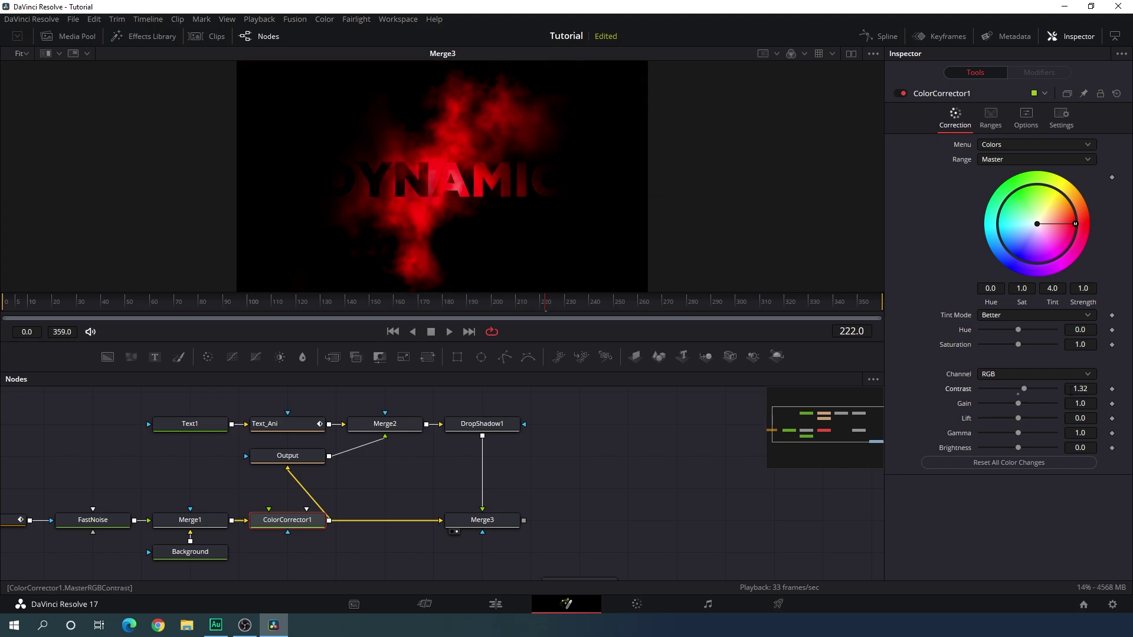
{"action": "left_click", "coordinate": [1070, 390]}
{"action": "type", "text": "1.35"}
{"action": "key", "text": "Tab"}
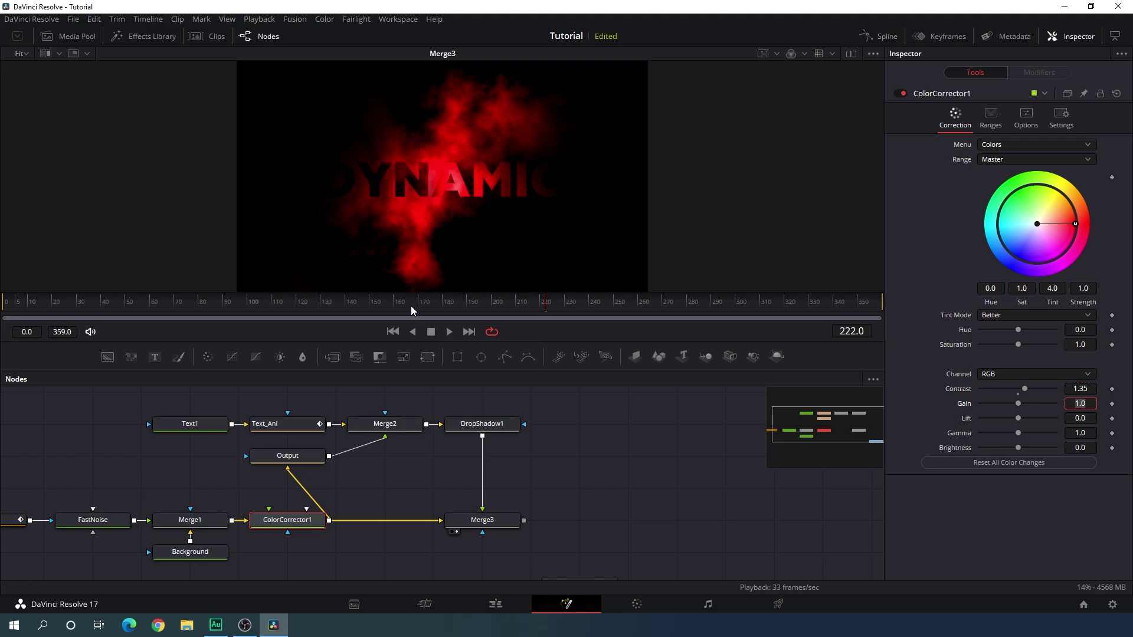
{"action": "left_click", "coordinate": [231, 303]}
{"action": "left_click_drag", "start_coordinate": [232, 302], "coordinate": [427, 317]}
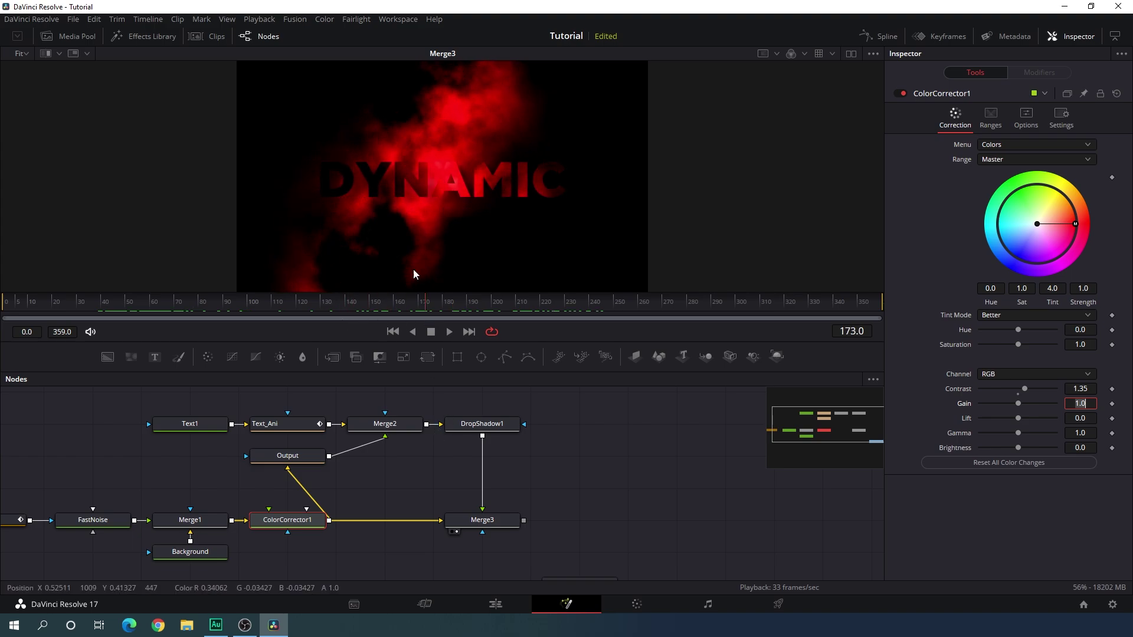
- Try the 28 Days Later font on the DYNAMIC text
{"action": "left_click", "coordinate": [190, 424]}
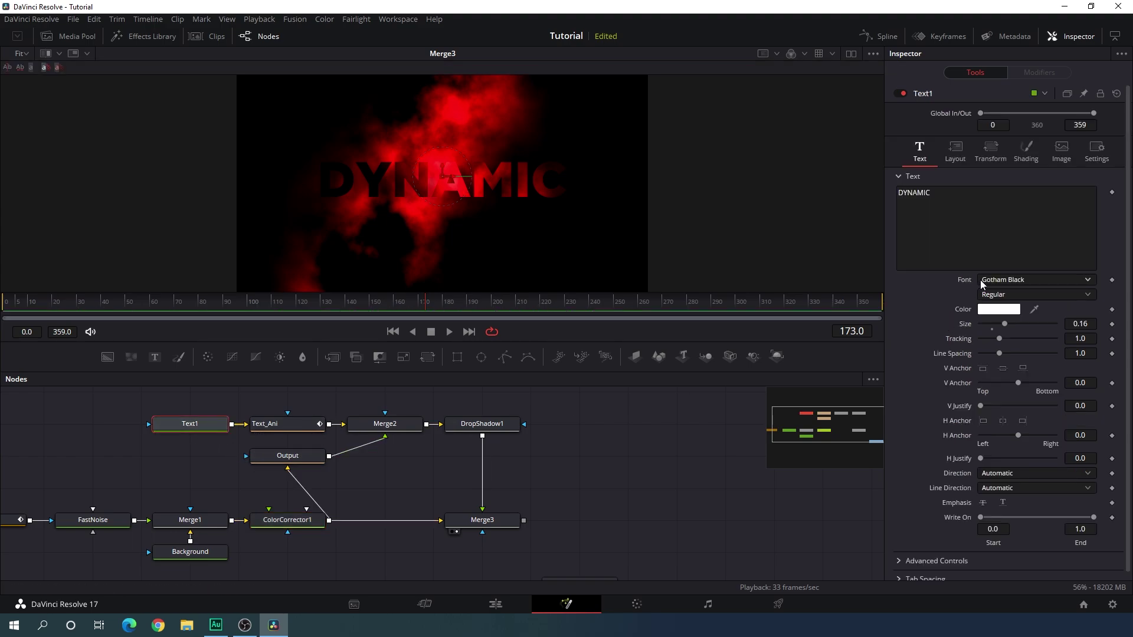
{"action": "left_click", "coordinate": [999, 280]}
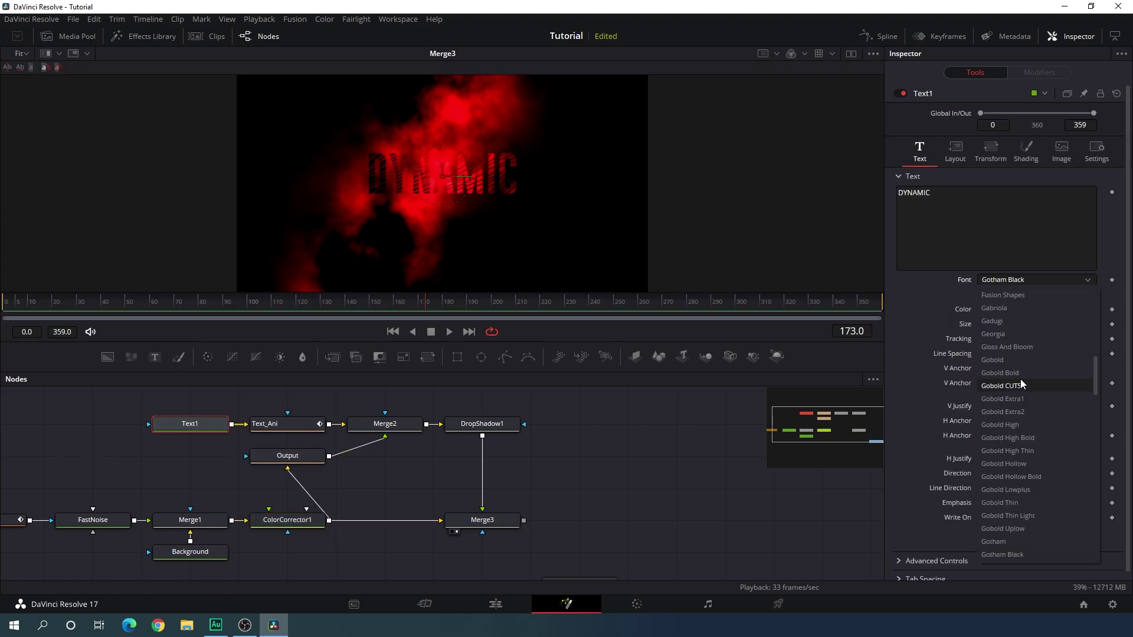
{"action": "scroll", "coordinate": [1021, 379], "scroll_direction": "up", "scroll_amount": 10}
{"action": "scroll", "coordinate": [1021, 379], "scroll_direction": "up", "scroll_amount": 3}
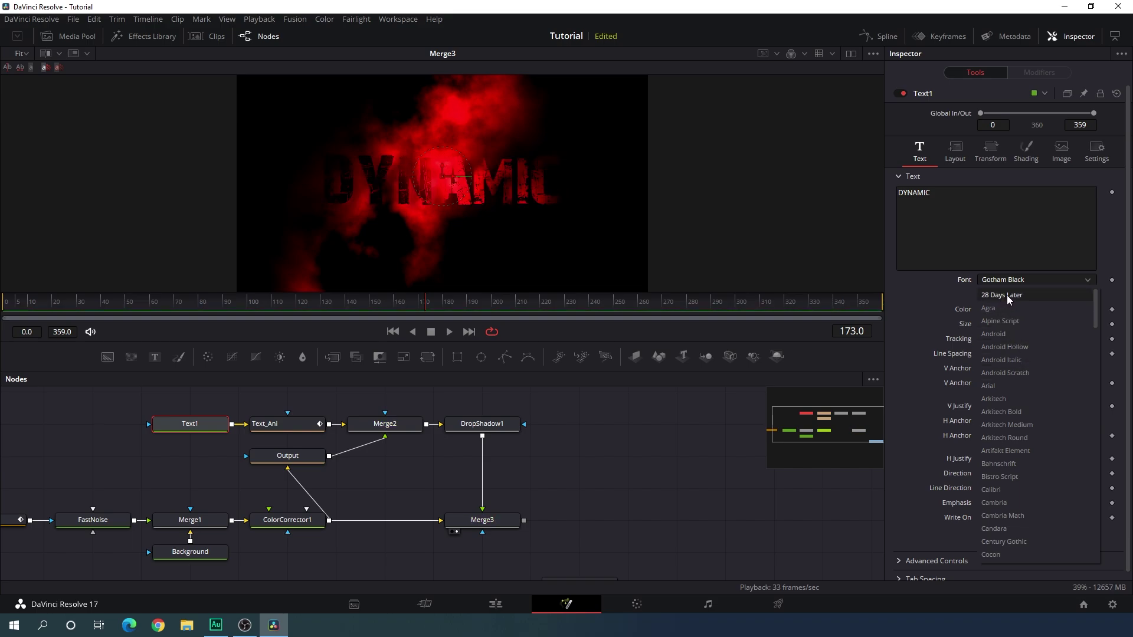
{"action": "left_click", "coordinate": [1007, 295]}
{"action": "left_click_drag", "start_coordinate": [386, 303], "coordinate": [442, 303]}
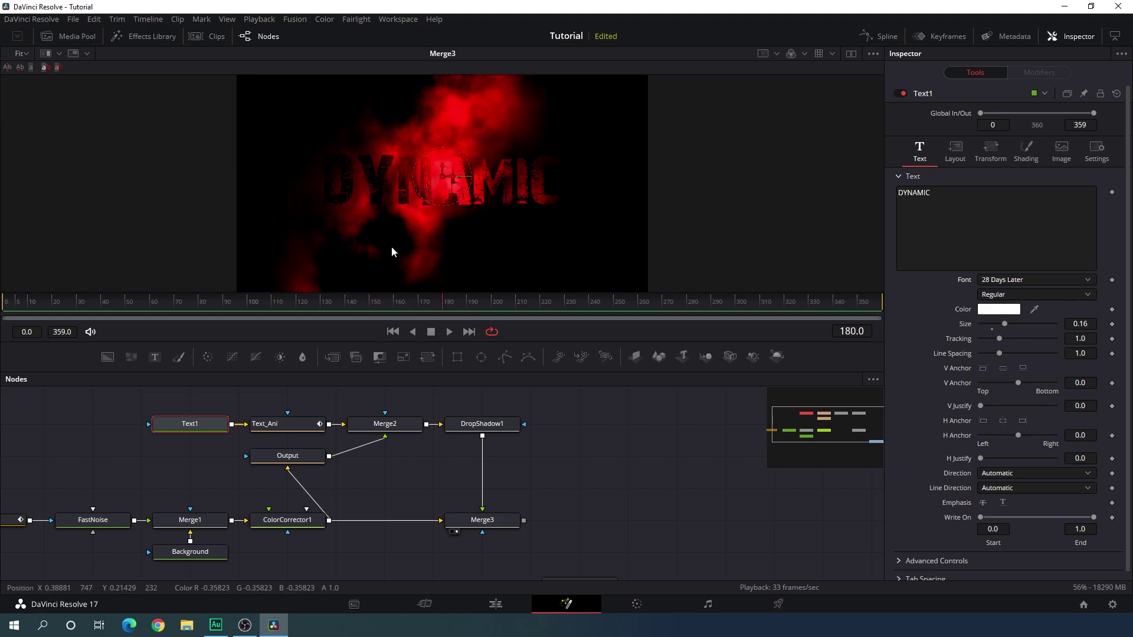
{"action": "left_click_drag", "start_coordinate": [424, 303], "coordinate": [525, 302]}
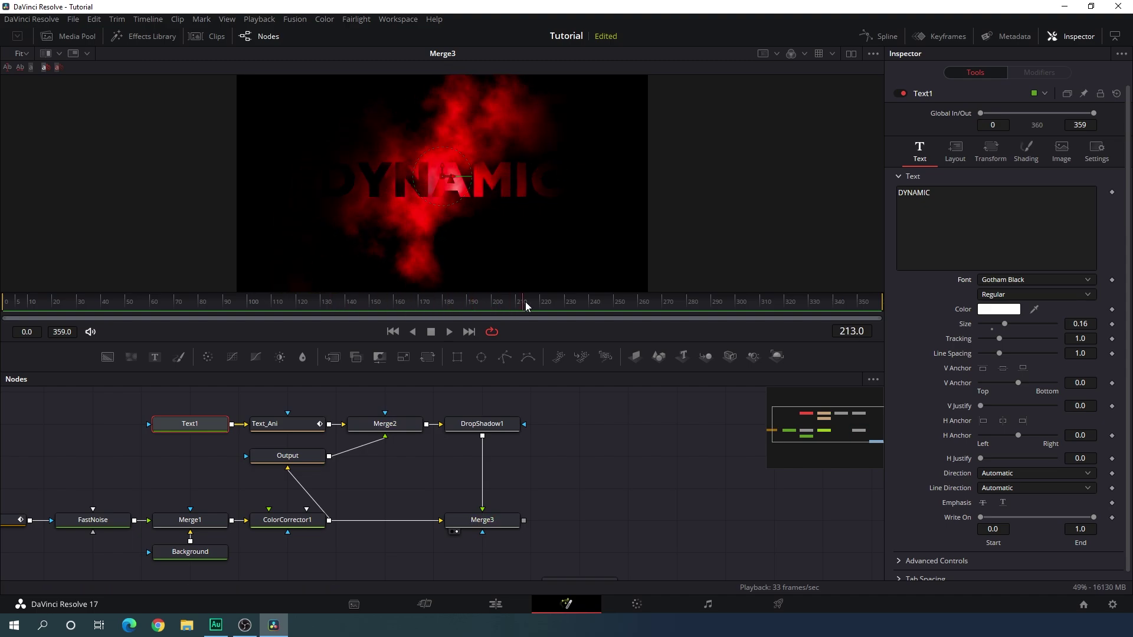
- Shift ColorCorrector1's tint on the color wheel to teal with a Tint of about 3.49, and preview it along the timeline
{"action": "left_click_drag", "start_coordinate": [391, 494], "coordinate": [401, 474]}
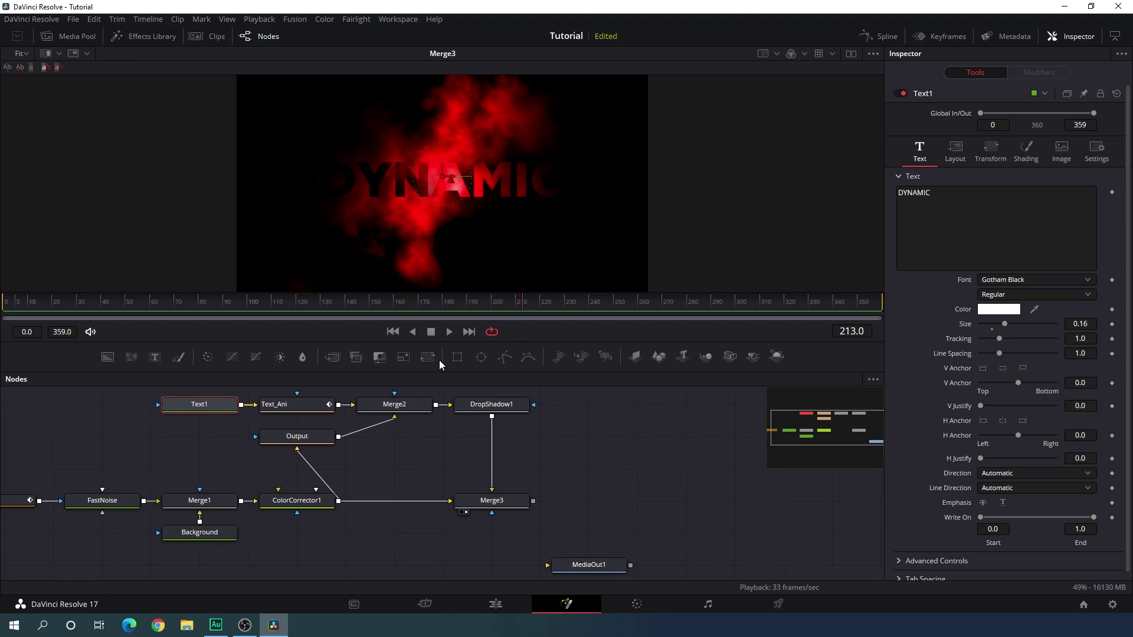
{"action": "left_click", "coordinate": [284, 506]}
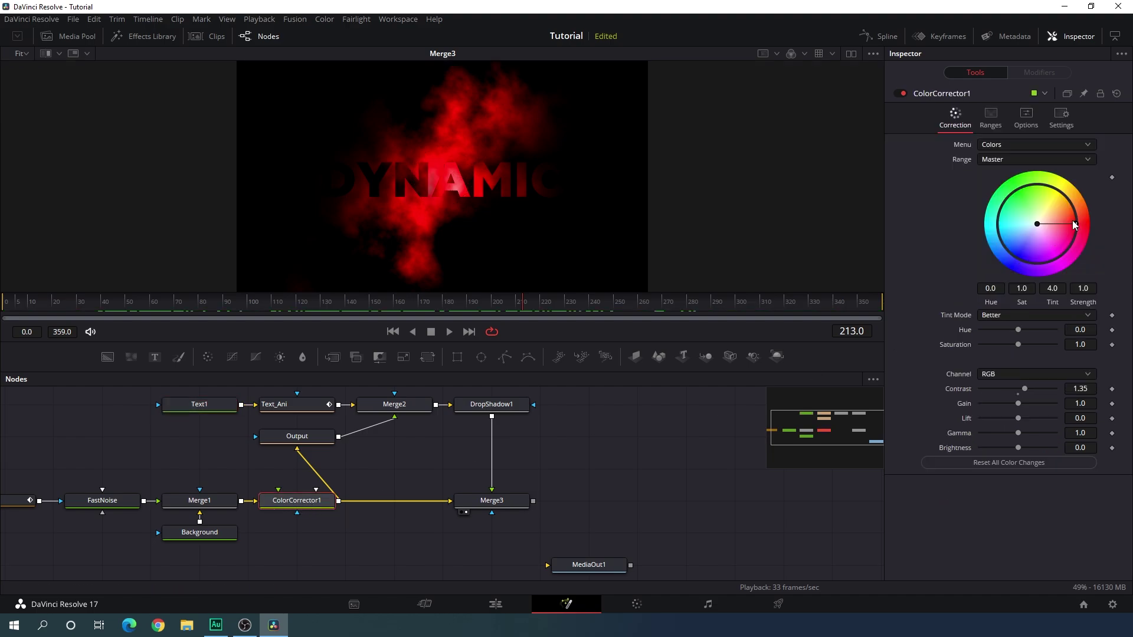
{"action": "left_click_drag", "start_coordinate": [1074, 225], "coordinate": [840, 210]}
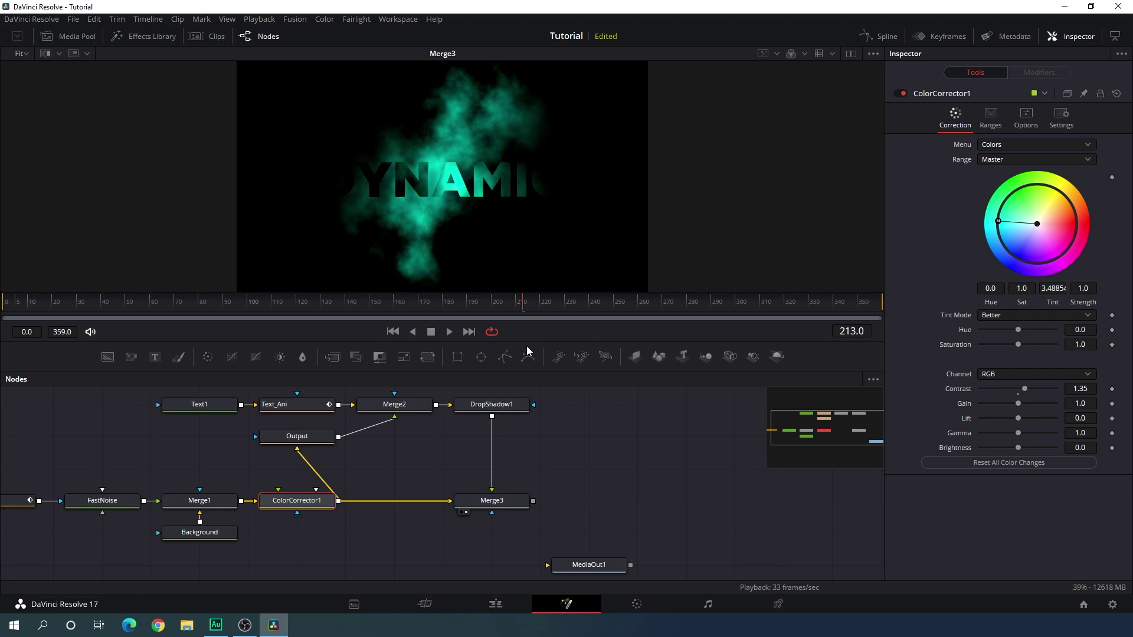
{"action": "left_click_drag", "start_coordinate": [451, 303], "coordinate": [298, 308]}
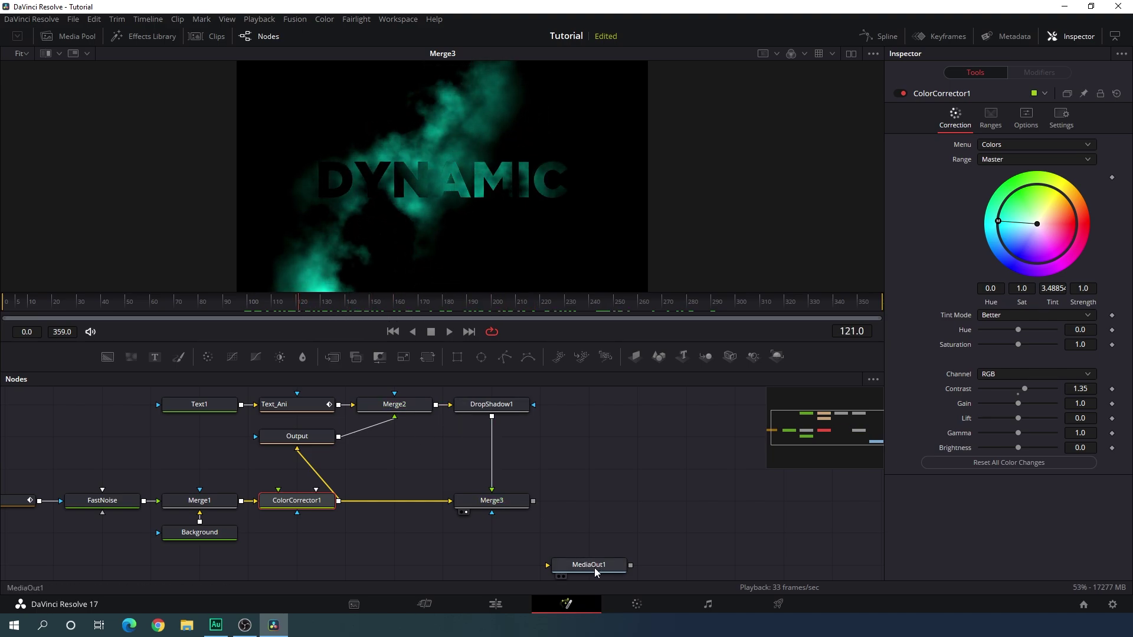
- Place MediaOut1 beside Merge3 and connect Merge3's output to it
{"action": "left_click_drag", "start_coordinate": [593, 568], "coordinate": [642, 439]}
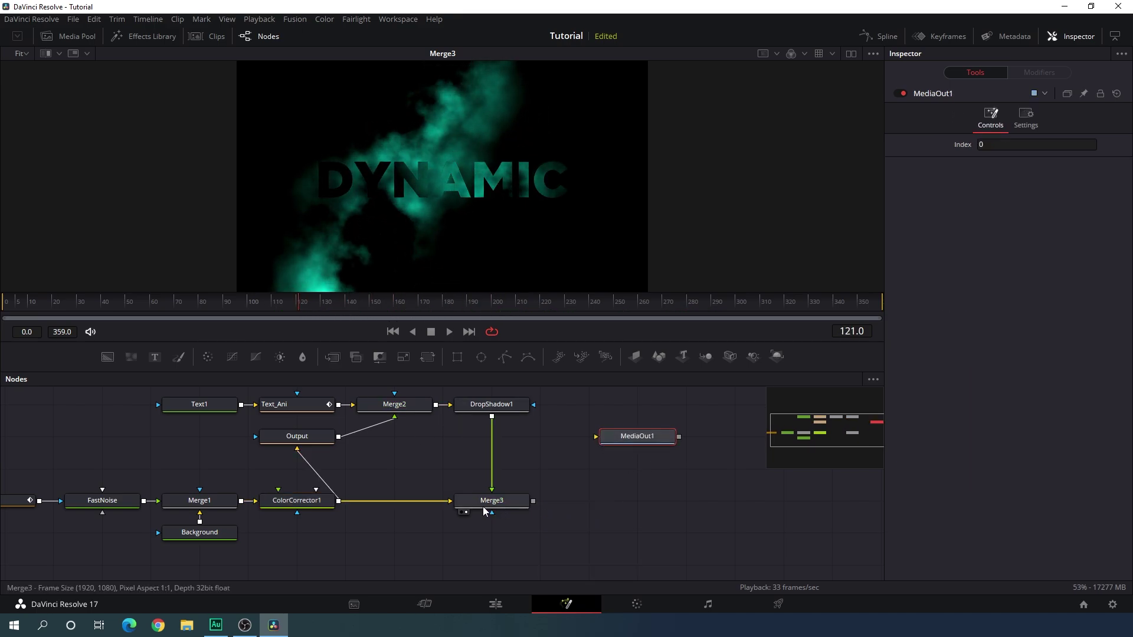
{"action": "left_click_drag", "start_coordinate": [533, 501], "coordinate": [627, 488]}
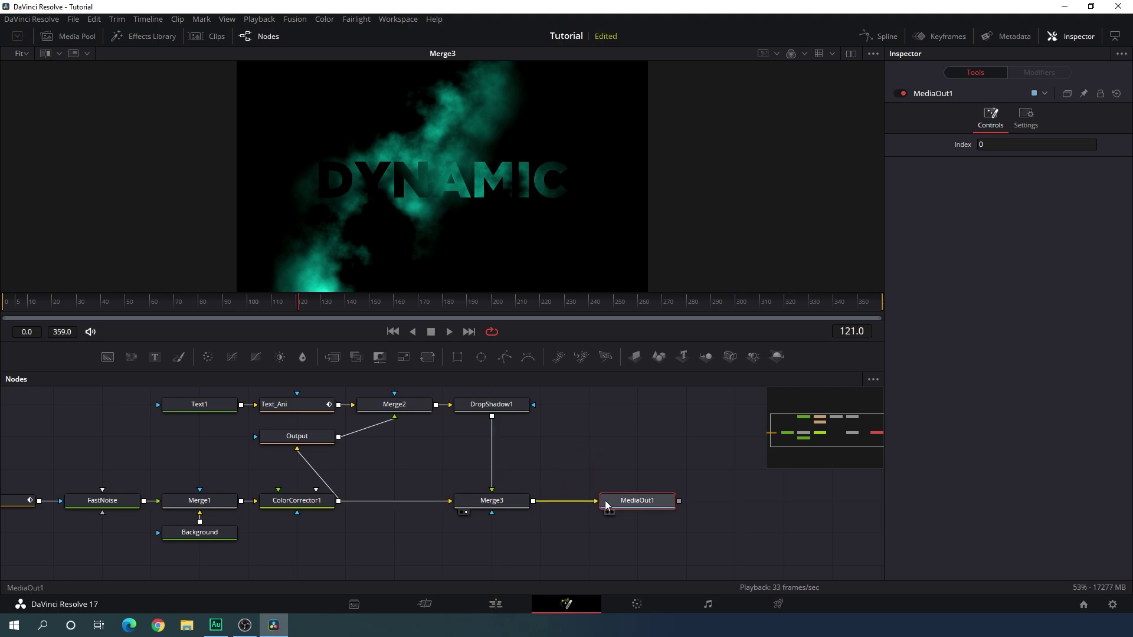
- Apply a 2.35 output blanking to Timeline 1 on the Edit page and preview it on the Fusion Composition clip
{"action": "left_click", "coordinate": [495, 605]}
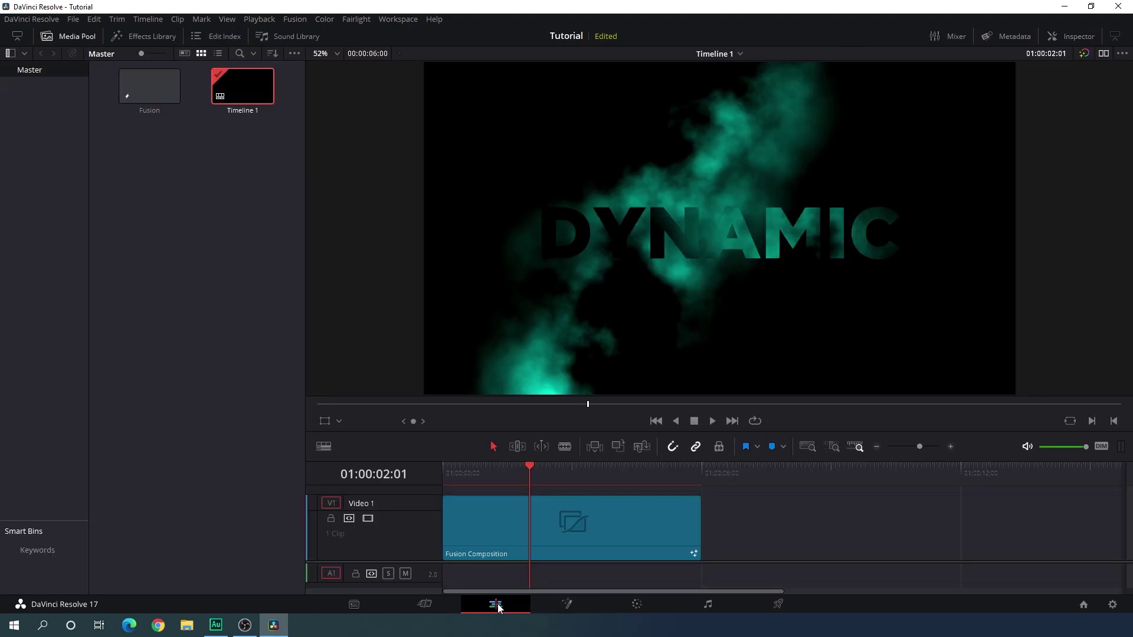
{"action": "left_click_drag", "start_coordinate": [526, 484], "coordinate": [557, 489]}
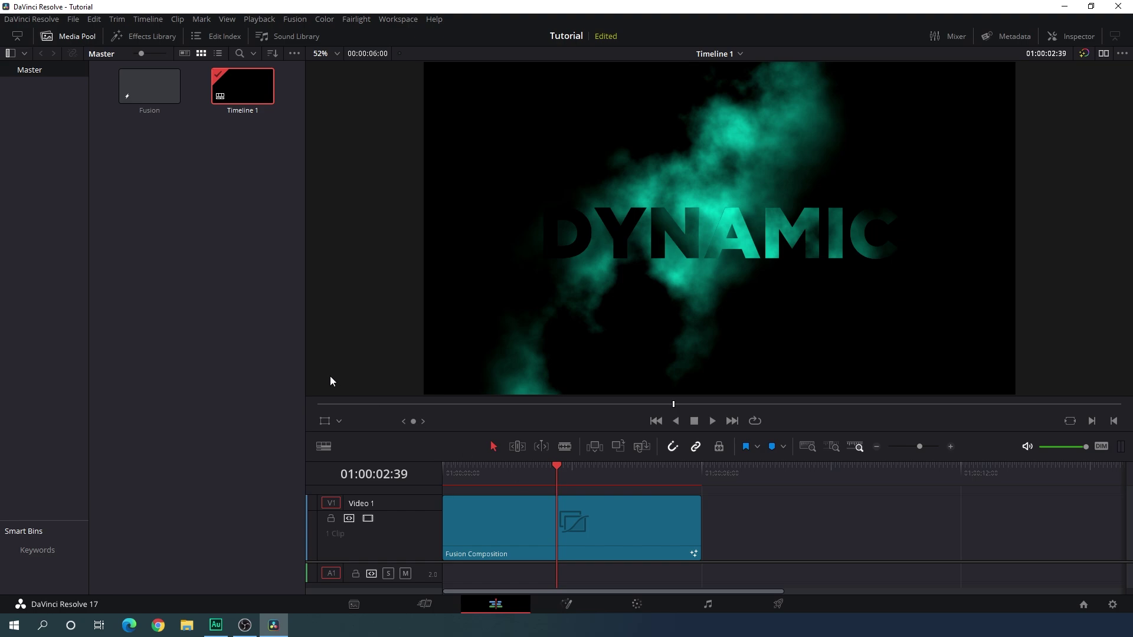
{"action": "left_click", "coordinate": [155, 20]}
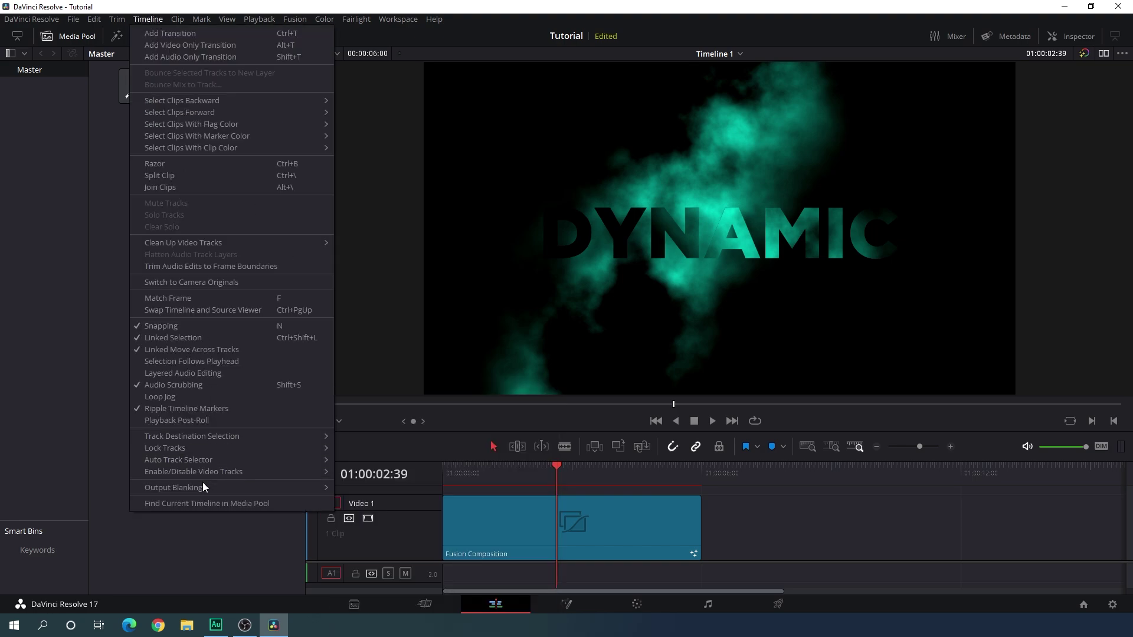
{"action": "mouse_move", "coordinate": [198, 492]}
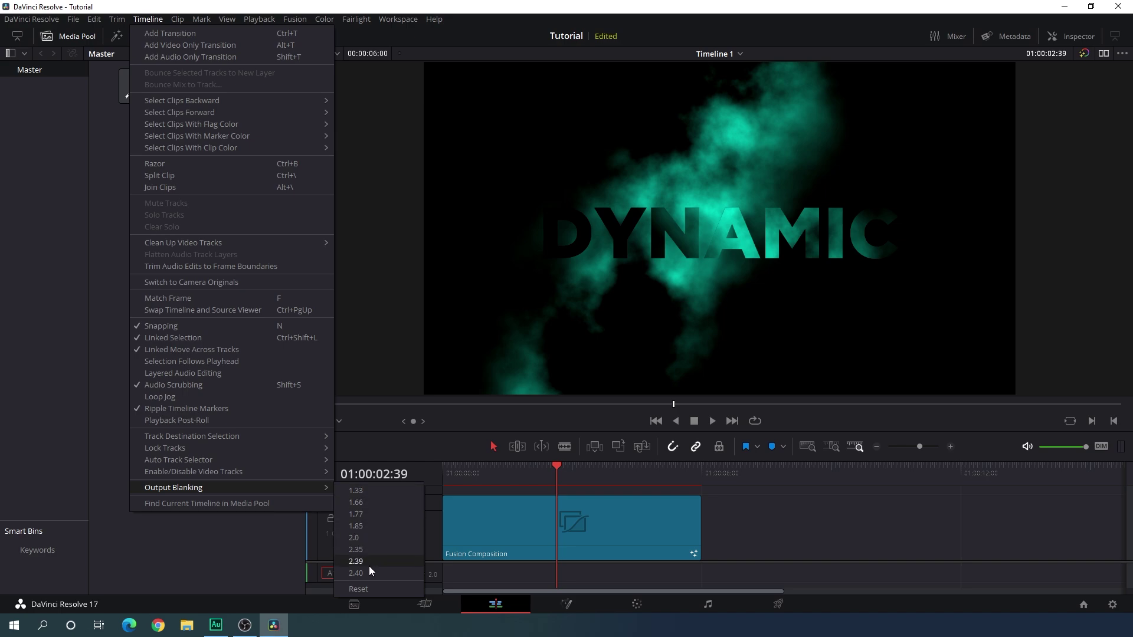
{"action": "left_click", "coordinate": [363, 551]}
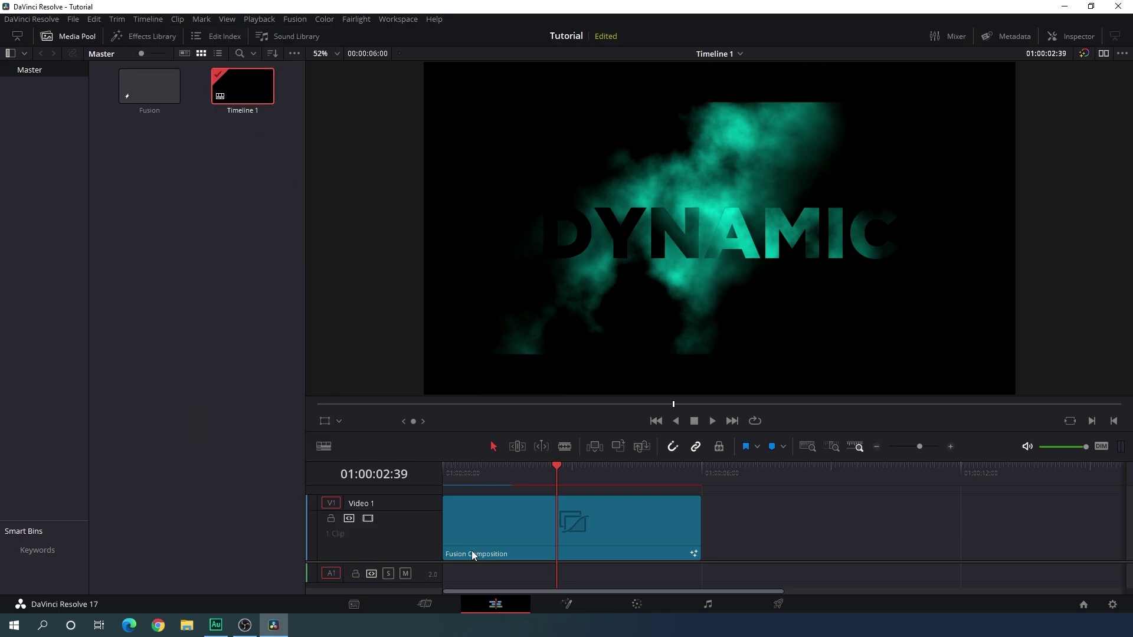
{"action": "mouse_move", "coordinate": [555, 477]}
{"action": "left_mouse_down"}
{"action": "mouse_move", "coordinate": [480, 469]}
{"action": "mouse_move", "coordinate": [618, 473]}
{"action": "mouse_move", "coordinate": [502, 473]}
{"action": "mouse_move", "coordinate": [575, 472]}
{"action": "mouse_move", "coordinate": [554, 469]}
{"action": "left_mouse_up"}
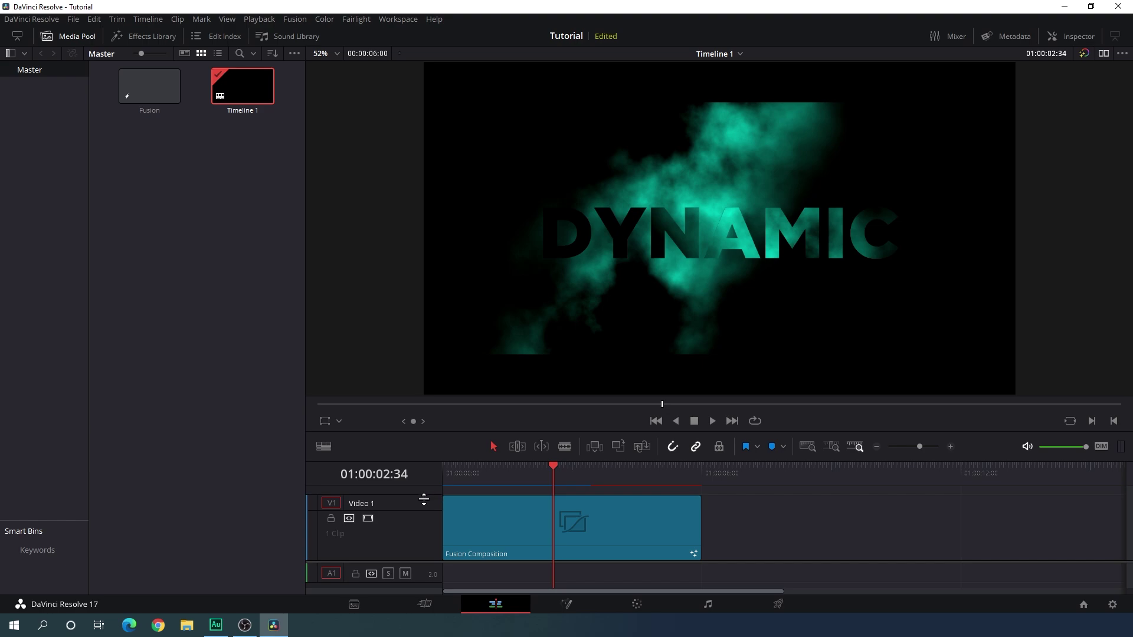
- Reduce the Video 1 track height and paste a copy of the Fusion Composition clip at 01:00:06:00, directly after the original
{"action": "left_click_drag", "start_coordinate": [425, 497], "coordinate": [428, 529]}
{"action": "left_click", "coordinate": [512, 548]}
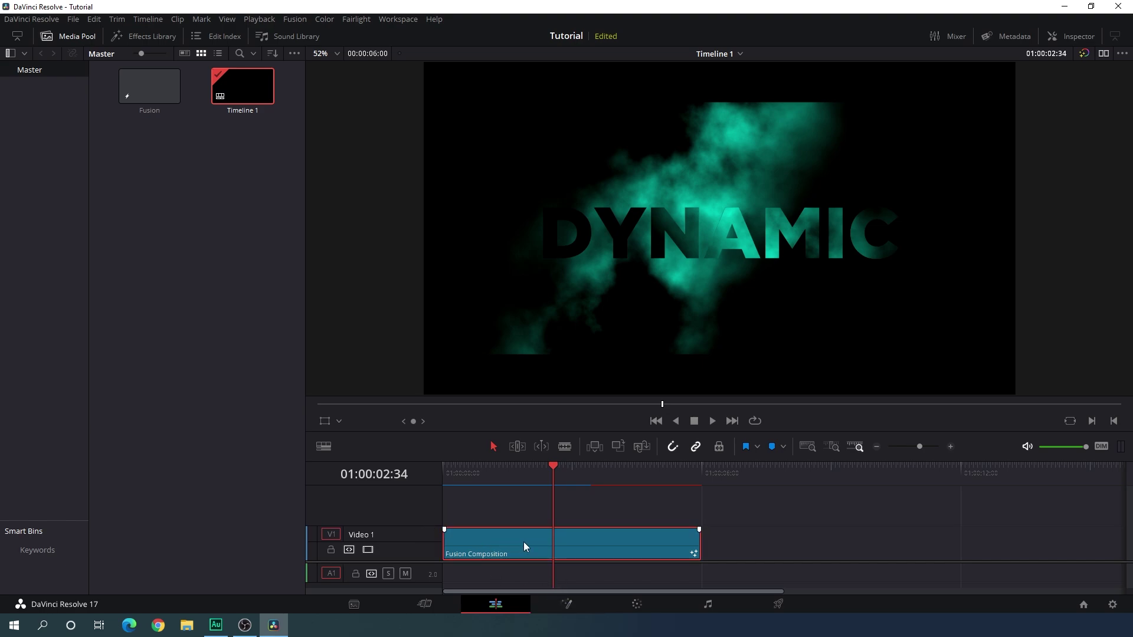
{"action": "left_click", "coordinate": [703, 478]}
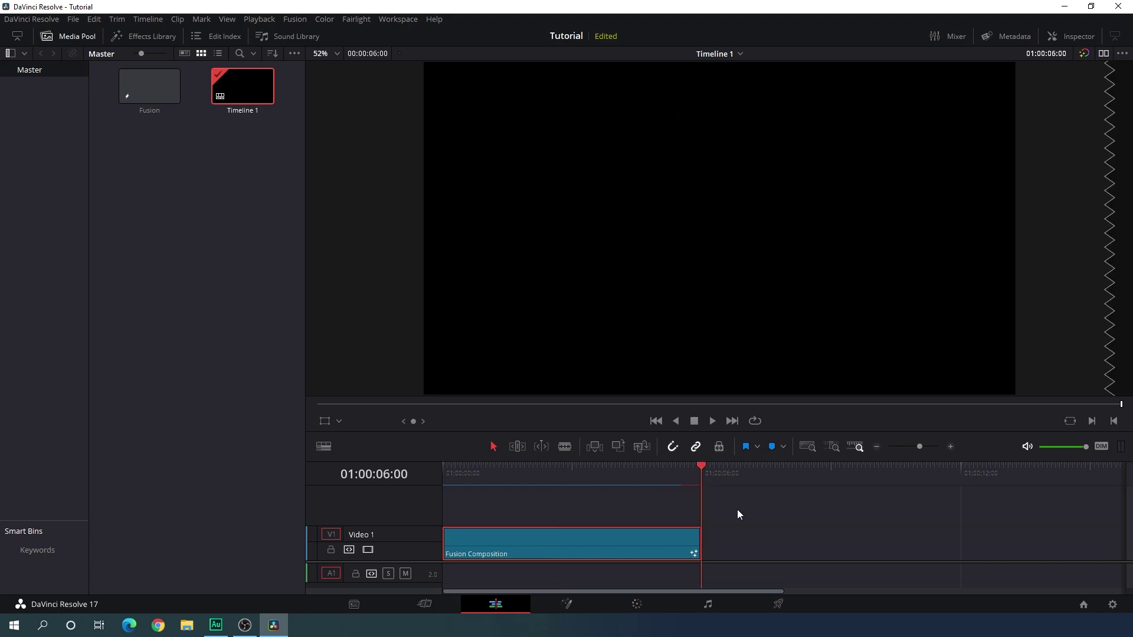
{"action": "left_click", "coordinate": [737, 510]}
{"action": "key", "text": "ctrl+v"}
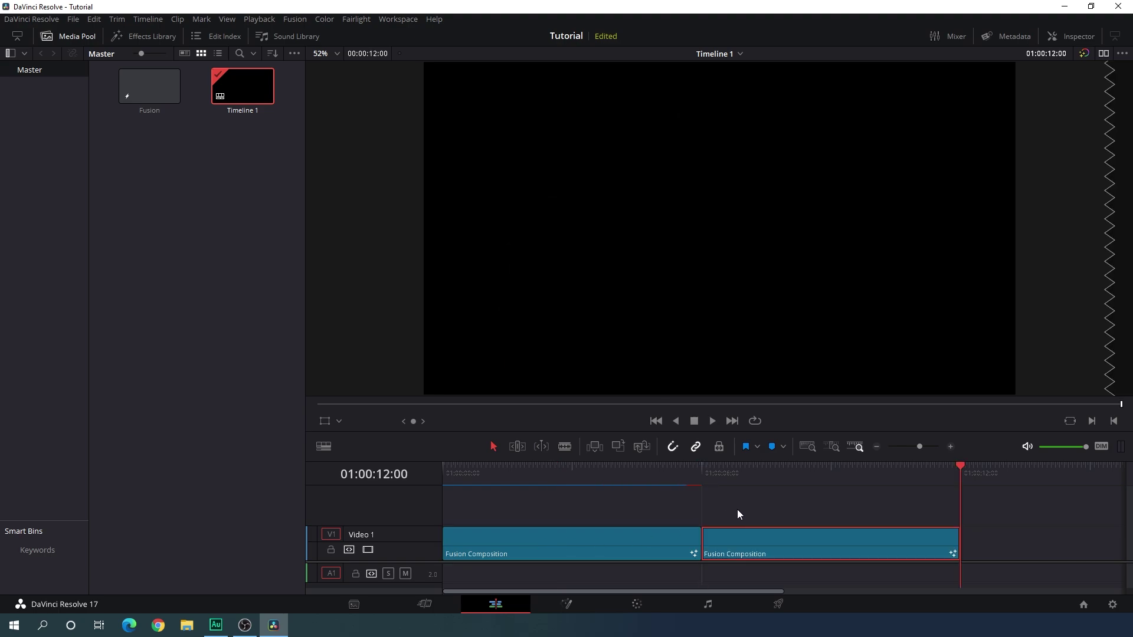
{"action": "left_click", "coordinate": [820, 481]}
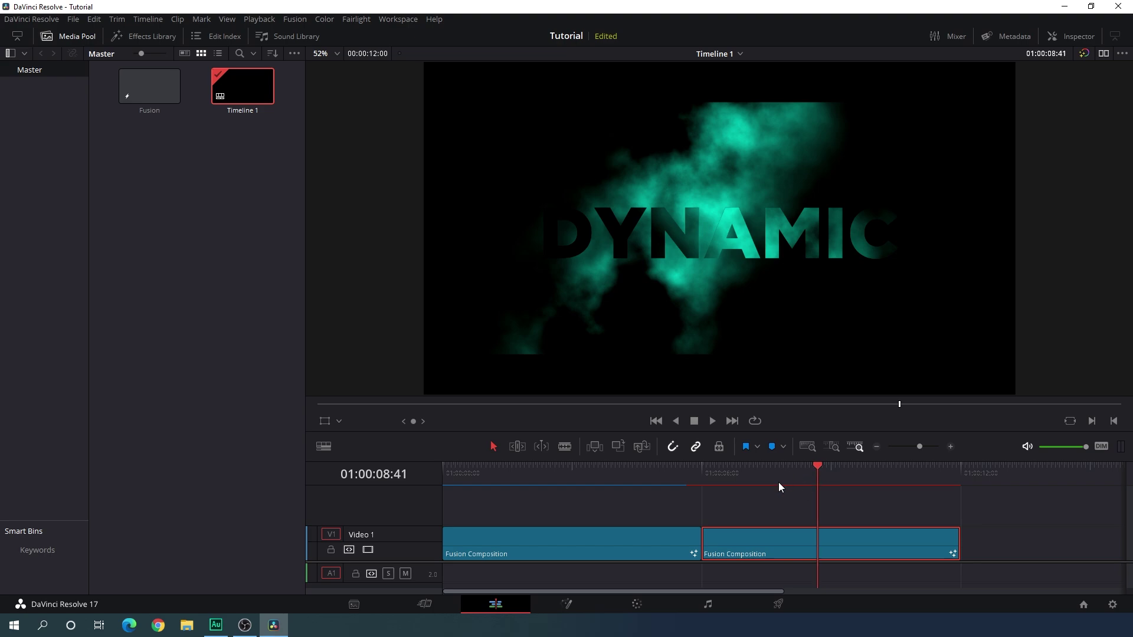
- In the copied clip's Fusion composition, set Text1's font to Gobold Bold and its size to about 0.1877
{"action": "left_click", "coordinate": [568, 602]}
{"action": "left_click_drag", "start_coordinate": [262, 445], "coordinate": [472, 458]}
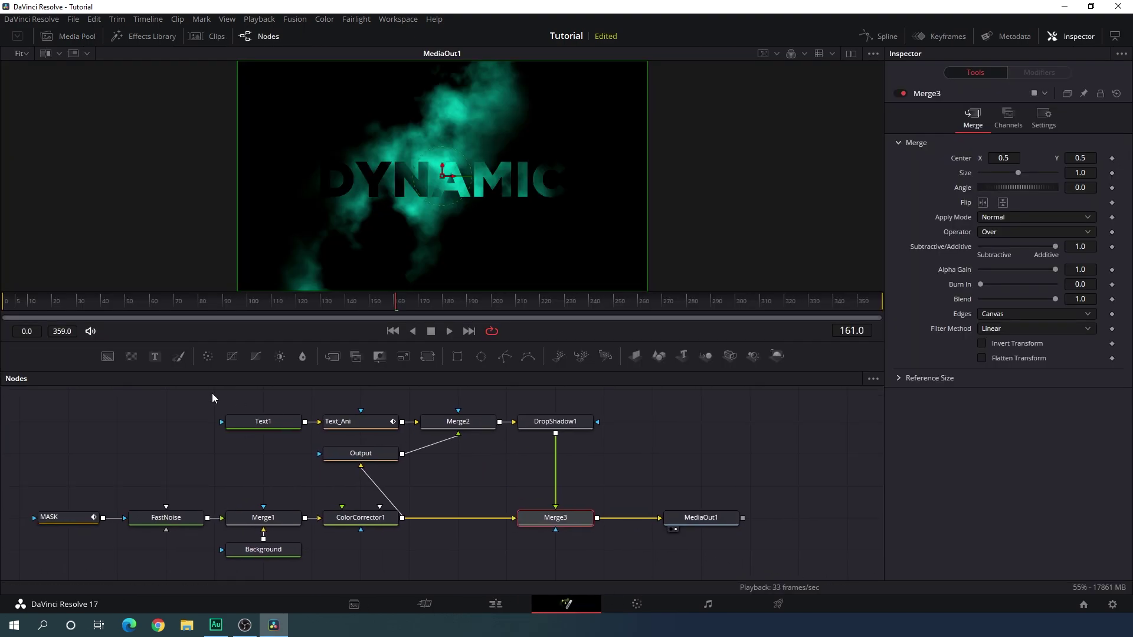
{"action": "left_click", "coordinate": [267, 423]}
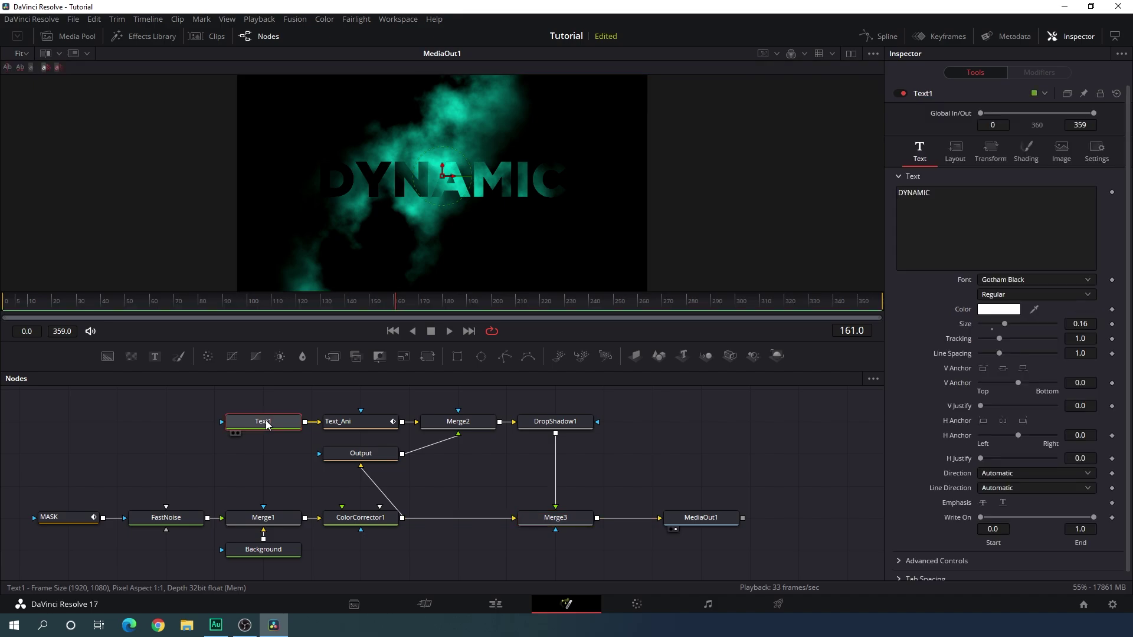
{"action": "left_click", "coordinate": [1002, 281]}
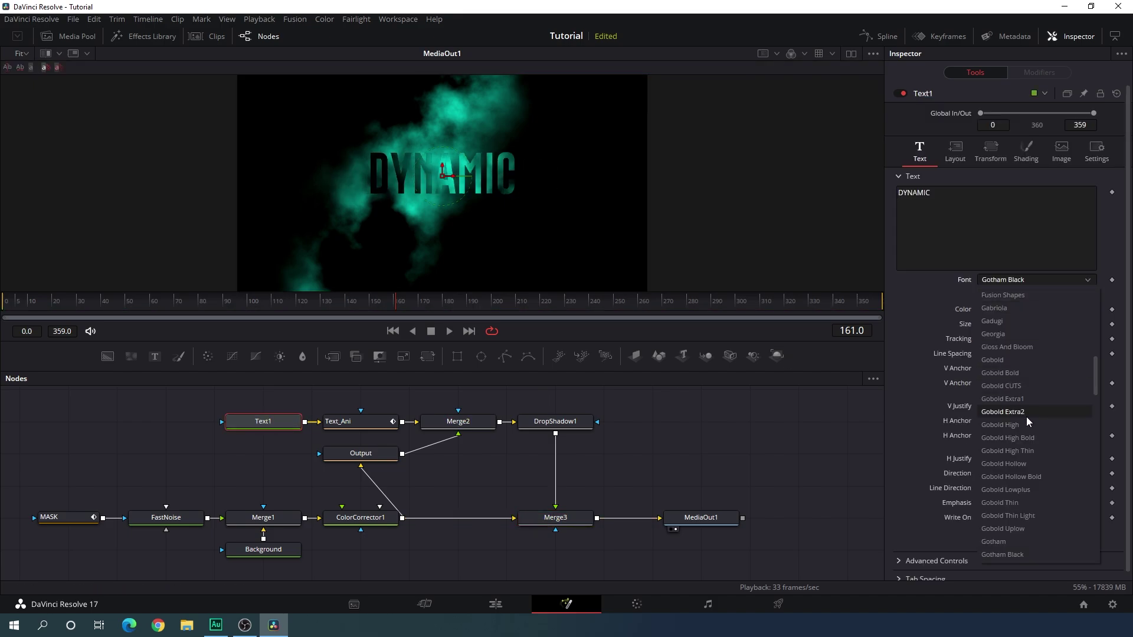
{"action": "left_click", "coordinate": [1013, 373]}
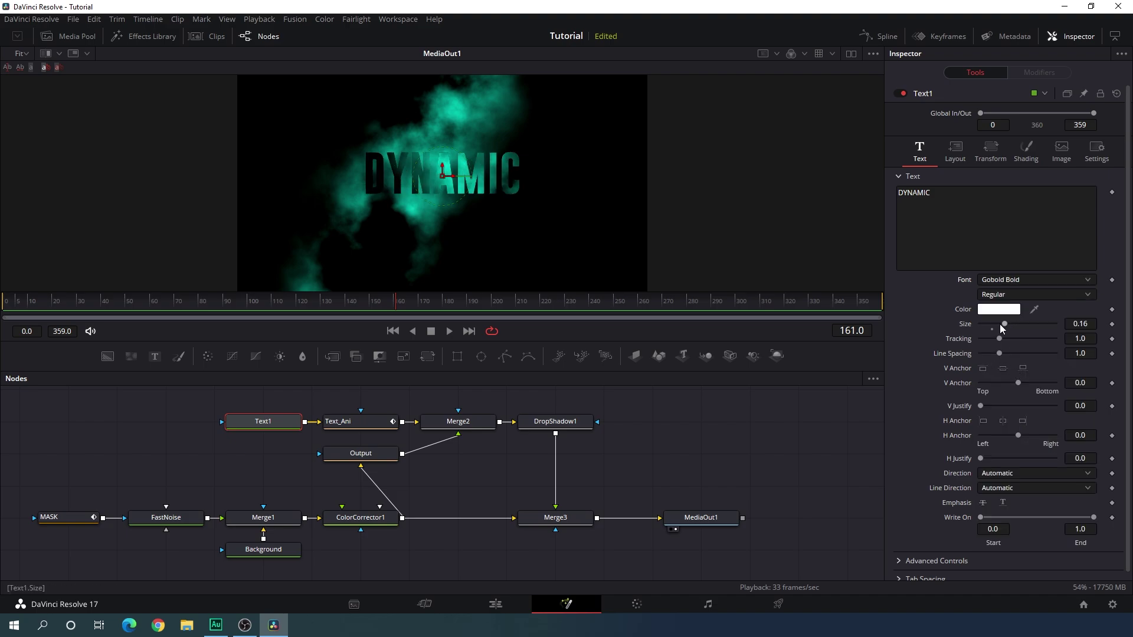
{"action": "left_click_drag", "start_coordinate": [1005, 329], "coordinate": [1044, 326]}
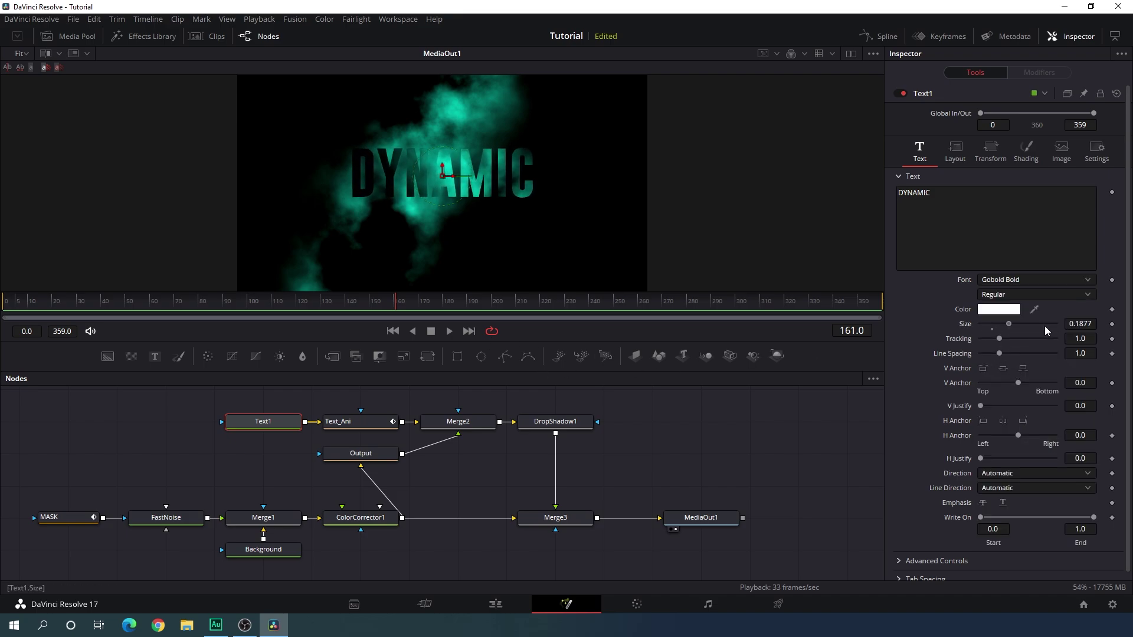
{"action": "left_click", "coordinate": [500, 212]}
{"action": "left_click_drag", "start_coordinate": [442, 300], "coordinate": [505, 304]}
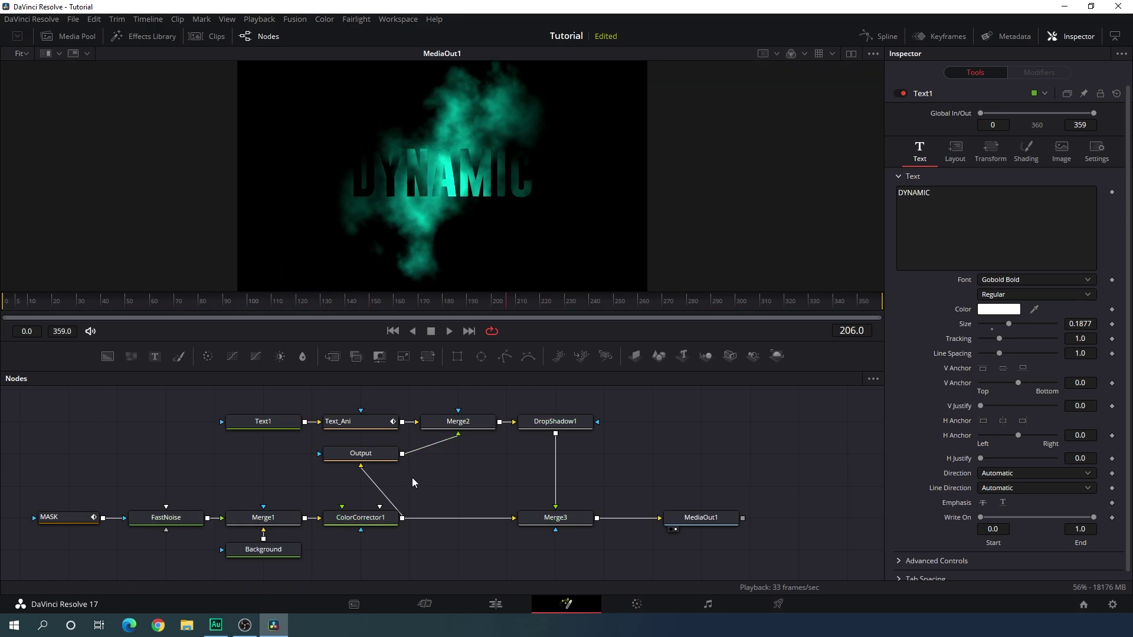
- Shift ColorCorrector1's tint on the color wheel to pinkish red with a Tint of about 3.944, and preview it along the timeline
{"action": "left_click", "coordinate": [370, 513]}
{"action": "mouse_move", "coordinate": [1056, 234]}
{"action": "left_mouse_down"}
{"action": "mouse_move", "coordinate": [1044, 266]}
{"action": "mouse_move", "coordinate": [1093, 256]}
{"action": "mouse_move", "coordinate": [1095, 239]}
{"action": "mouse_move", "coordinate": [1095, 249]}
{"action": "left_mouse_up"}
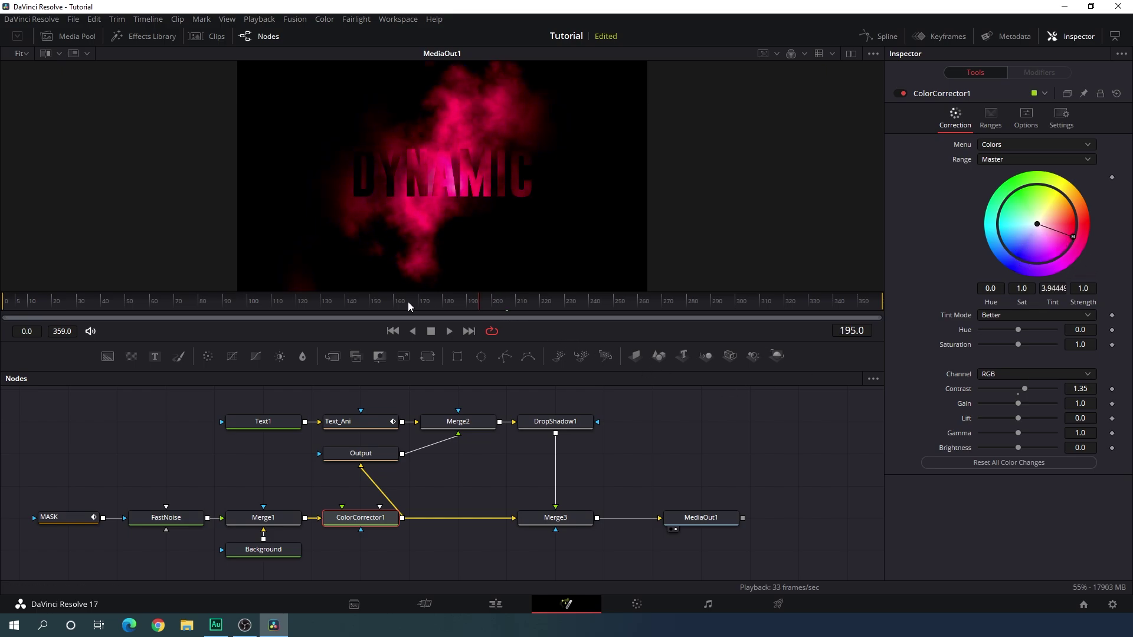
{"action": "left_click_drag", "start_coordinate": [408, 302], "coordinate": [624, 302]}
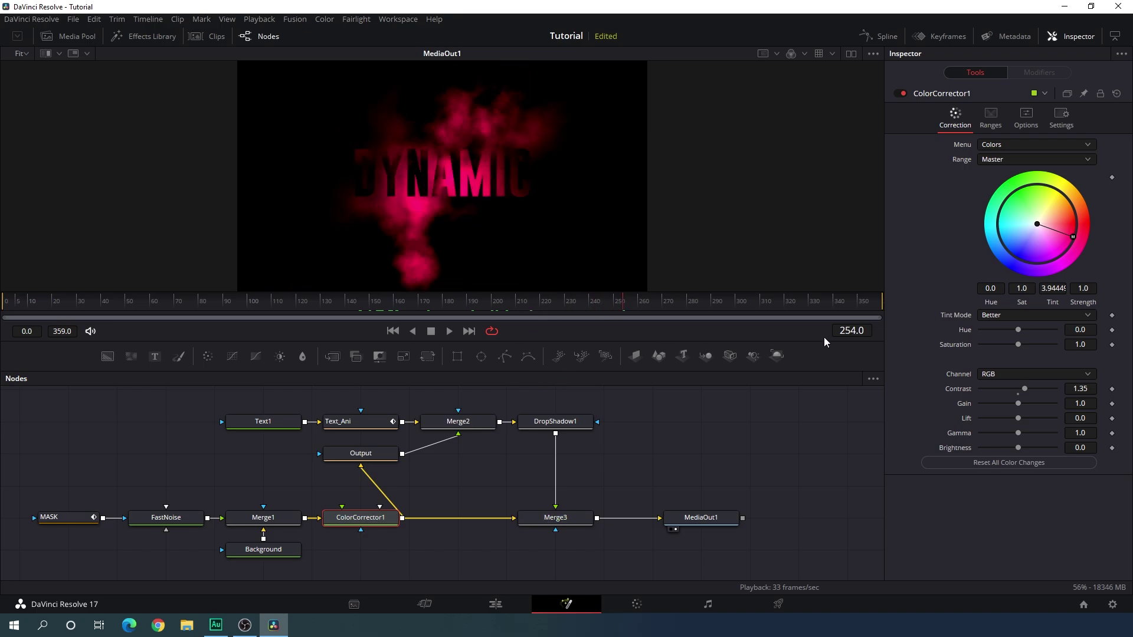
- Try wider tracking on Text1's DYNAMIC text and reset it to the default
{"action": "left_click", "coordinate": [245, 427]}
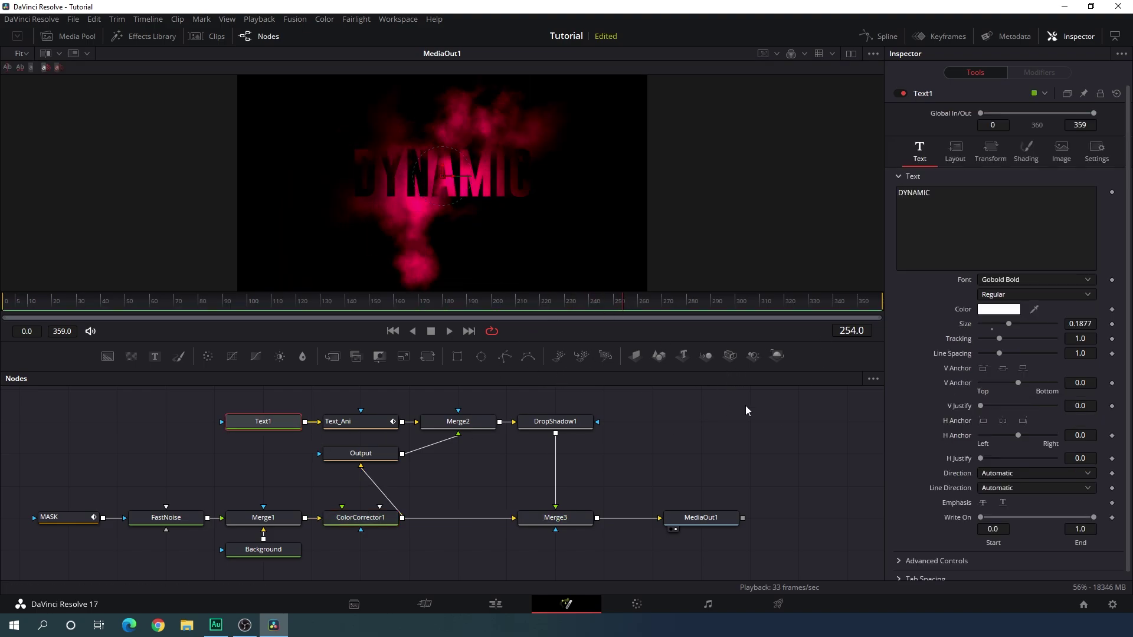
{"action": "left_click_drag", "start_coordinate": [1002, 338], "coordinate": [1007, 345]}
{"action": "double_click", "coordinate": [1000, 345]}
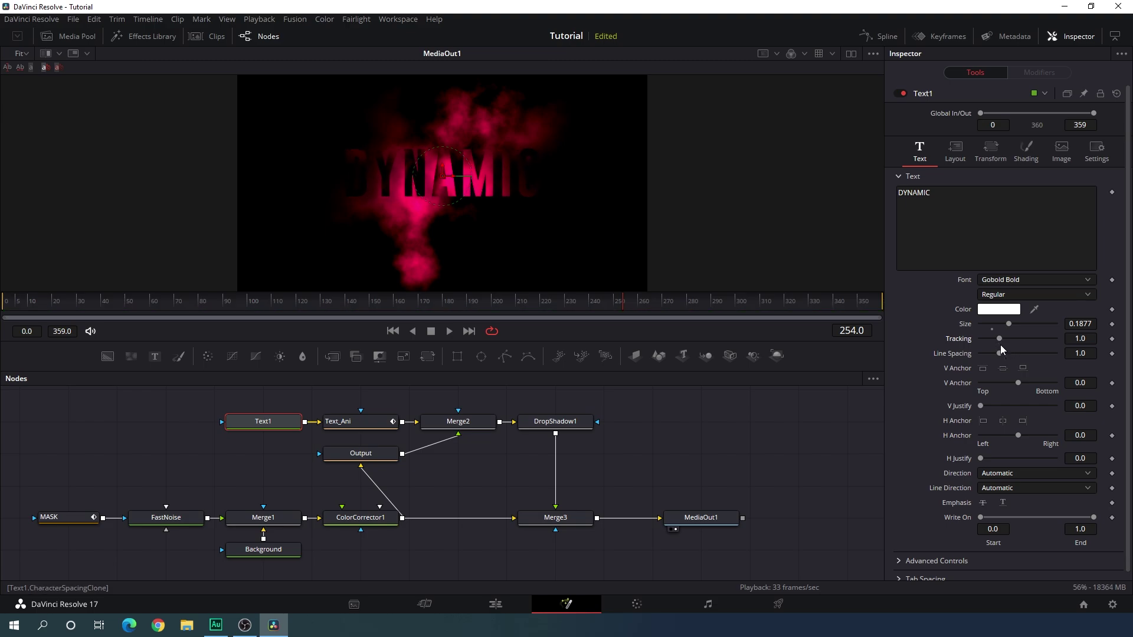
- Return to the Edit page and play both Fusion Composition clips from the start of the timeline with looping on
{"action": "left_click", "coordinate": [496, 605]}
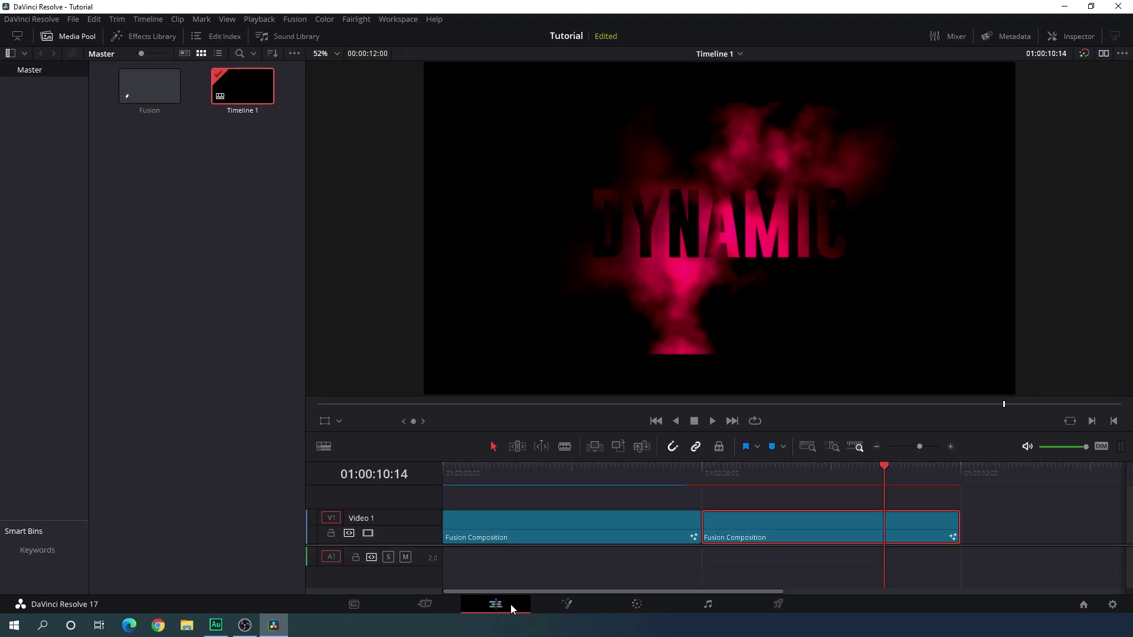
{"action": "left_click_drag", "start_coordinate": [758, 500], "coordinate": [442, 484]}
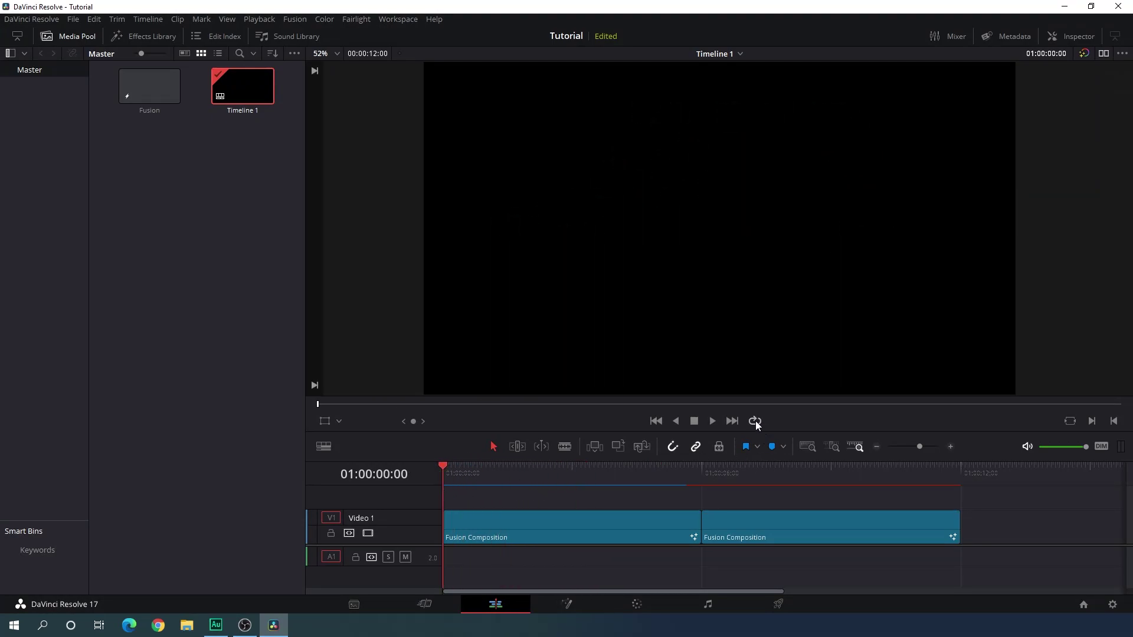
{"action": "left_click", "coordinate": [713, 422]}
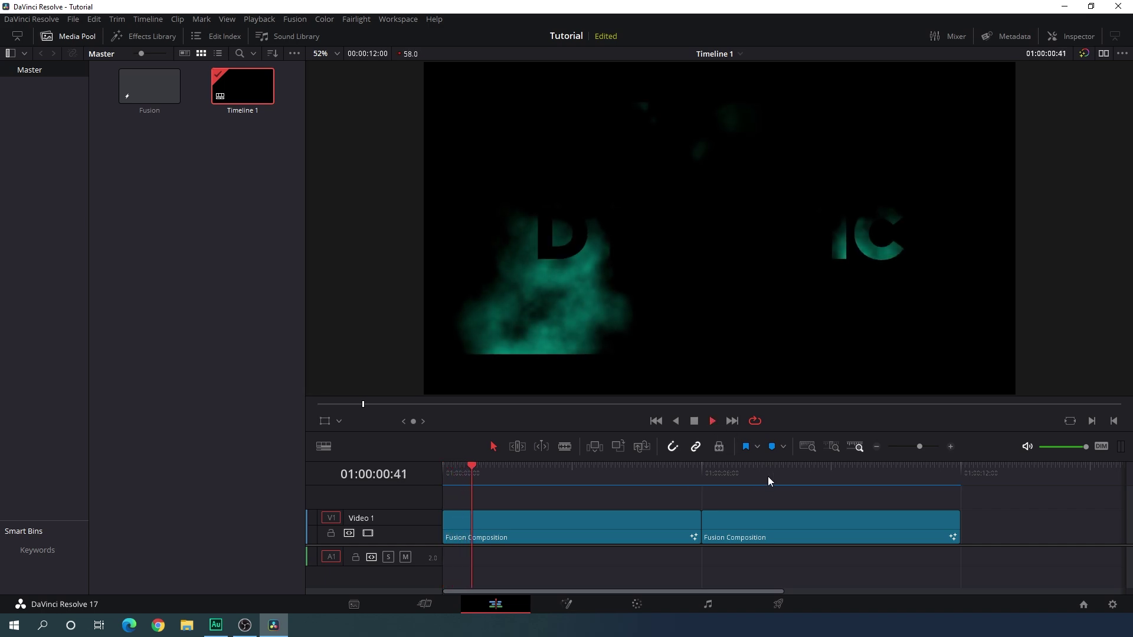